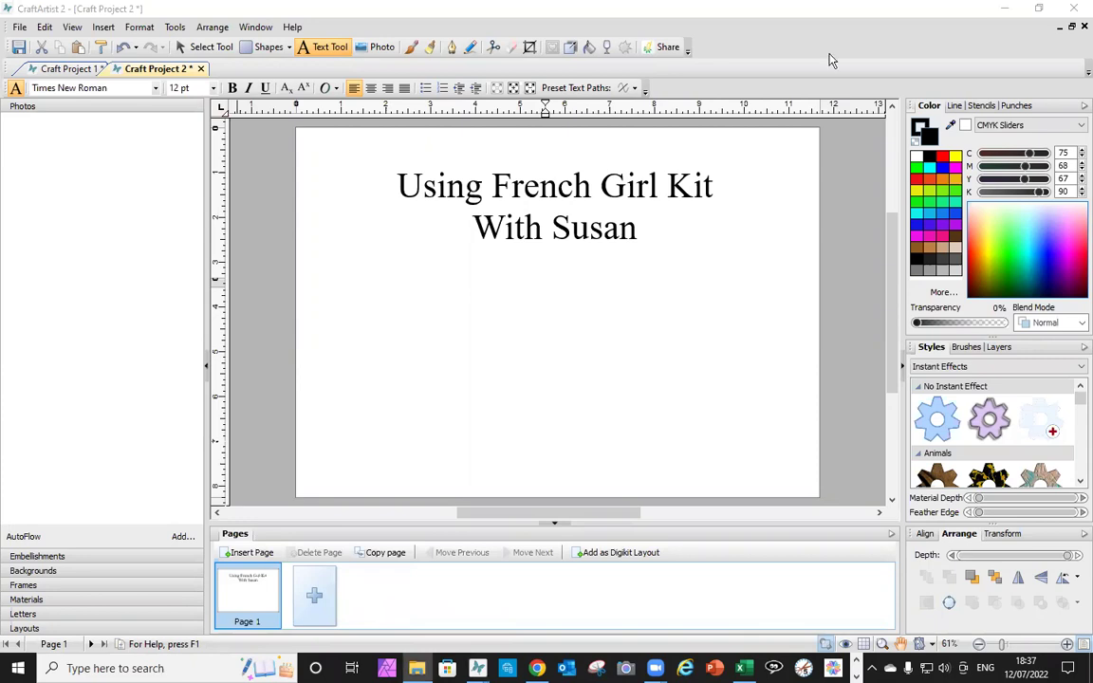
Step: Switch to the Downloads window in File Explorer, open the Champagne girl folder and look through its images
key("alt+Tab")
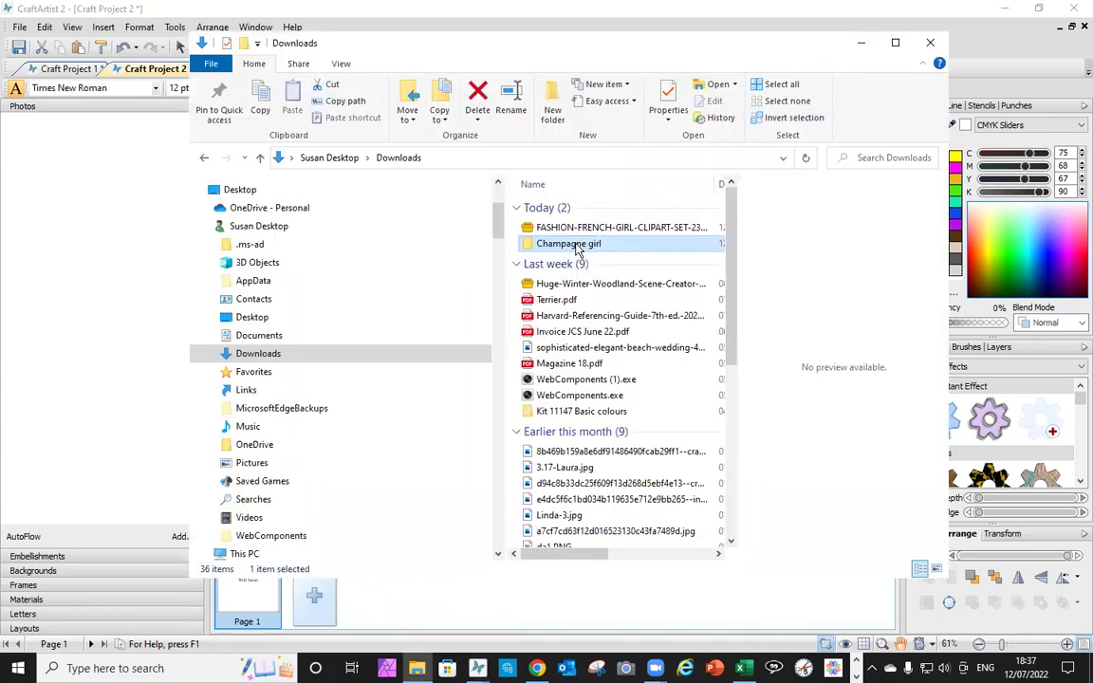
double_click(579, 248)
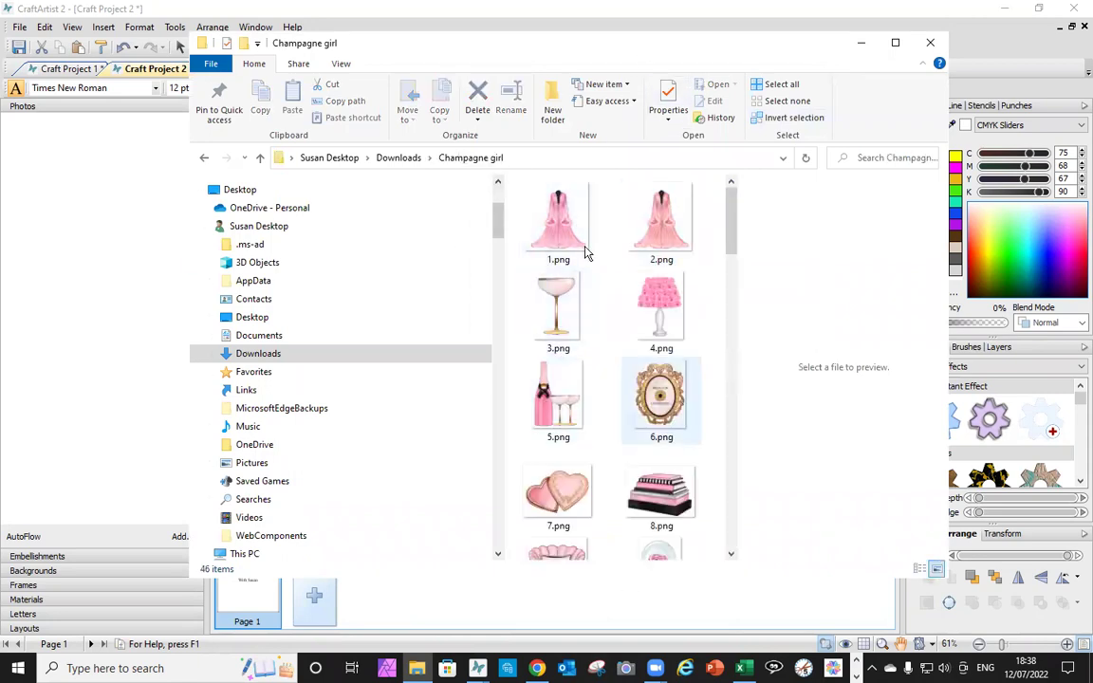
left_click(569, 239)
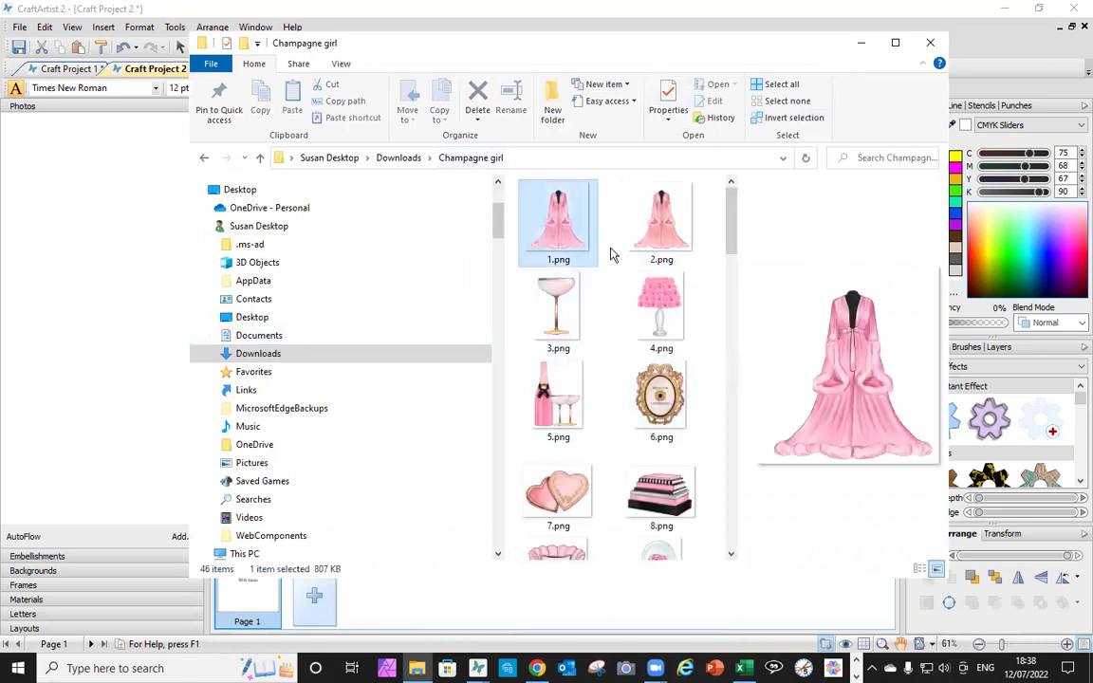
scroll(610, 251, "down", 6)
scroll(610, 254, "down", 5)
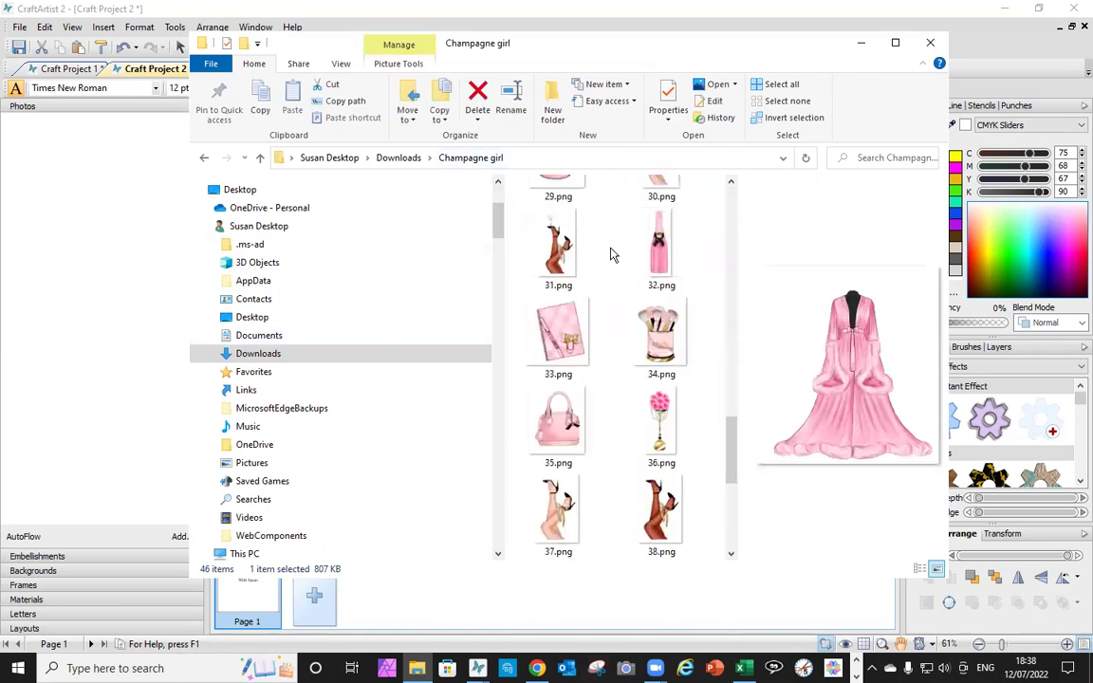
scroll(610, 254, "down", 3)
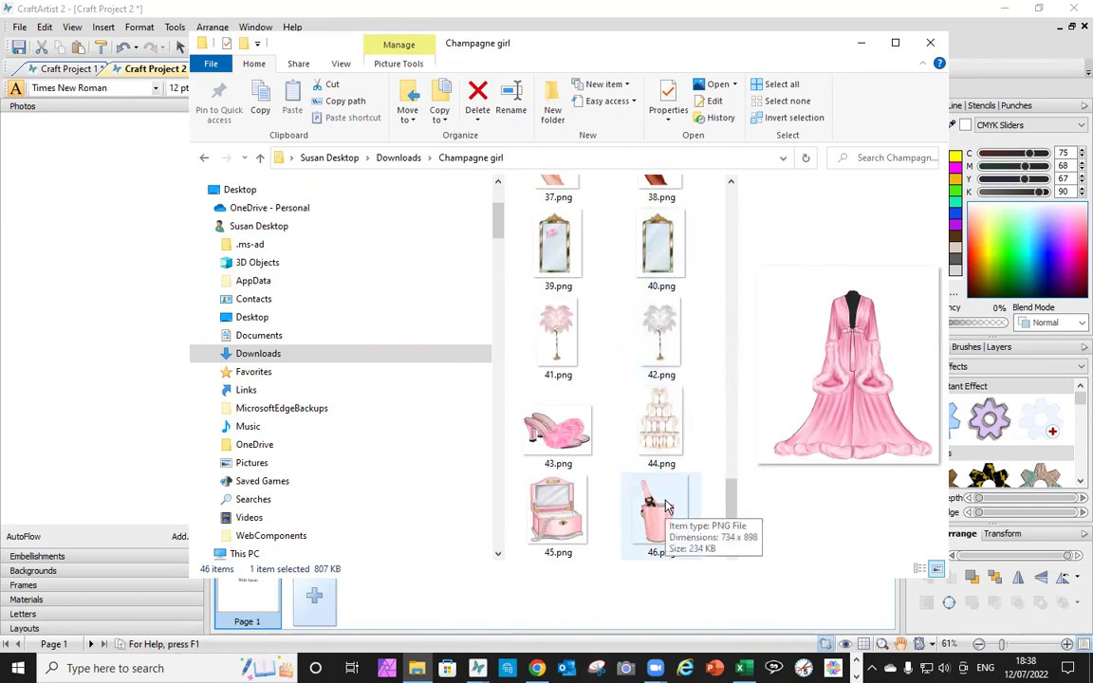
Step: Add all the PNG images from the Champagne girl folder to the project's photos and close File Explorer
key("ctrl+a")
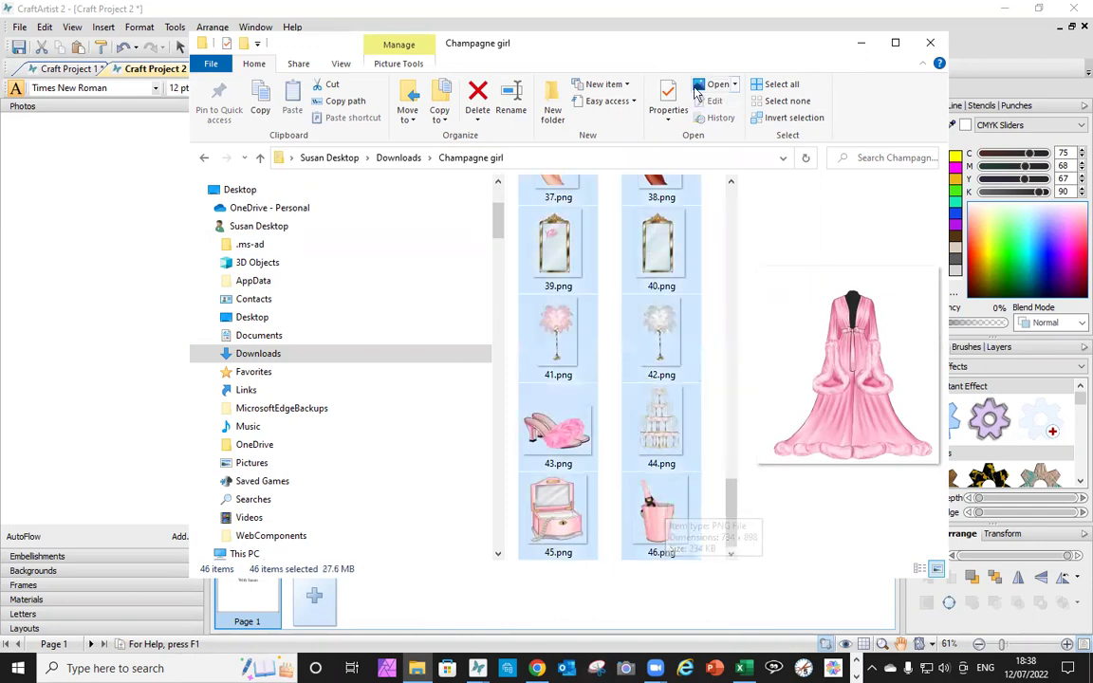
left_click_drag(664, 49, 791, 34)
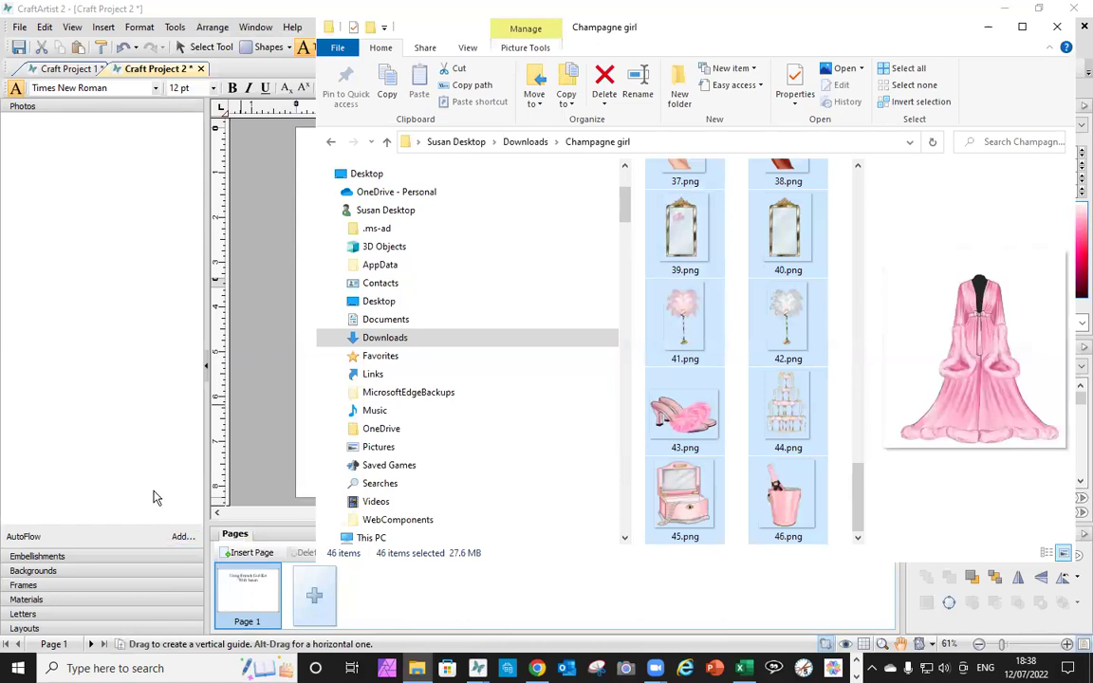
left_click_drag(681, 327, 86, 244)
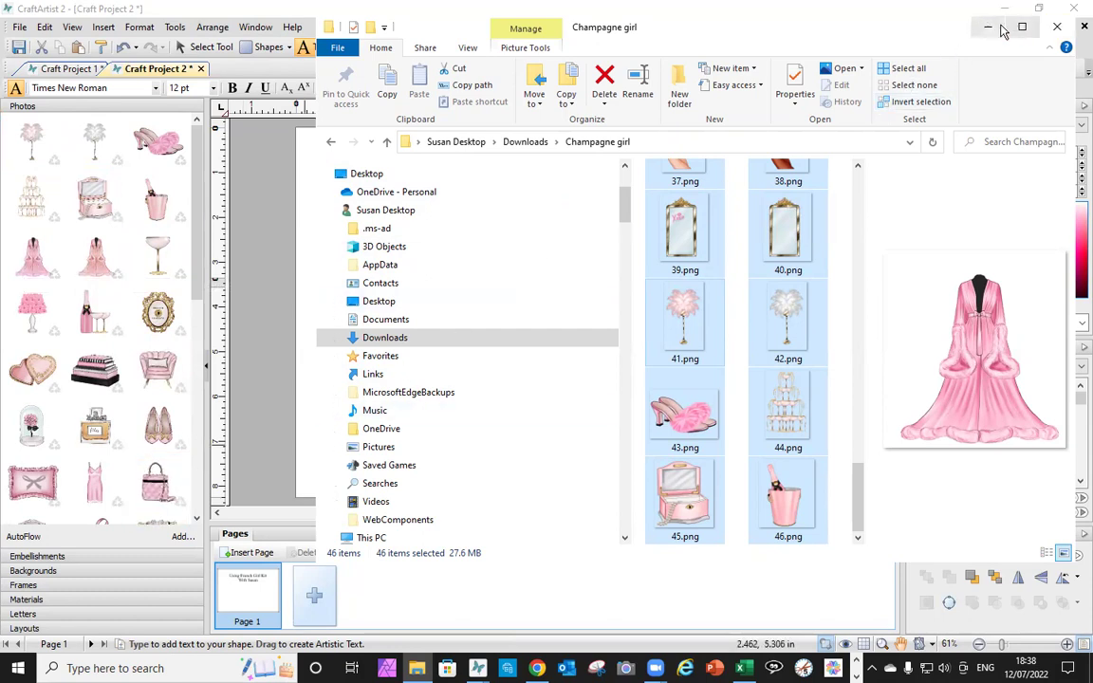
left_click(1057, 26)
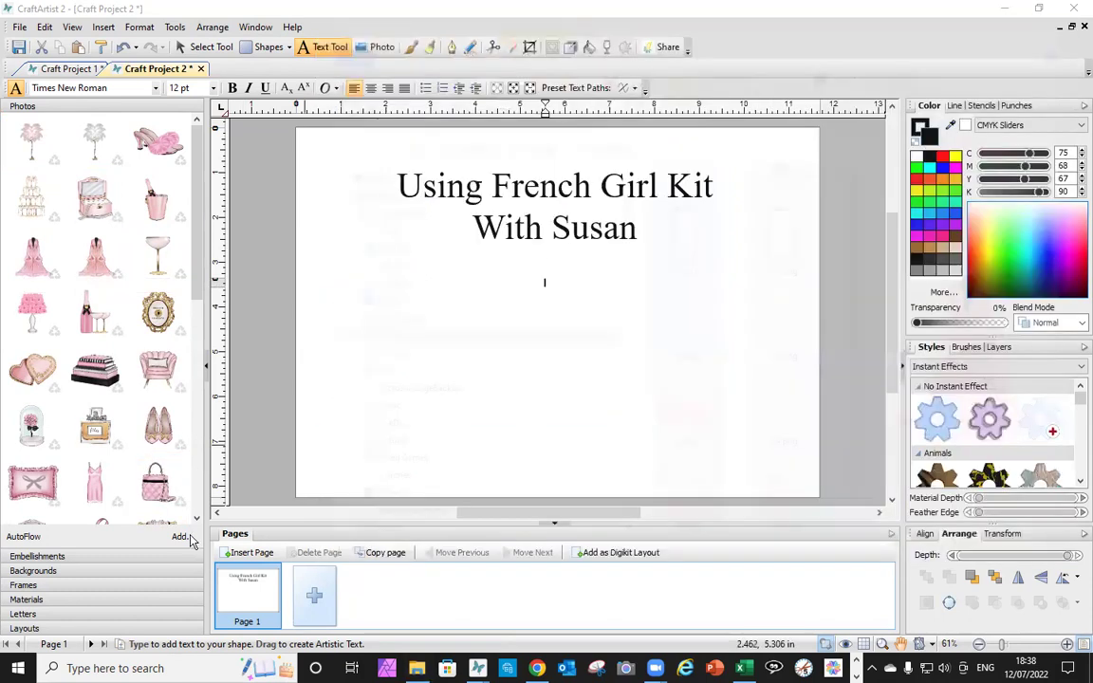
Step: Save the project as a CraftArtist project file named French Girl
left_click(19, 28)
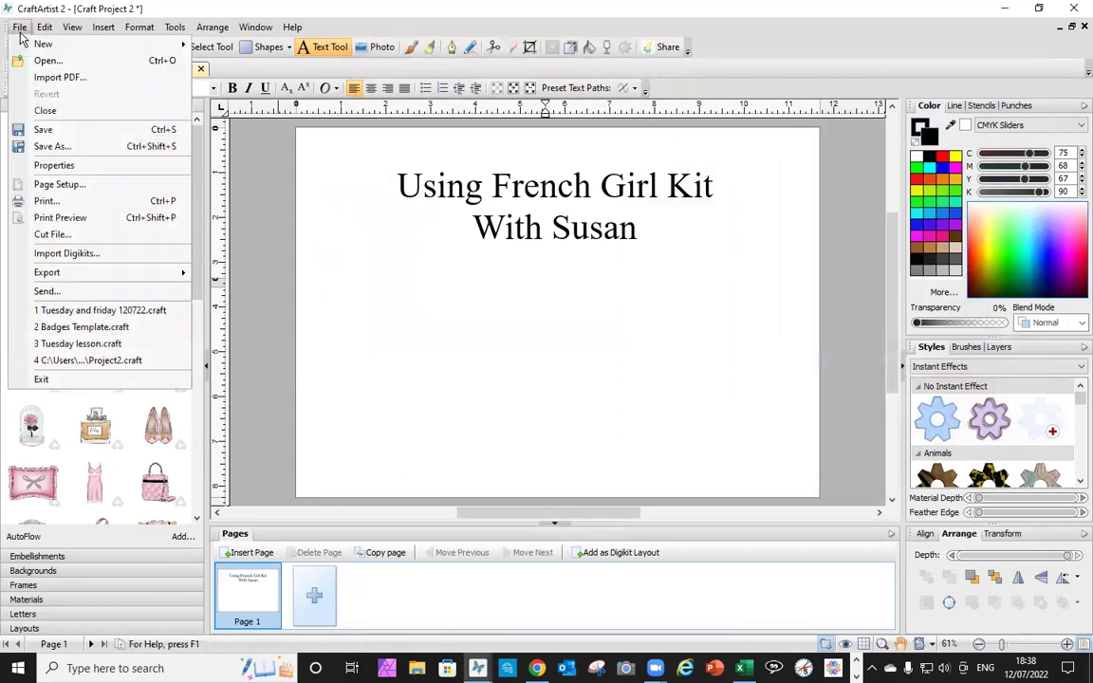
left_click(51, 134)
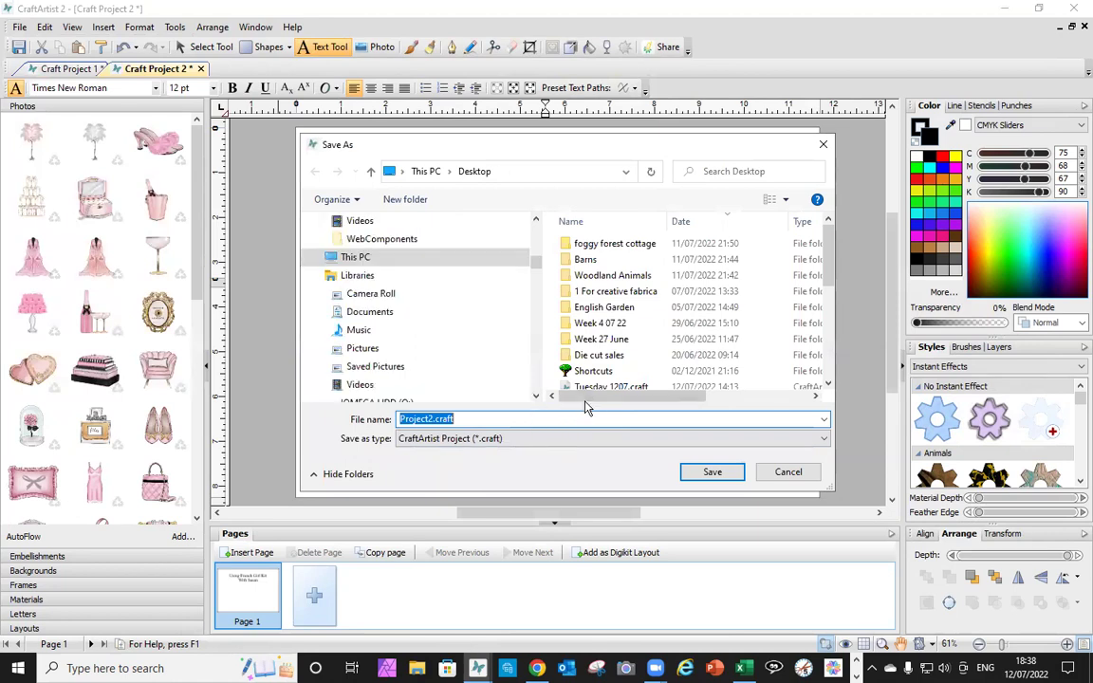
type("French Girl")
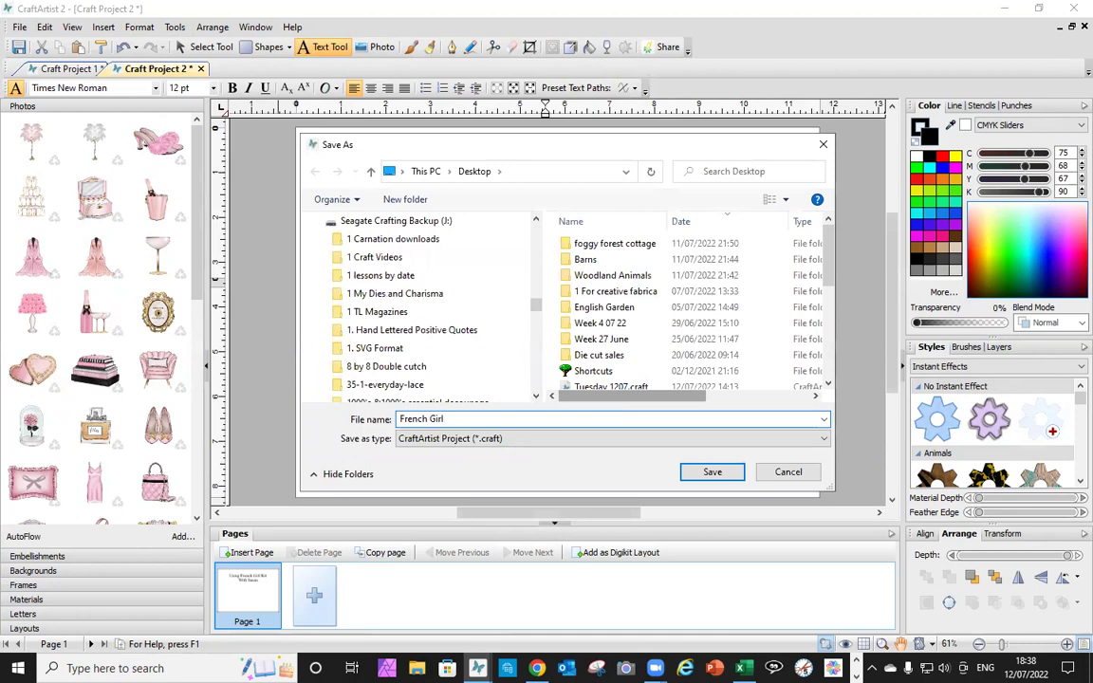
key("Return")
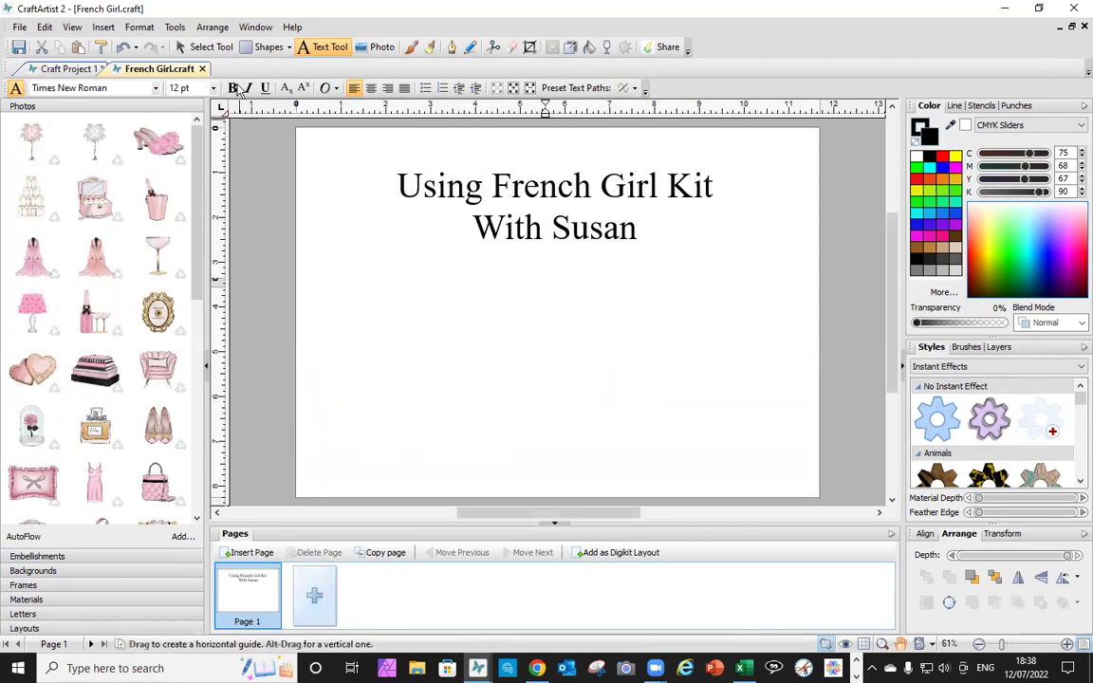
Step: Delete the "Using French Girl Kit With Susan" title text from page 1
left_click(207, 46)
left_click(343, 136)
left_click_drag(345, 132, 807, 293)
key("Delete")
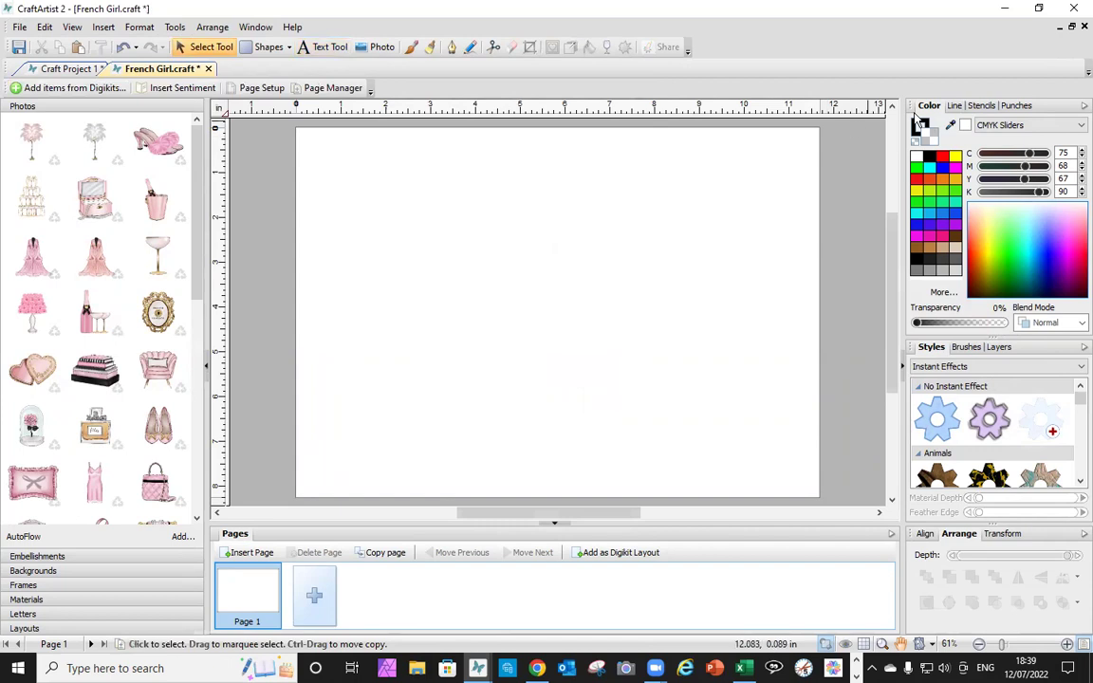
Step: Place the square frame stencil from the Shapes stencils on page 1, 6 by 6 in, over the page's upper right corner
left_click(981, 106)
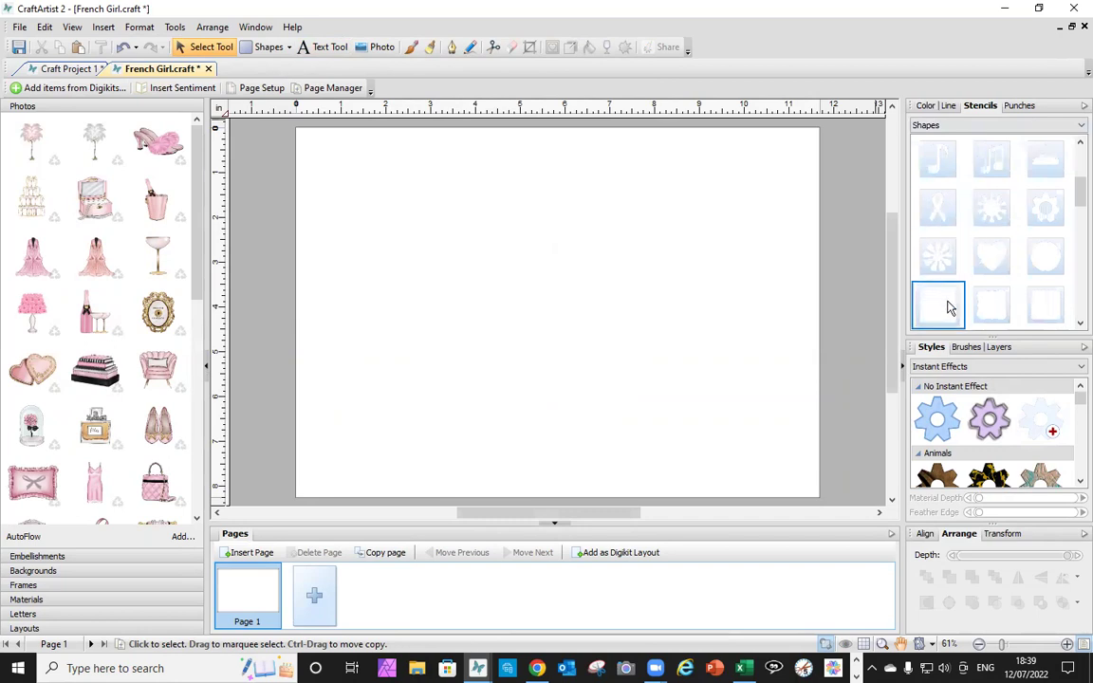
left_click_drag(948, 305, 726, 269)
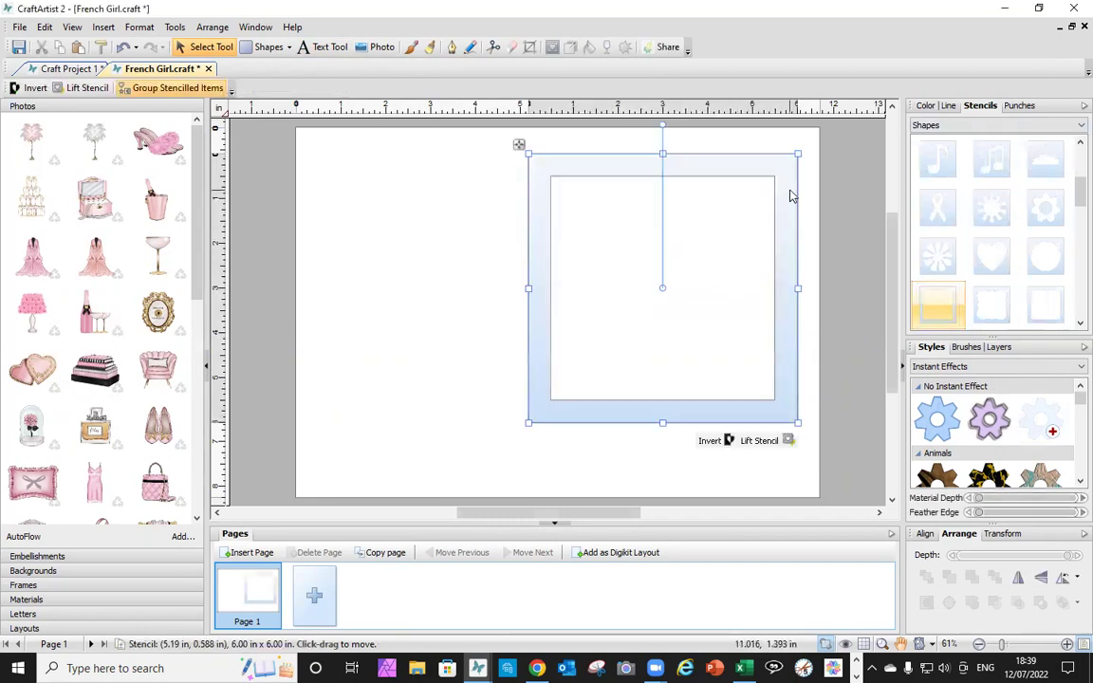
left_click_drag(790, 196, 825, 161)
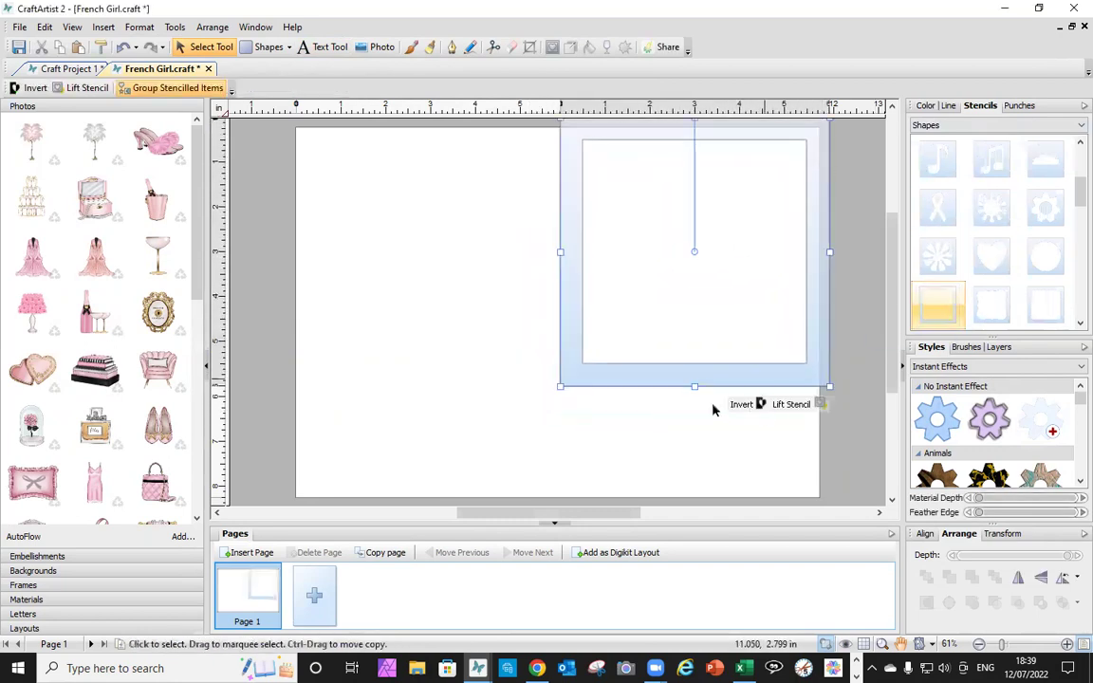
Step: Stretch the frame stencil to about 6.5 by 9.4 in so that it frames the right half of the page
left_click_drag(694, 384, 697, 517)
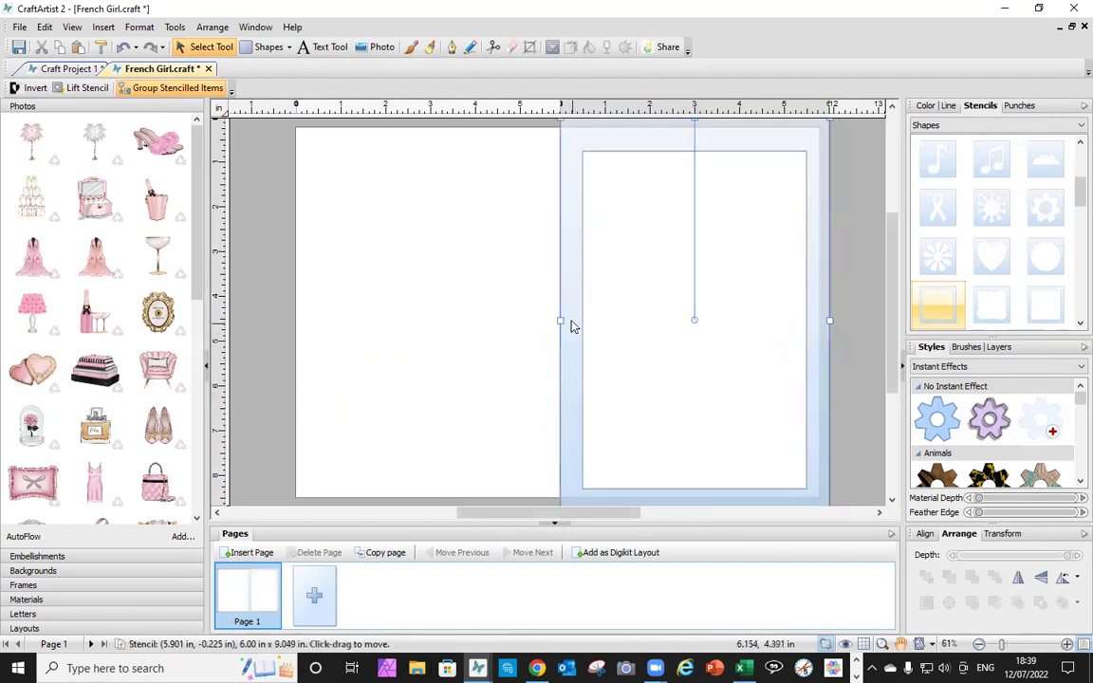
left_click_drag(560, 321, 537, 319)
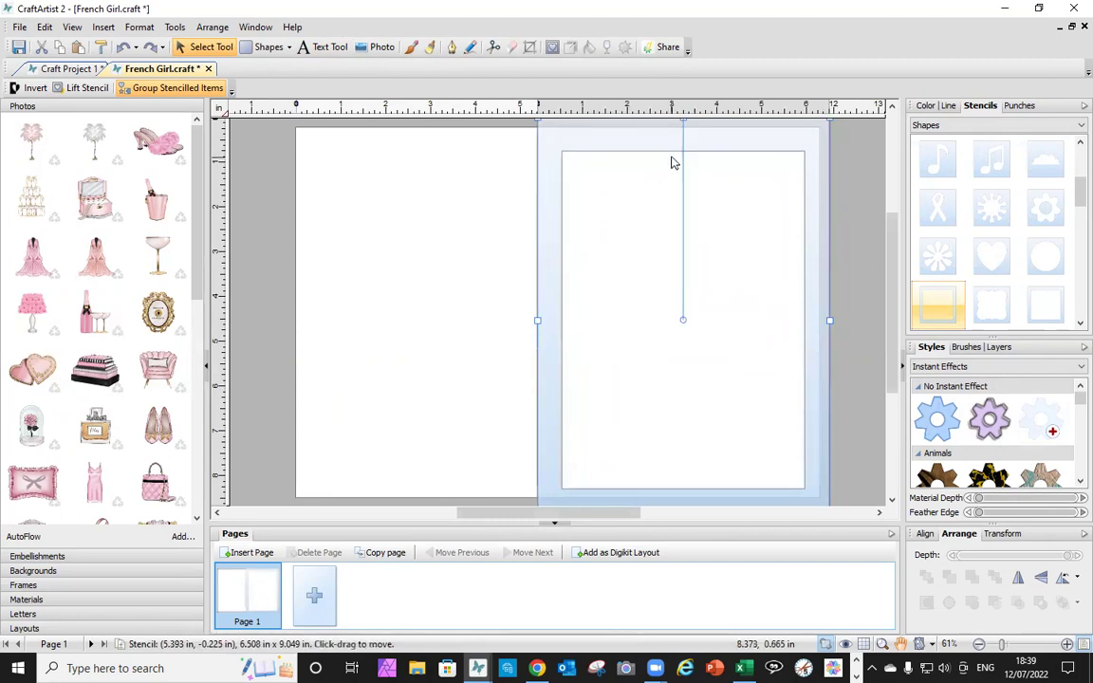
scroll(683, 160, "up", 1)
mouse_move(682, 158)
left_mouse_down()
mouse_move(683, 131)
mouse_move(682, 141)
left_mouse_up()
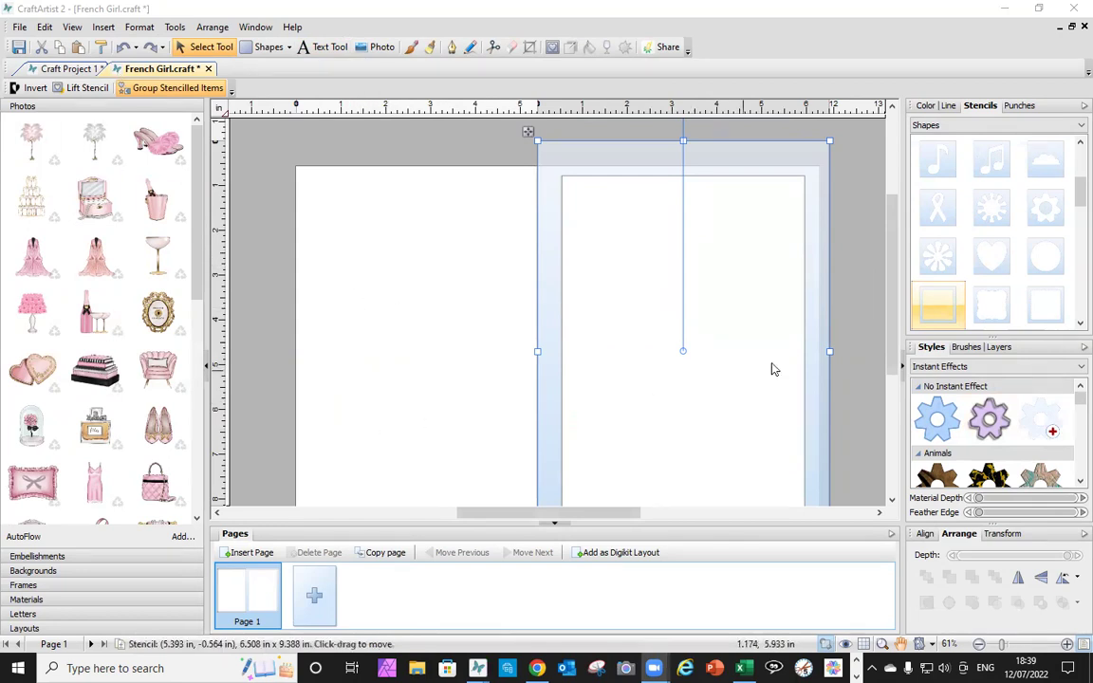
scroll(811, 385, "down", 1)
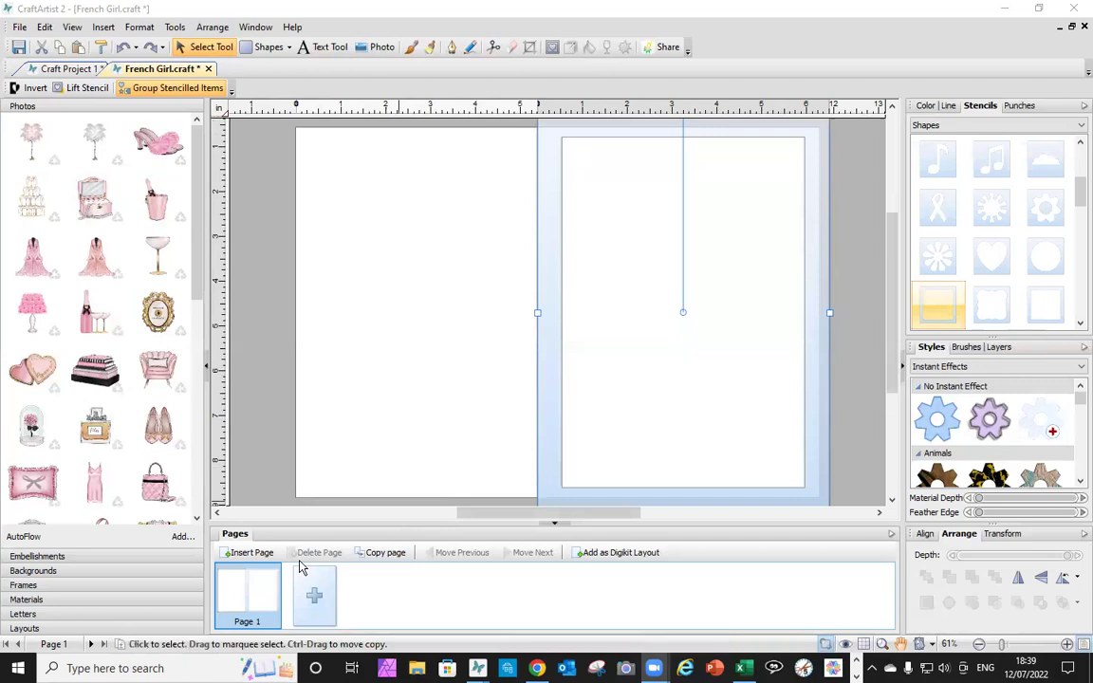
Step: Copy page 1 and draw a rectangle about 5.8 by 8.1 in over the stencil opening on the copy
left_click(384, 552)
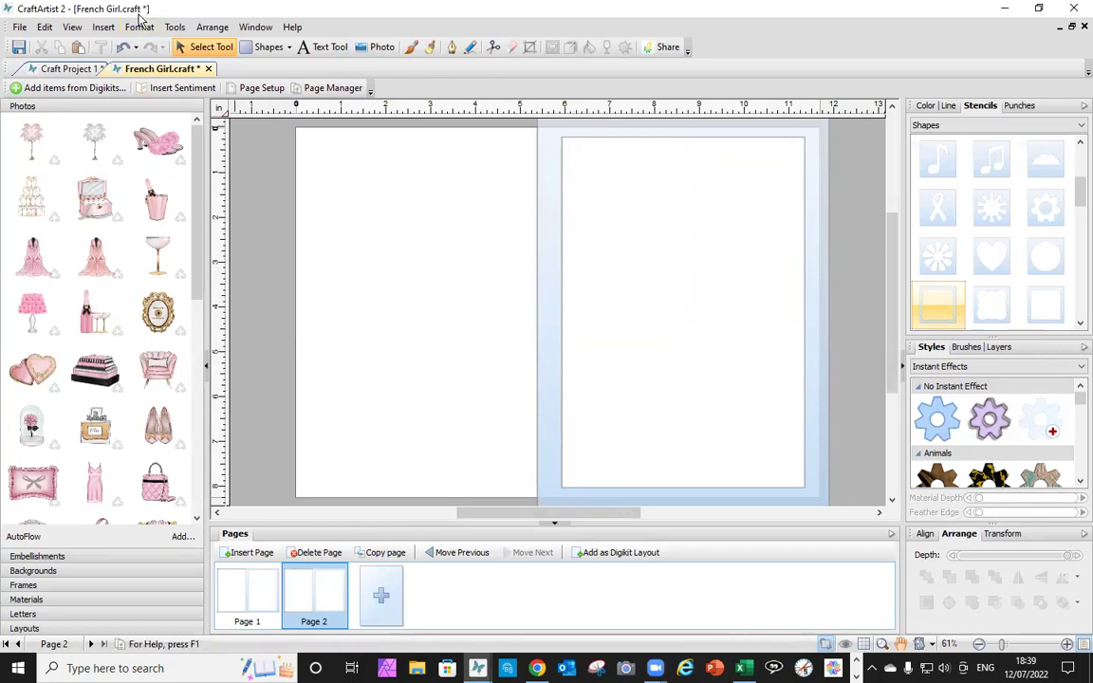
left_click(248, 46)
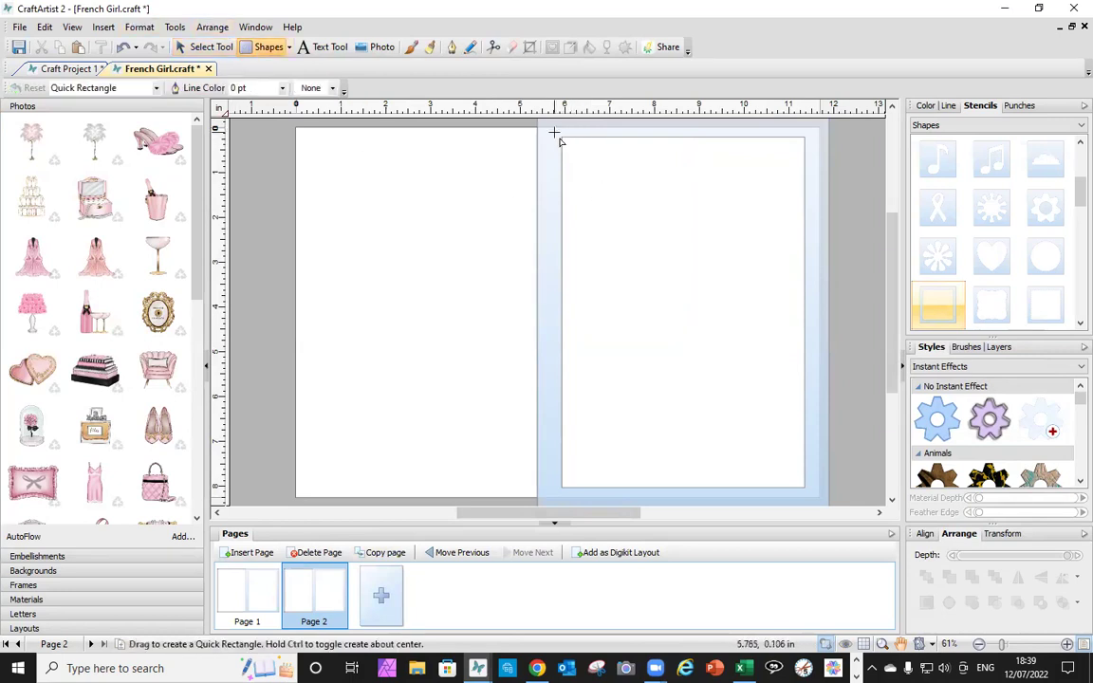
left_click_drag(560, 138, 811, 491)
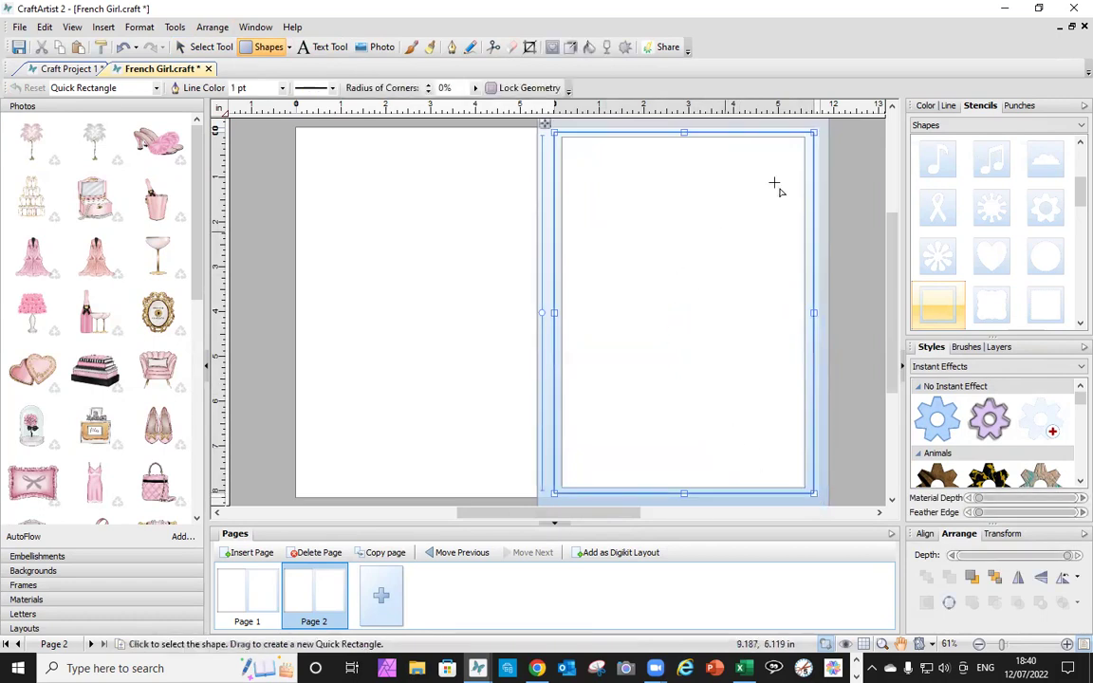
Step: Place the champagne bucket image on the left half of page 2 and sample its pink with the colour picker
left_click(928, 106)
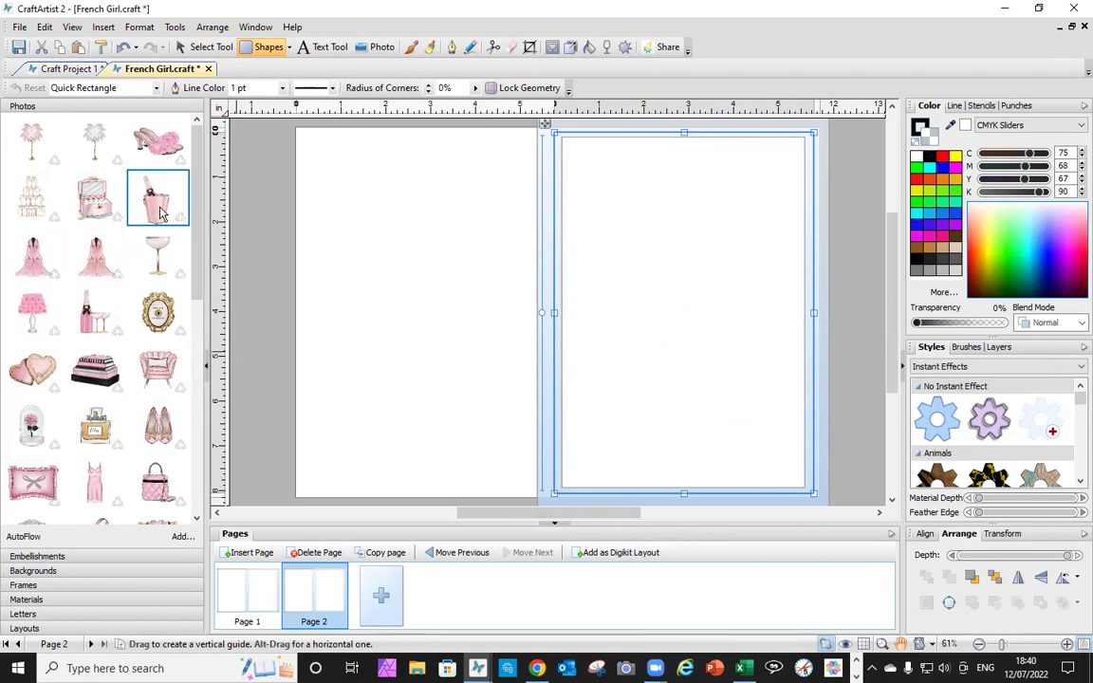
left_click_drag(157, 212, 358, 303)
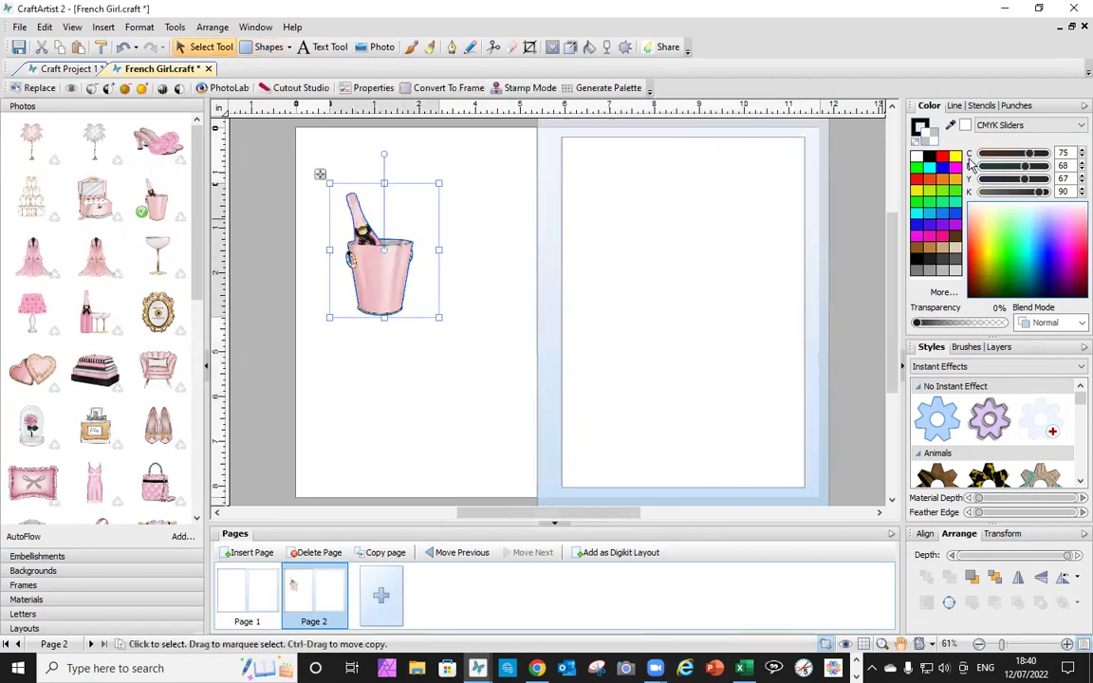
left_click_drag(949, 124, 814, 140)
left_click_drag(565, 112, 400, 248)
Step: Fill the rectangle in the stencil opening with the sampled pink and delete the champagne bucket image
left_click(764, 198)
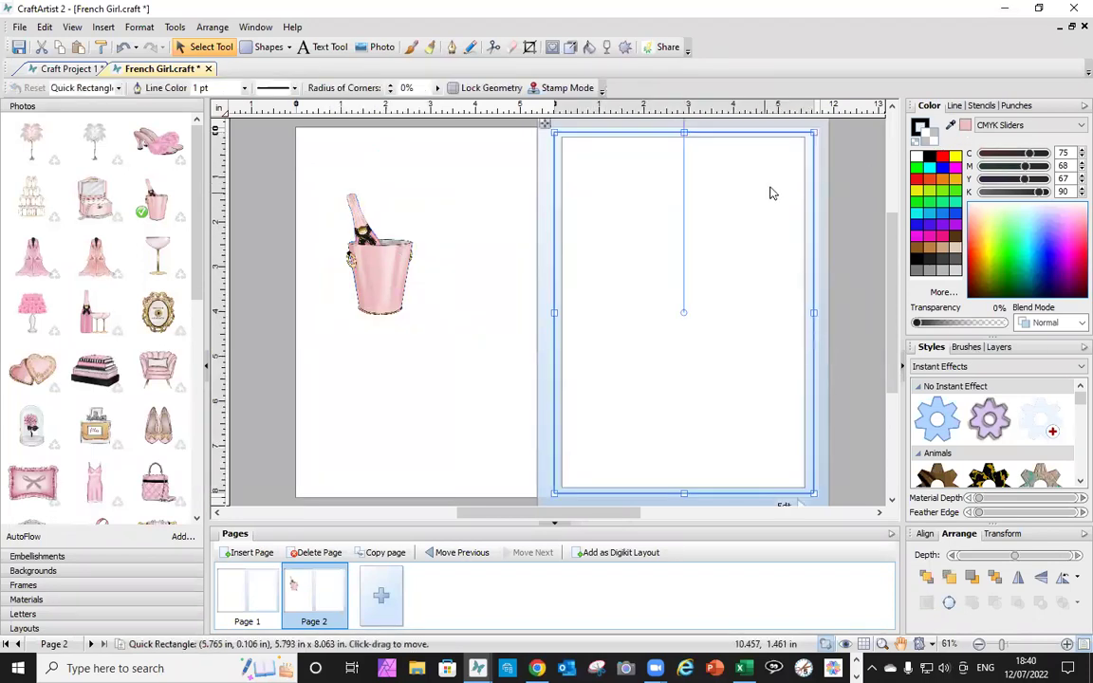
left_click(965, 125)
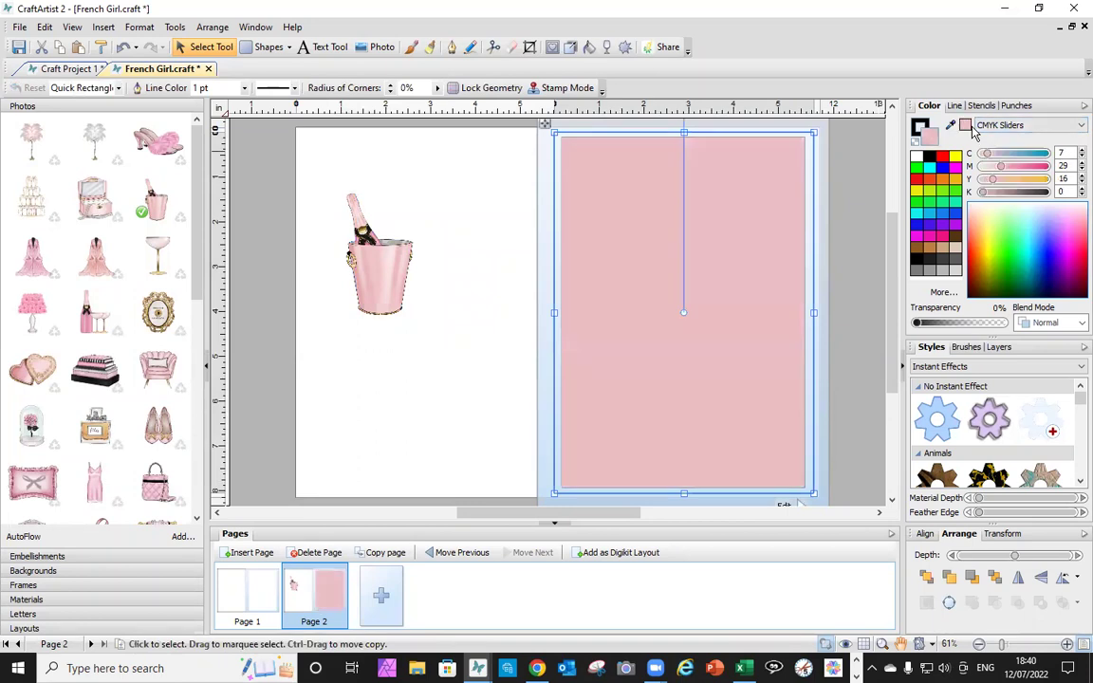
left_click(375, 274)
key("Delete")
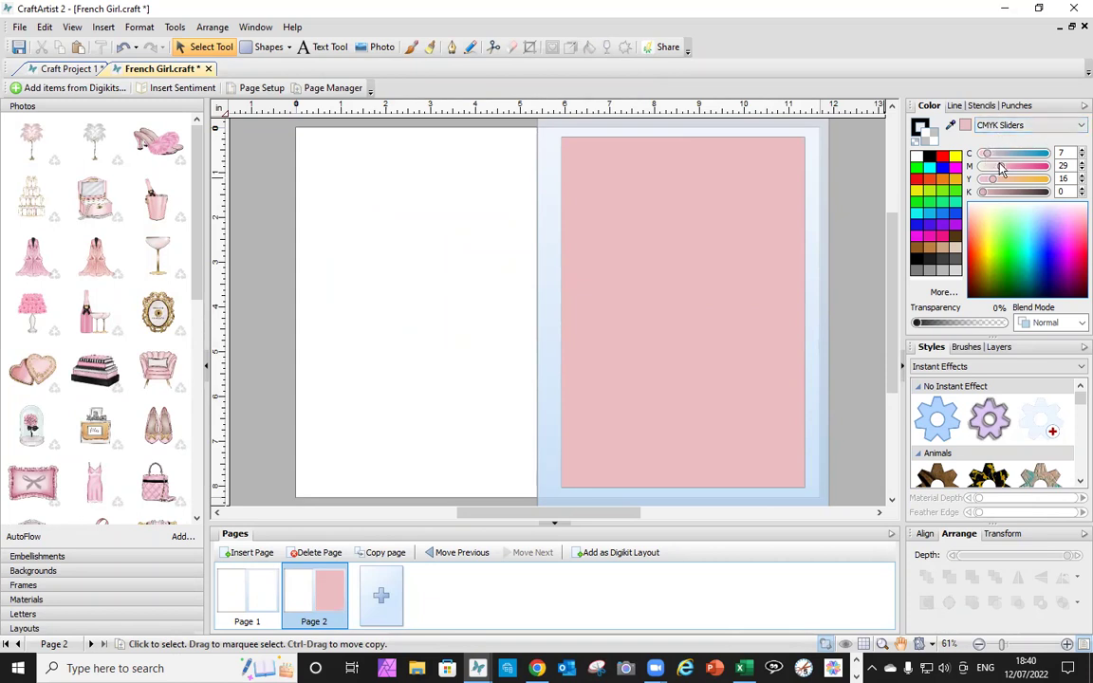
Step: Lighten the rectangle's pink fill by setting its cyan to 9 and its magenta to 22
left_click_drag(1003, 171, 1005, 172)
left_click_drag(992, 168, 992, 169)
left_click(588, 236)
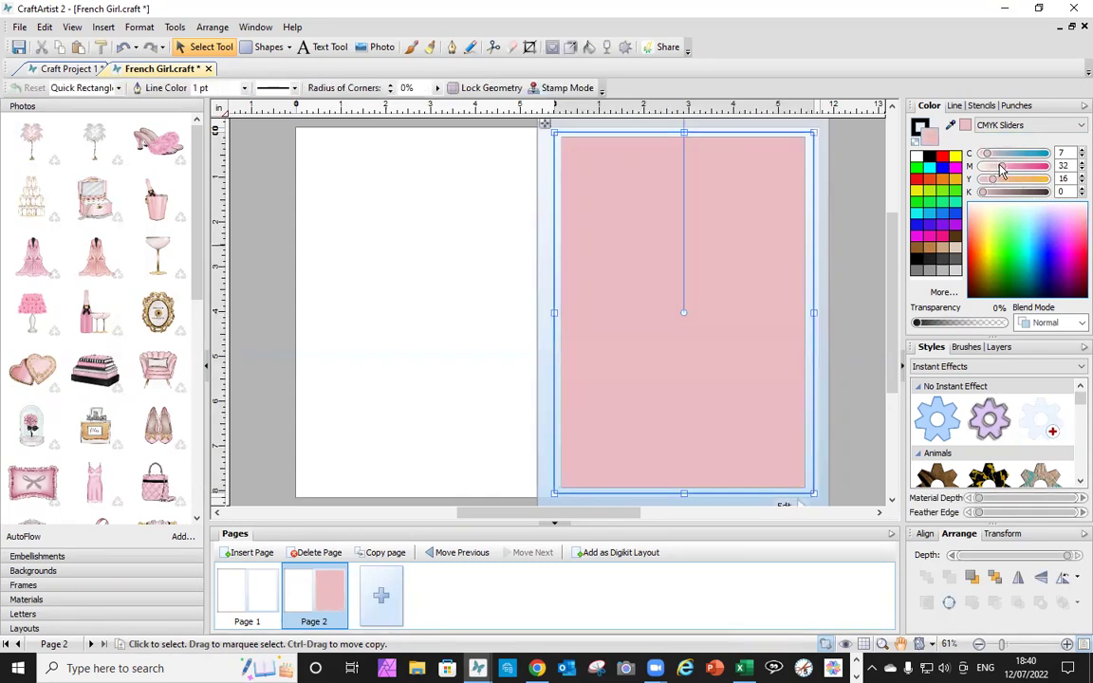
left_click_drag(998, 172, 992, 169)
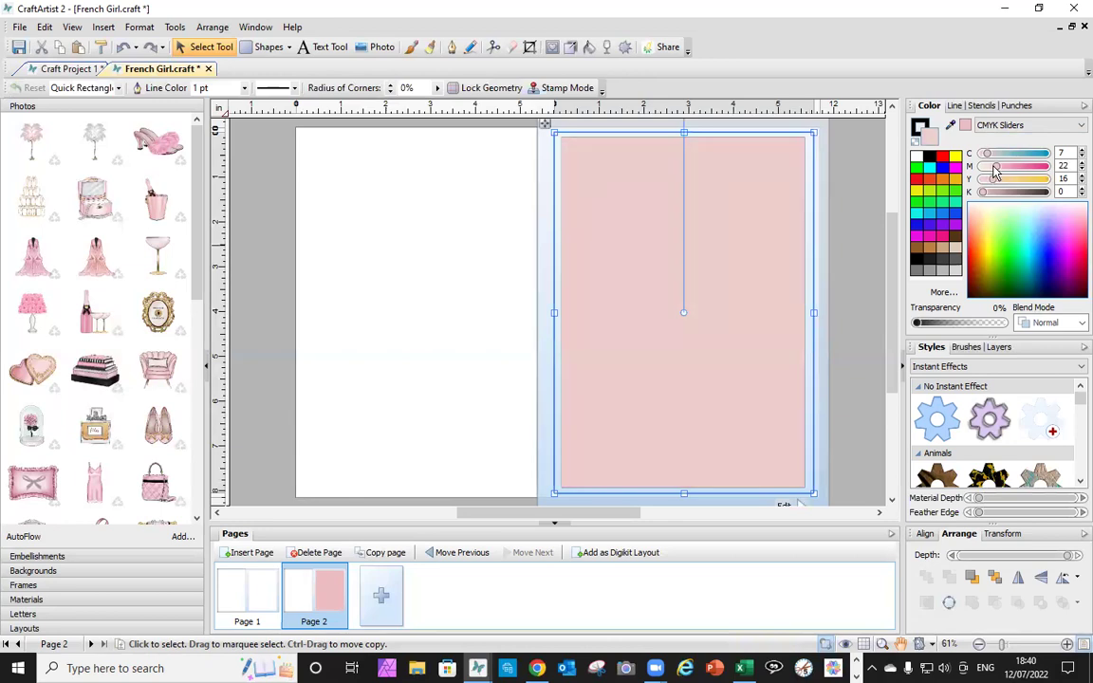
left_click_drag(985, 154, 987, 156)
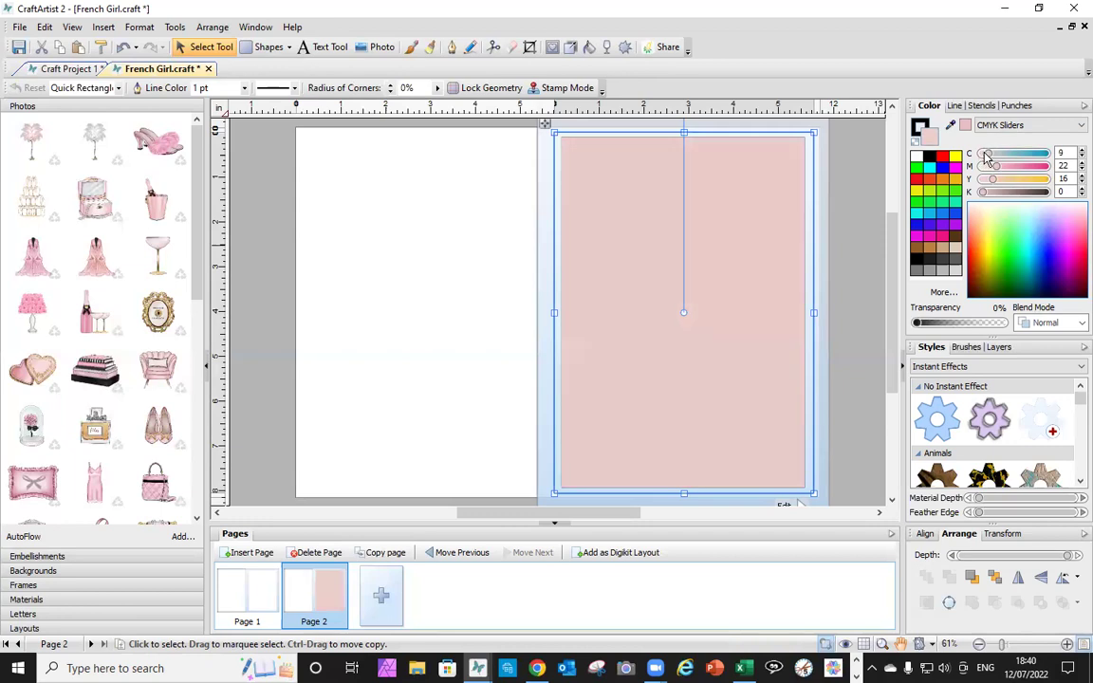
left_click(461, 320)
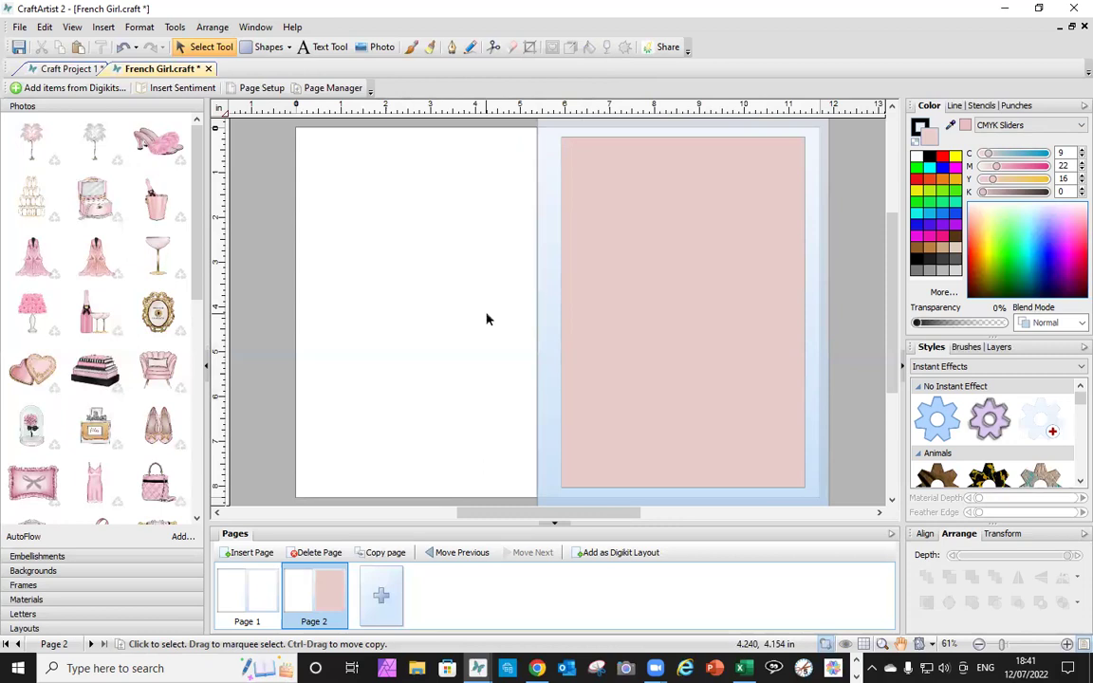
Step: Add the artistic texts "Happy" and, below it, "Birthday" on the white half of page 2
left_click(320, 49)
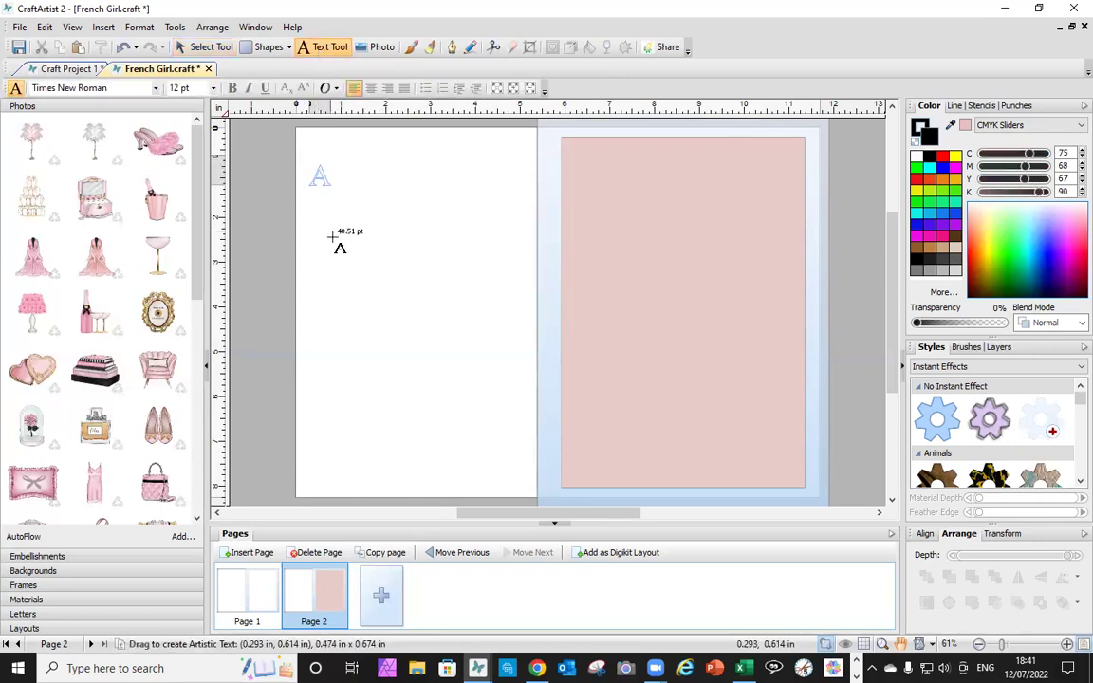
left_click_drag(332, 237, 356, 272)
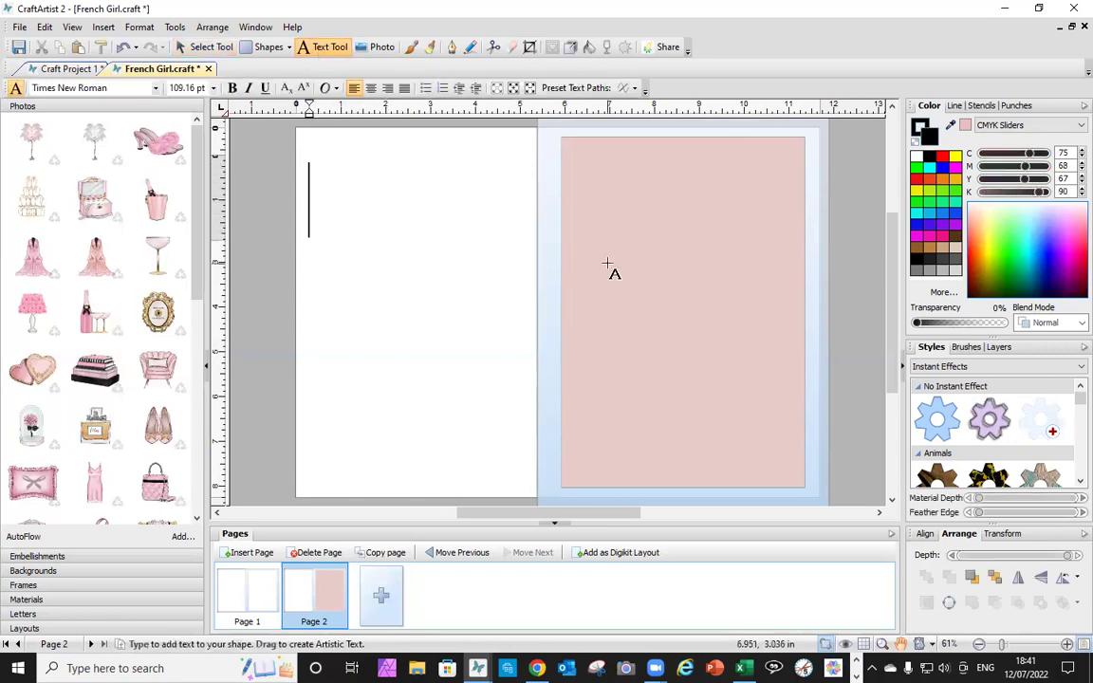
type("Happy")
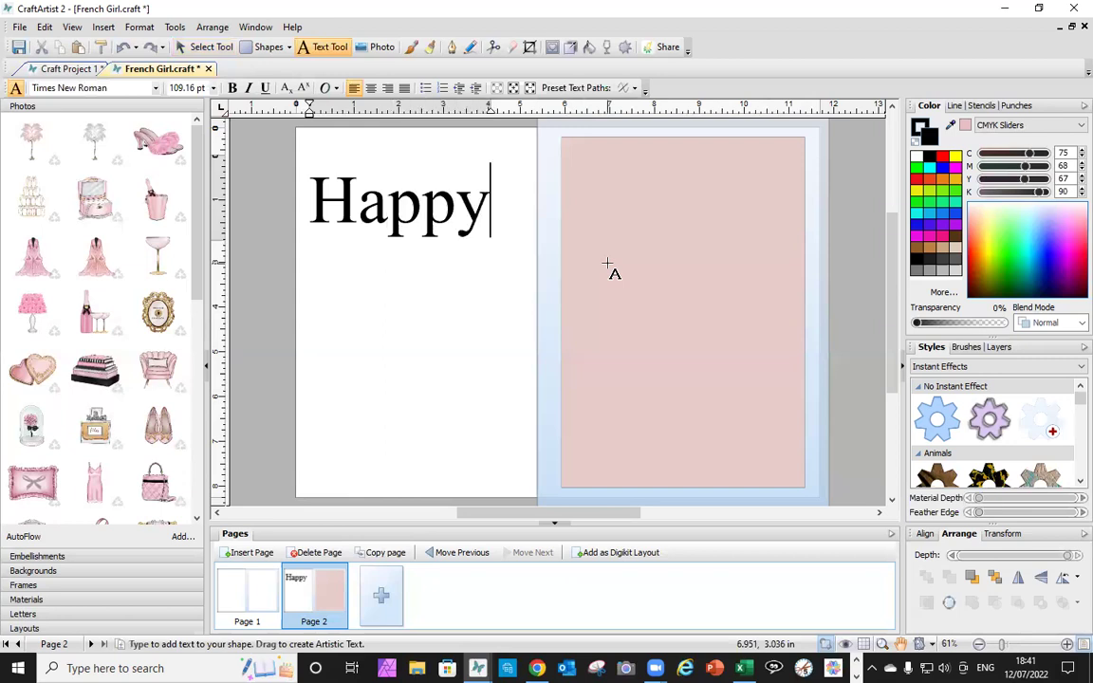
left_click_drag(343, 268, 404, 418)
type("B")
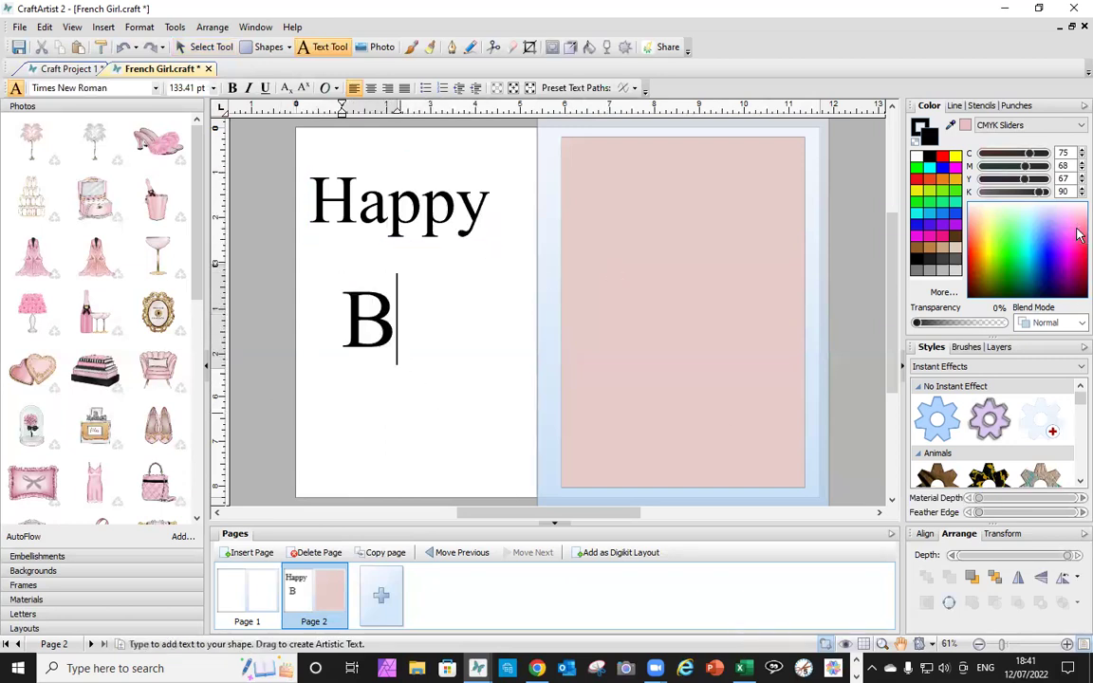
type("irthd")
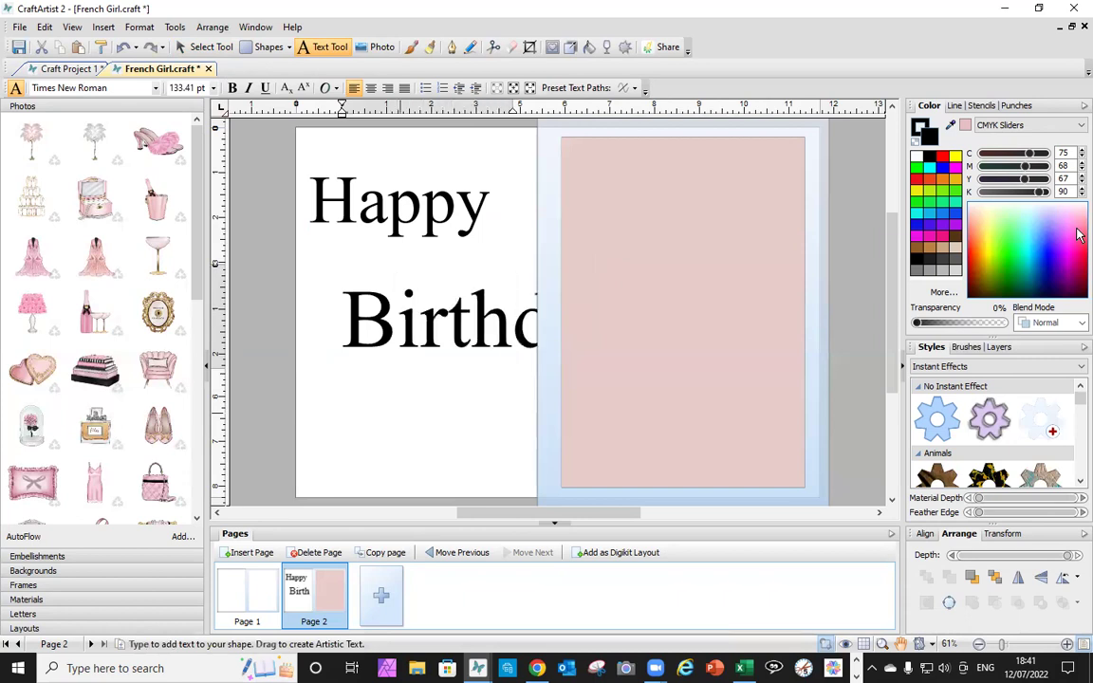
type("ay")
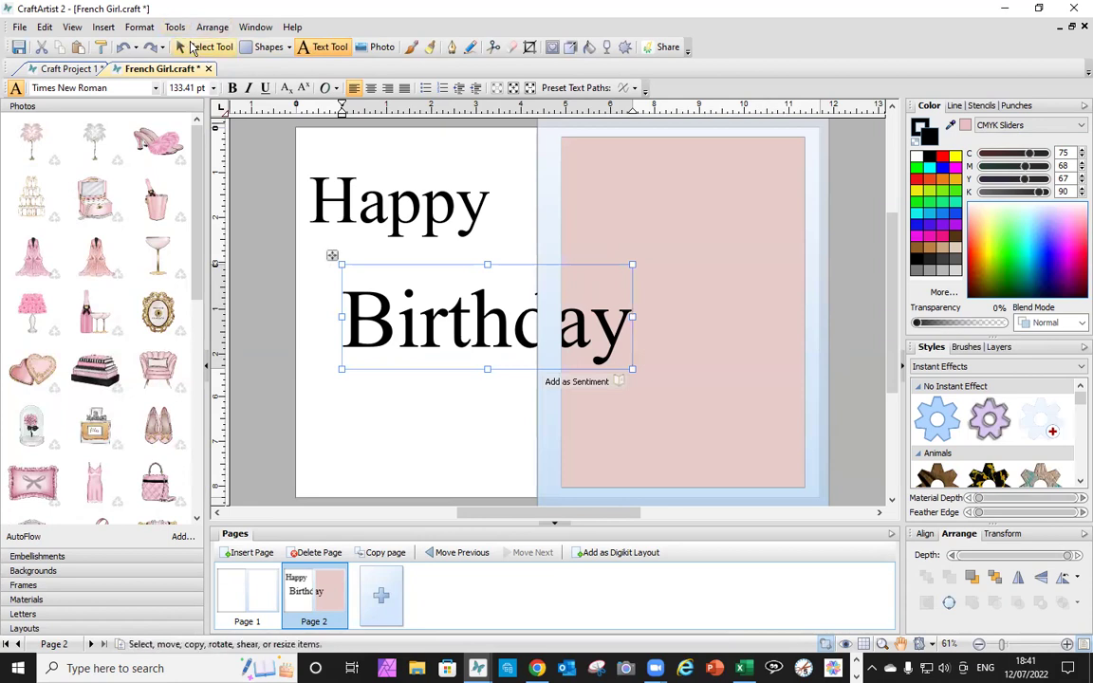
Step: Move "Birthday" up close beneath "Happy" and set its font to Baby Giovani Script
left_click(193, 47)
left_click_drag(384, 320, 347, 276)
left_click(109, 86)
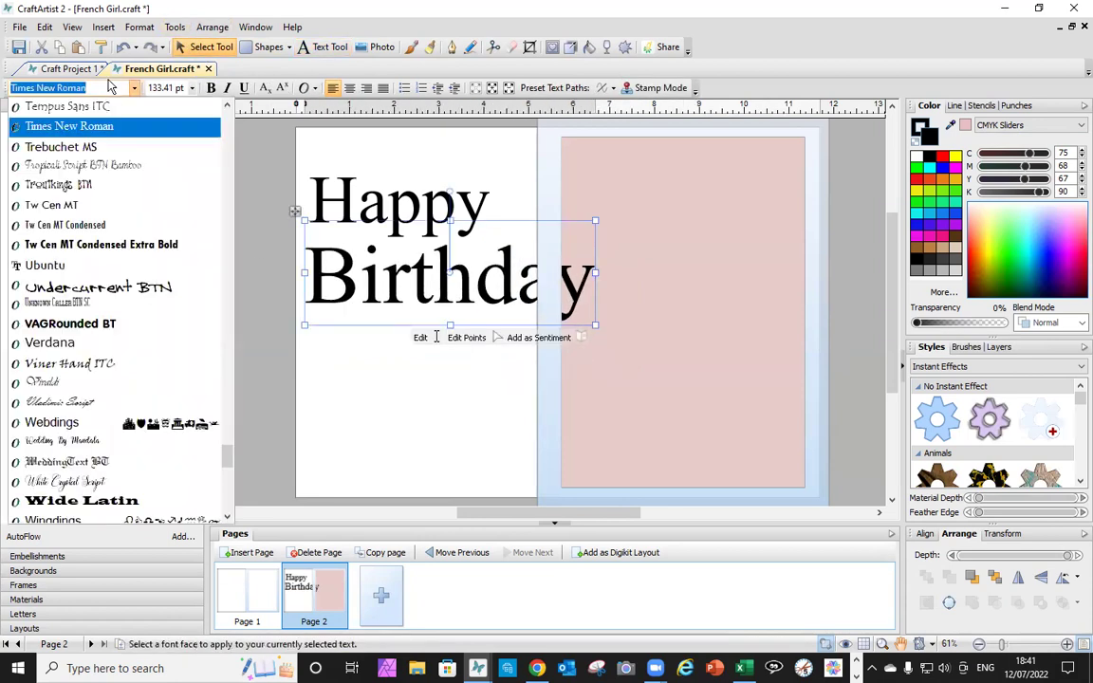
type("Baby Giovani Script")
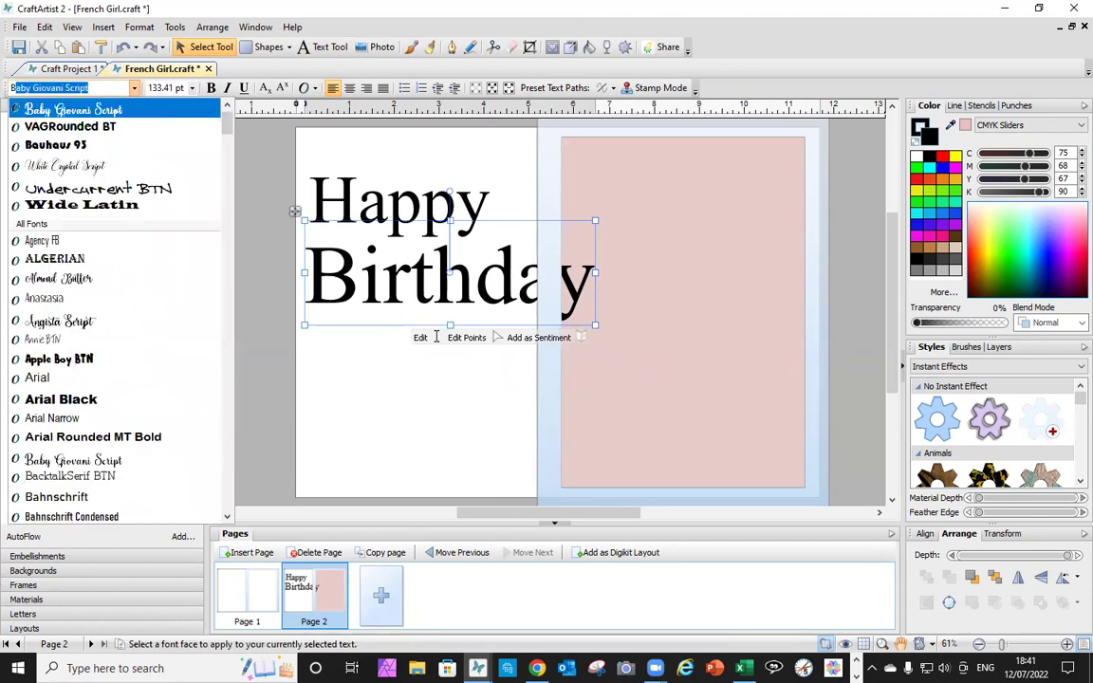
left_click(122, 112)
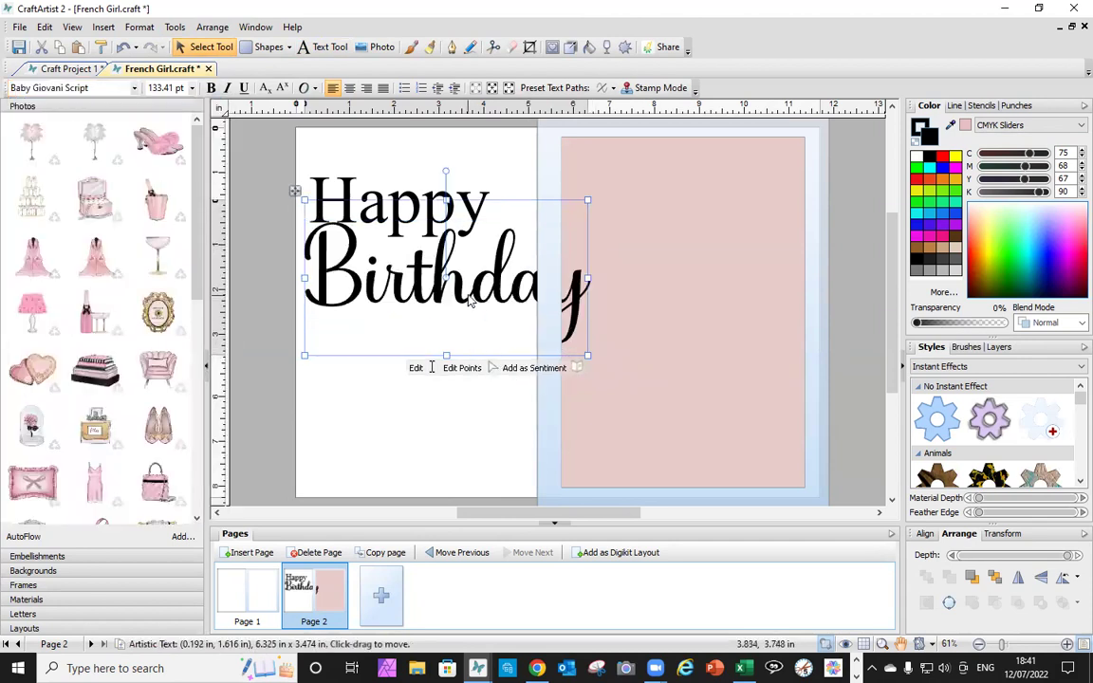
left_click_drag(472, 299, 474, 310)
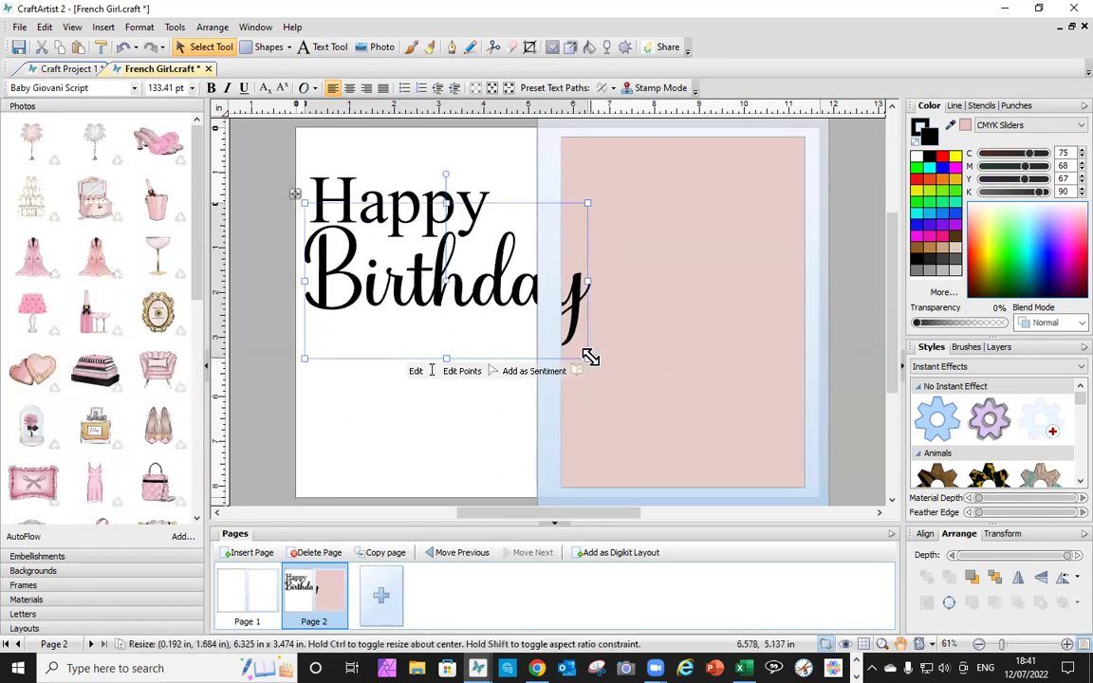
left_click(459, 399)
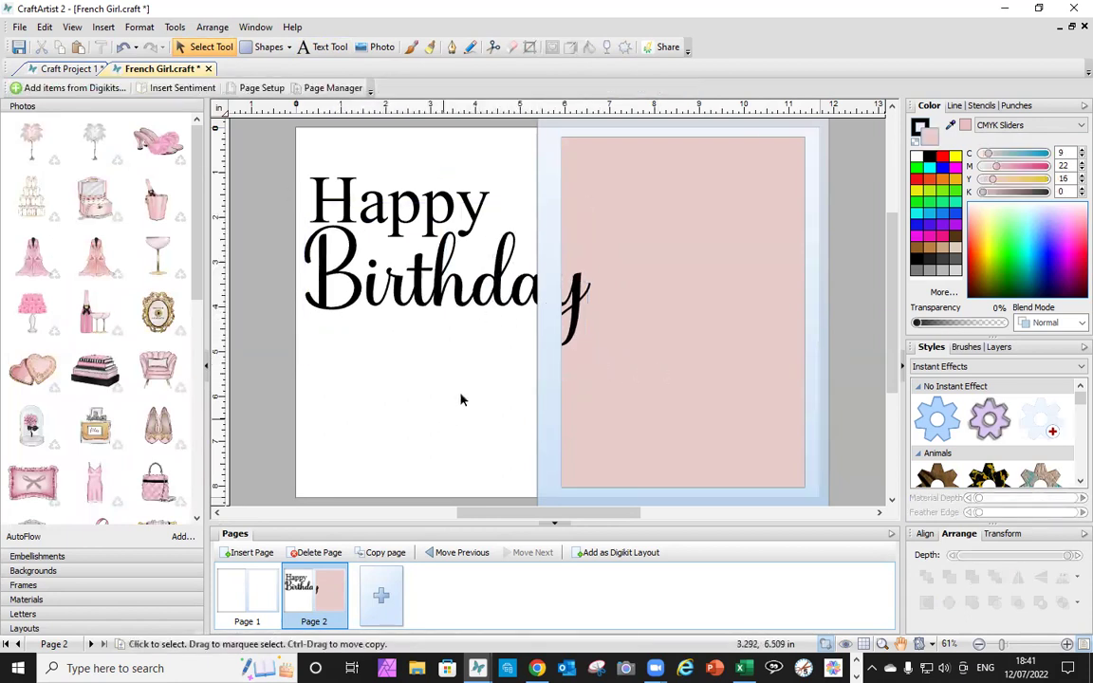
Step: Shift both greeting words left together, clear of the pink rectangle, and add the artistic text "16th" beside "Happy"
left_click_drag(216, 131, 765, 402)
left_click_drag(491, 305, 430, 316)
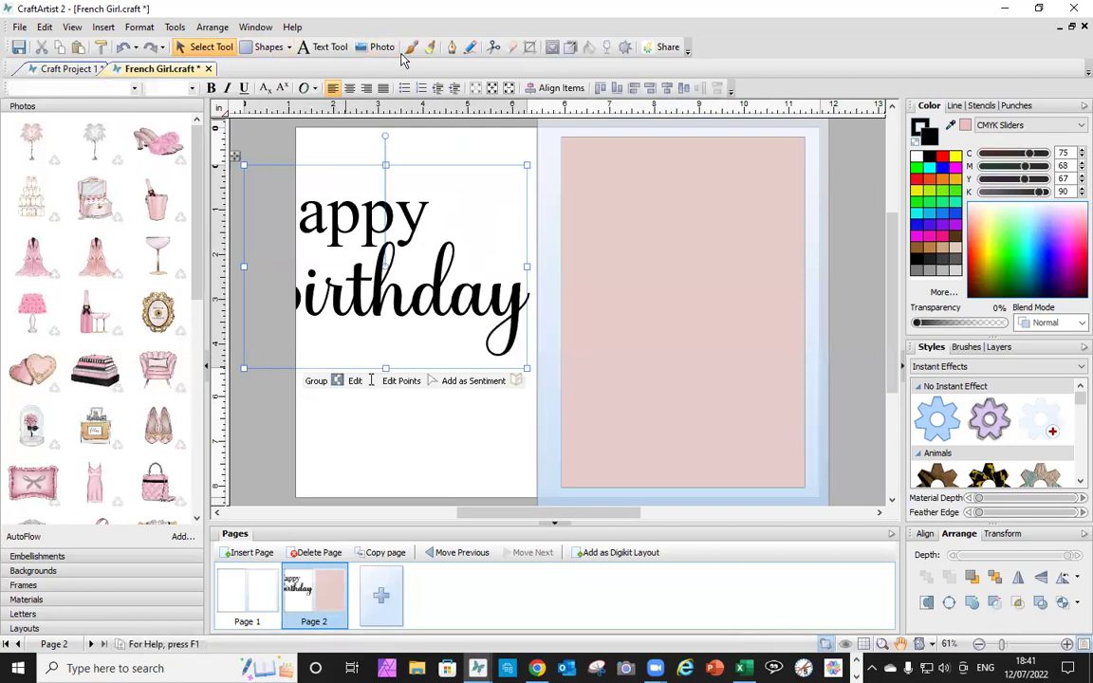
left_click(323, 51)
left_click_drag(449, 186, 491, 303)
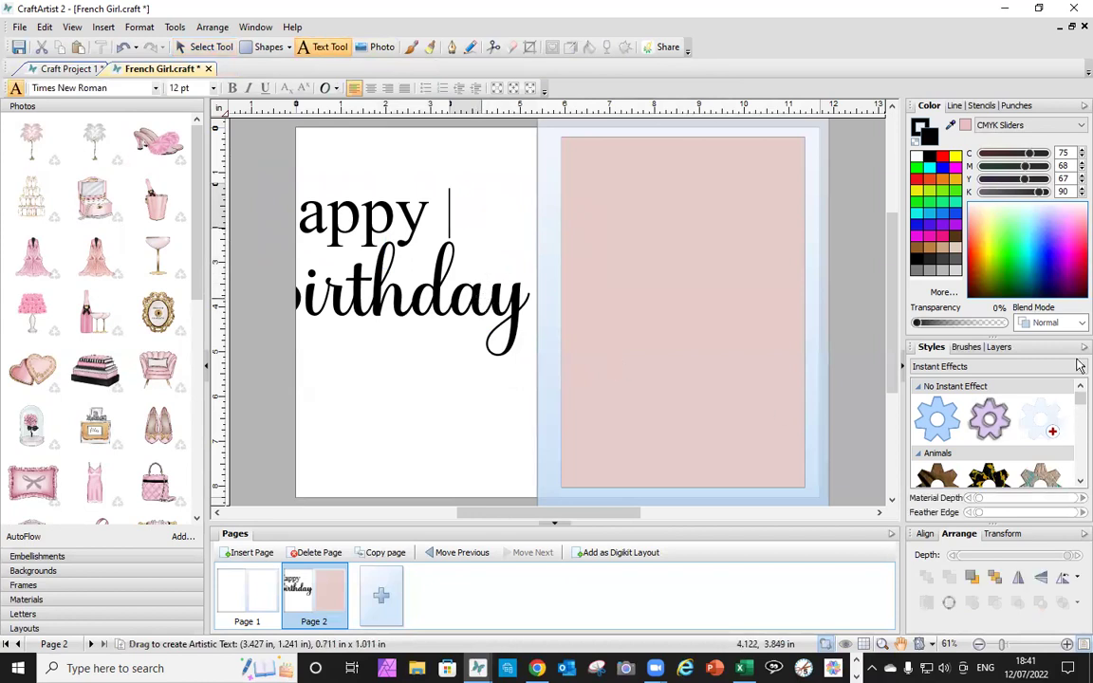
type("16")
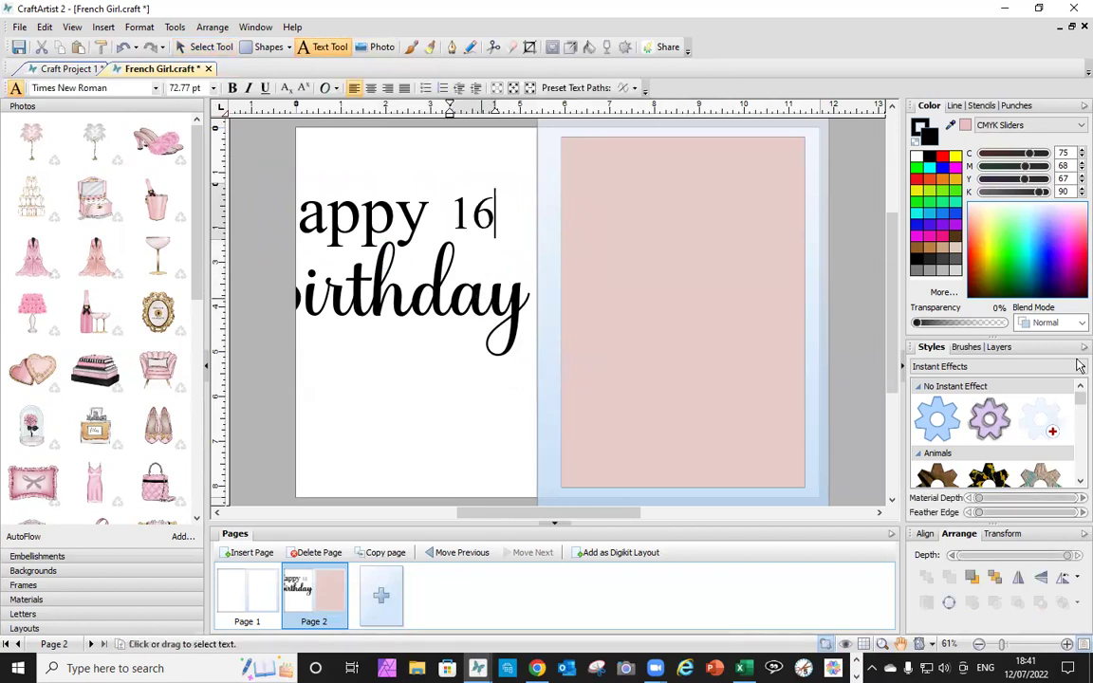
type("th")
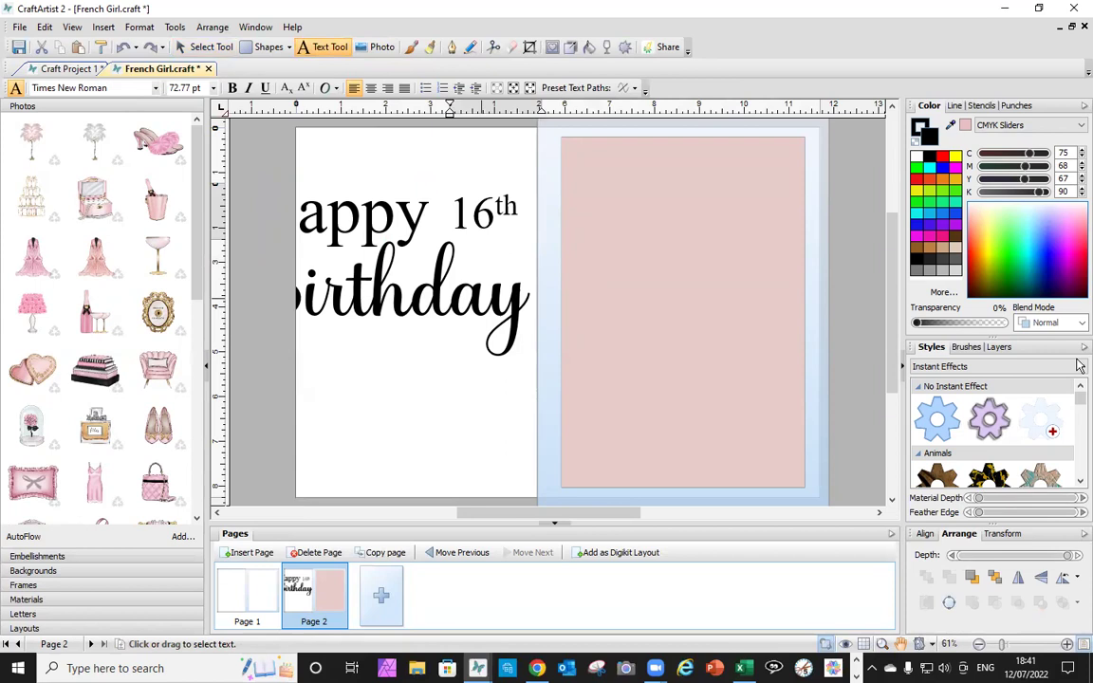
key("Escape")
left_click(180, 47)
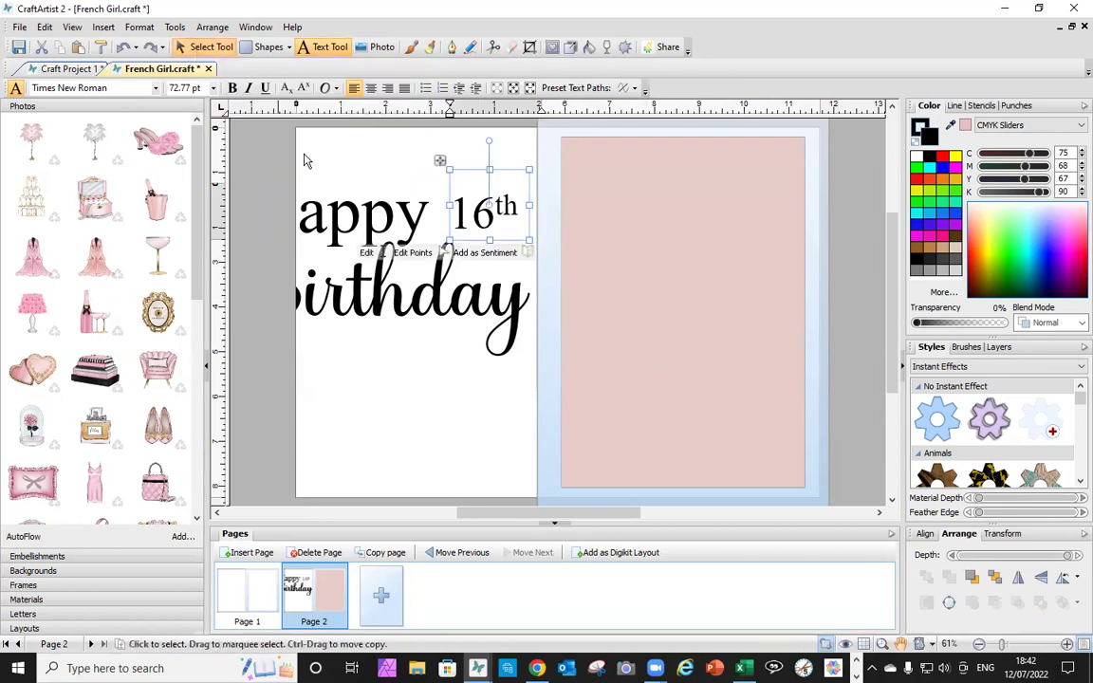
Step: Group the three greeting texts, shrink the group to about 3.7 by 2.6 in and position it on the upper white half of the page
left_click(428, 318)
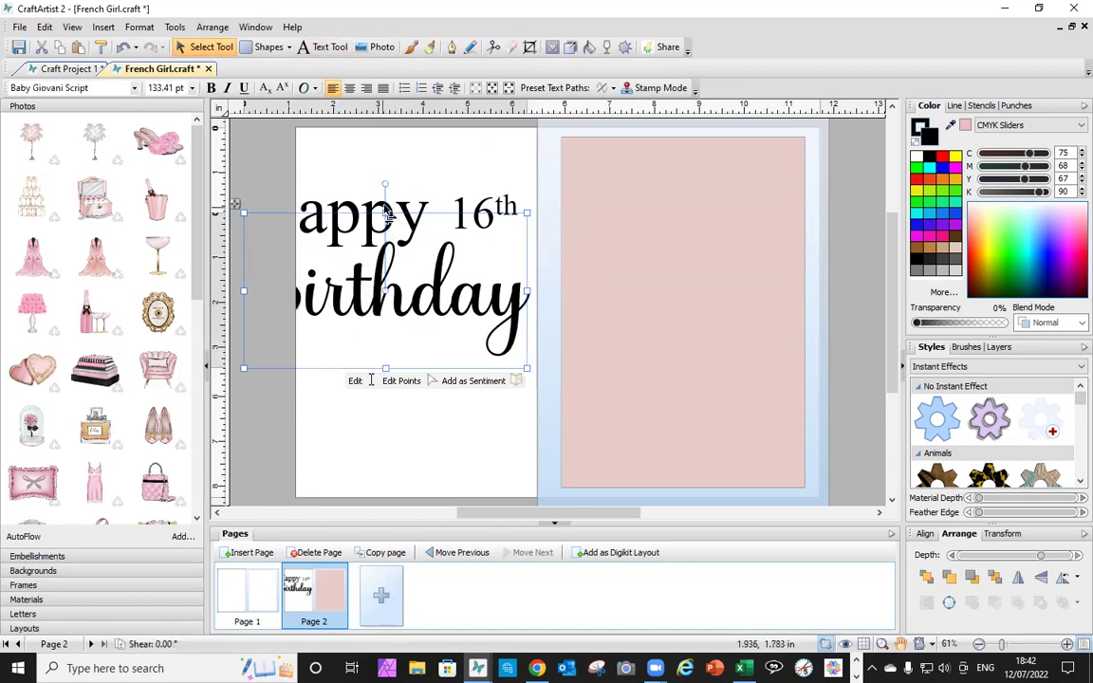
left_click(380, 209, "shift")
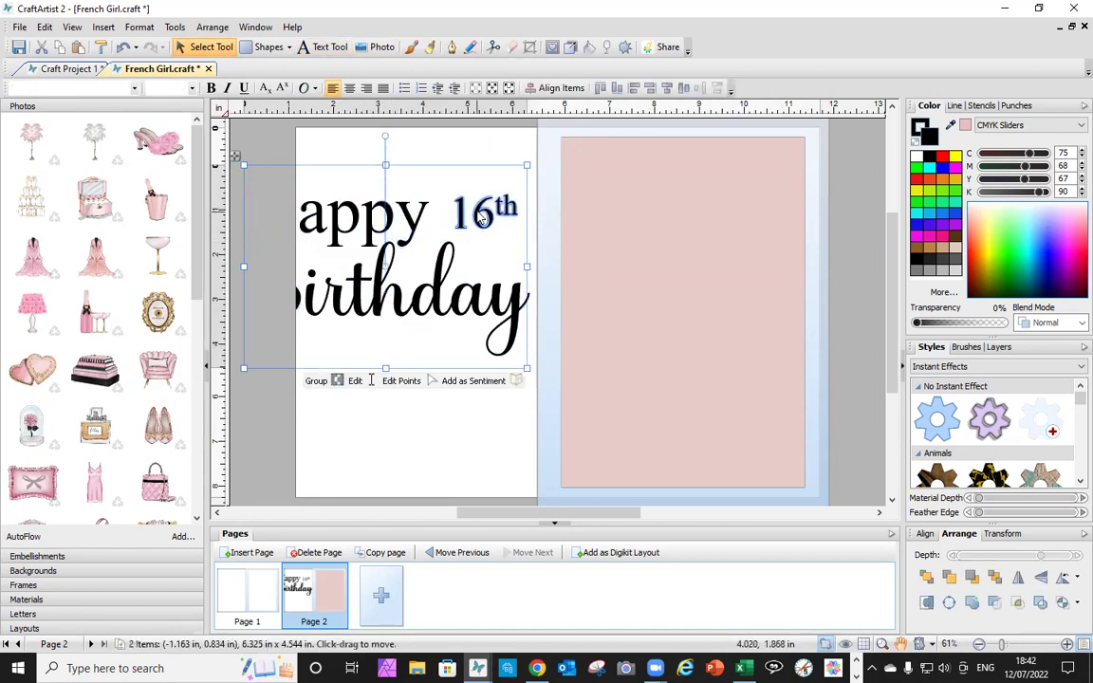
left_click(445, 199, "shift")
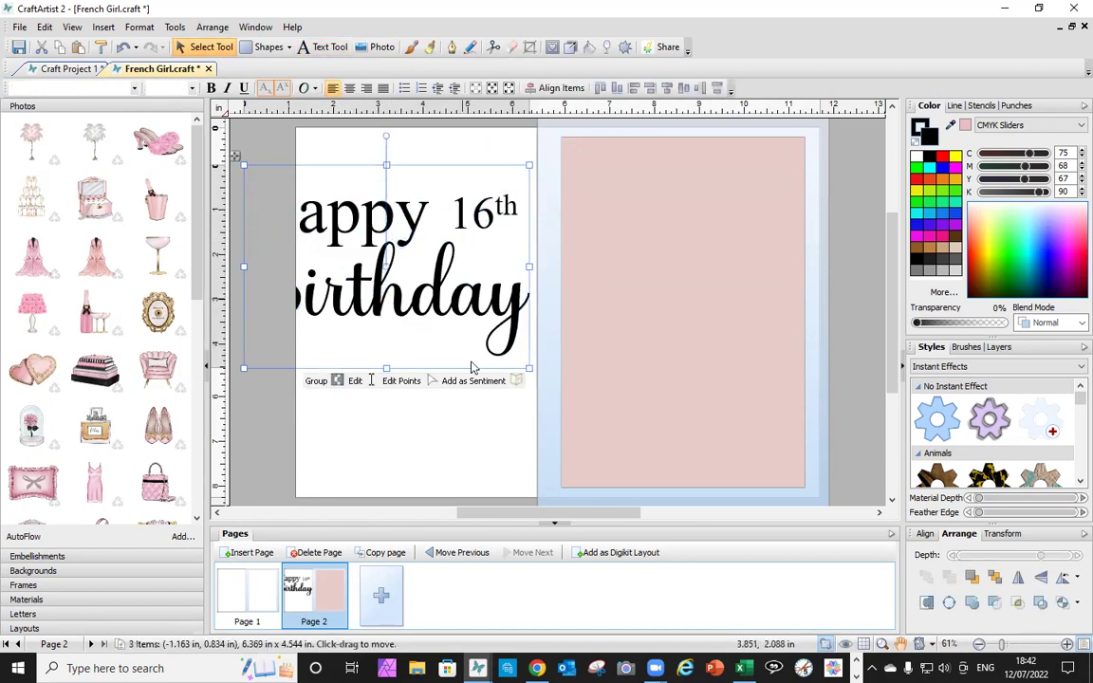
left_click(316, 381)
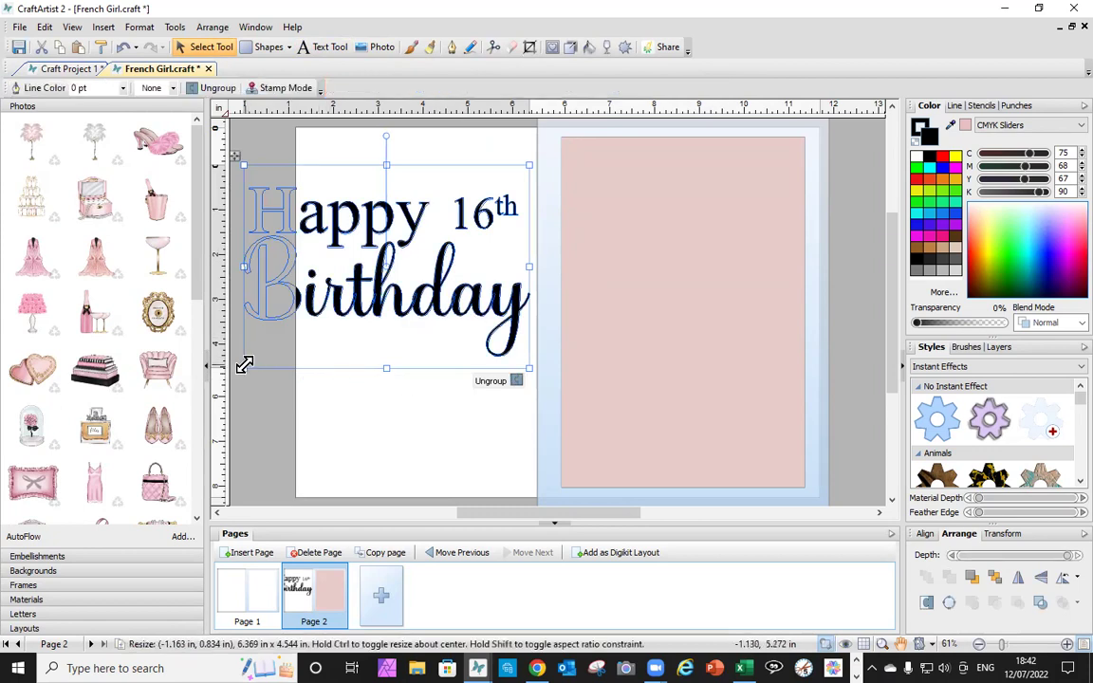
left_click_drag(244, 368, 353, 281)
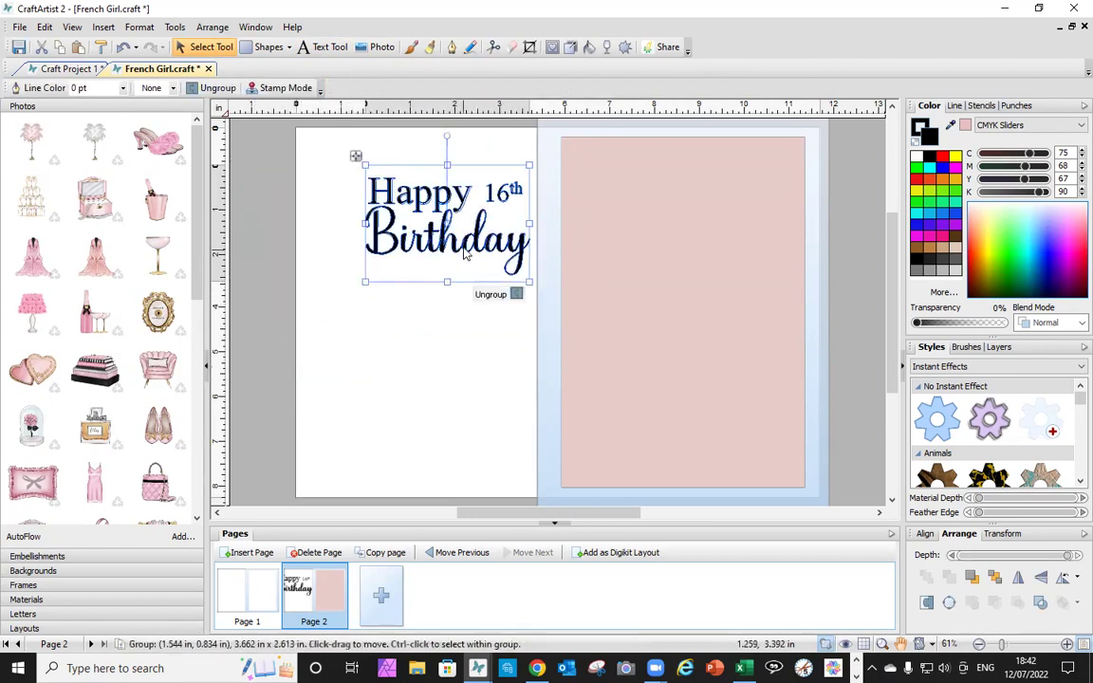
left_click_drag(465, 254, 419, 249)
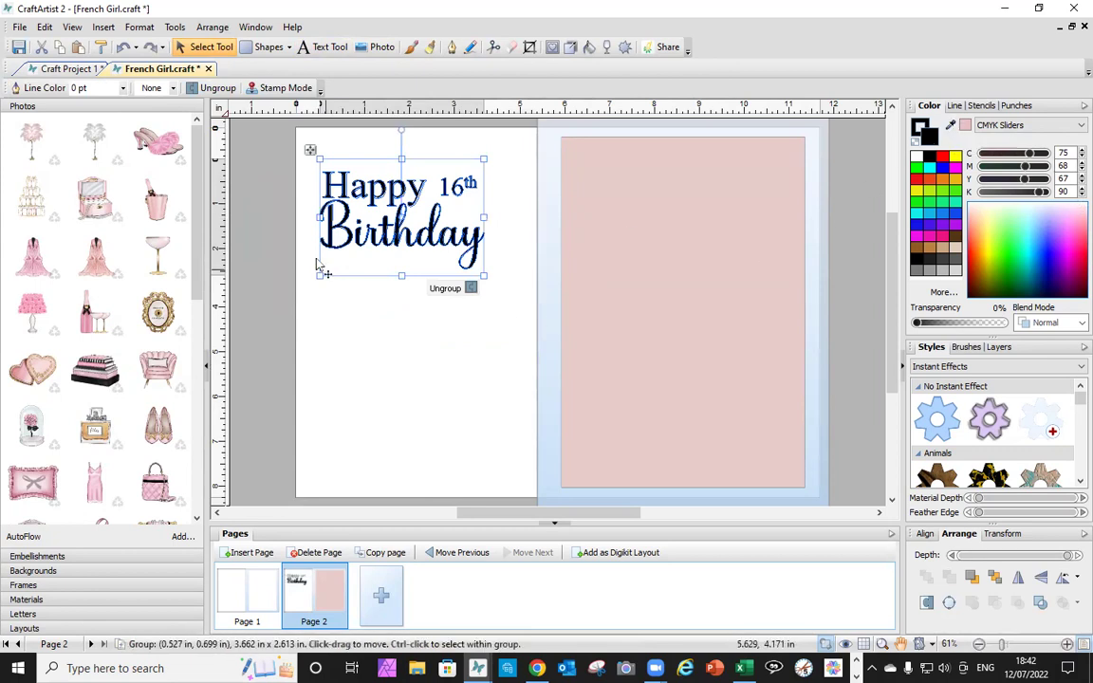
Step: Place the champagne glass image below the greeting and sample its pale pink with the colour picker
left_click_drag(157, 255, 434, 373)
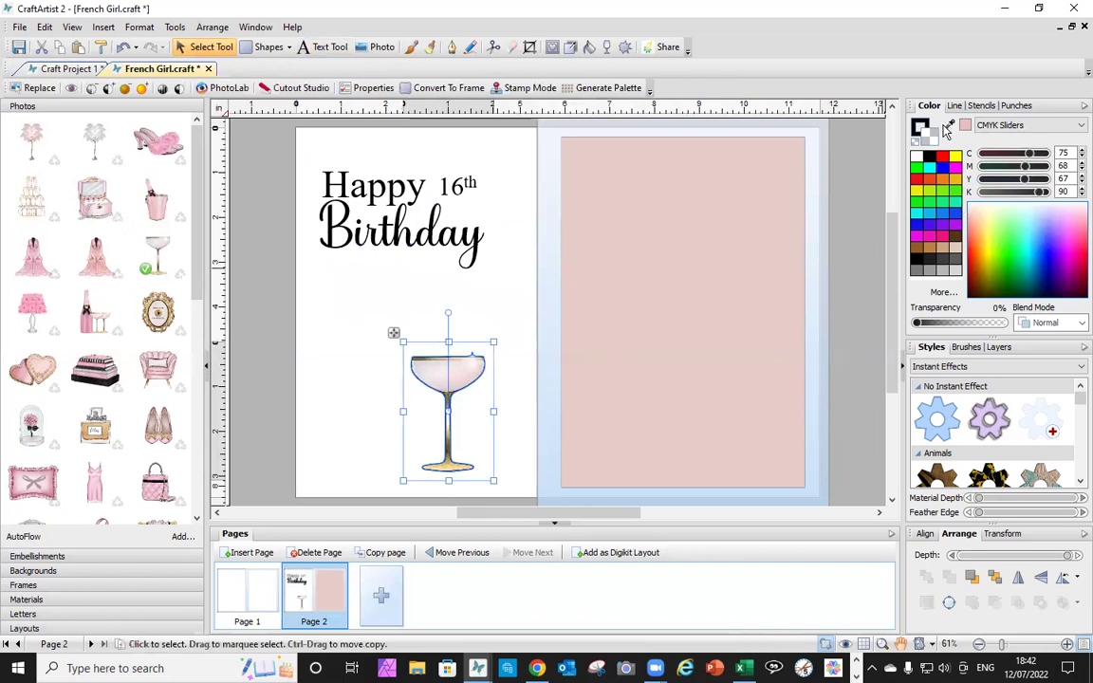
left_click_drag(946, 133, 453, 365)
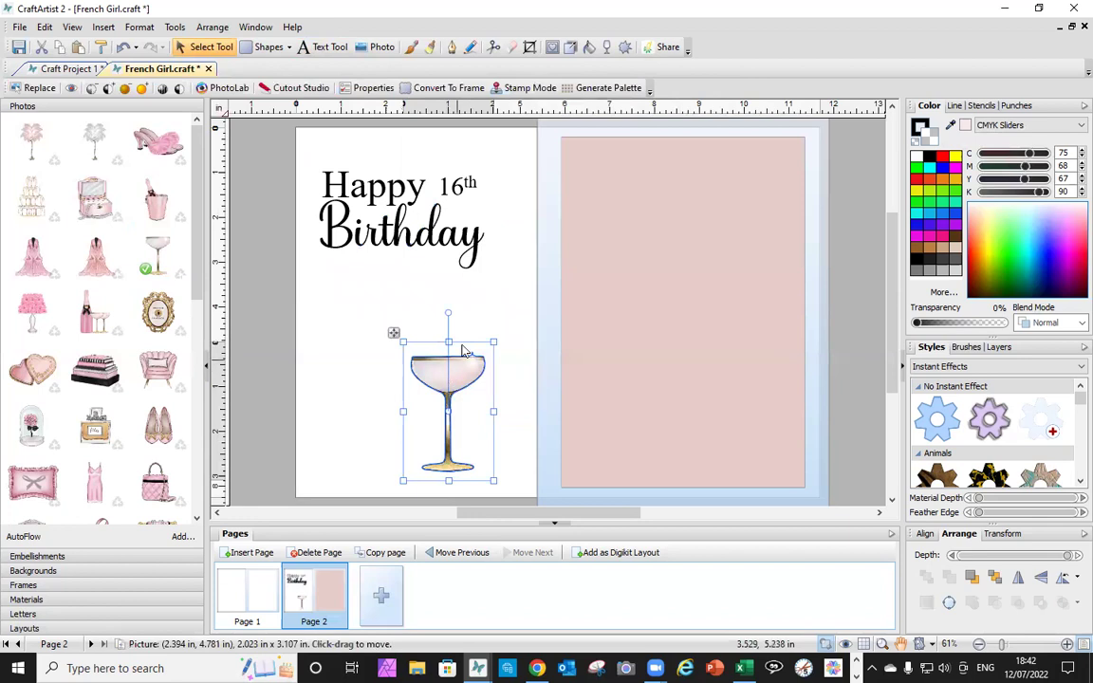
Step: Fill the grouped greeting with the sampled pale pink and delete the champagne glass image
left_click(411, 215)
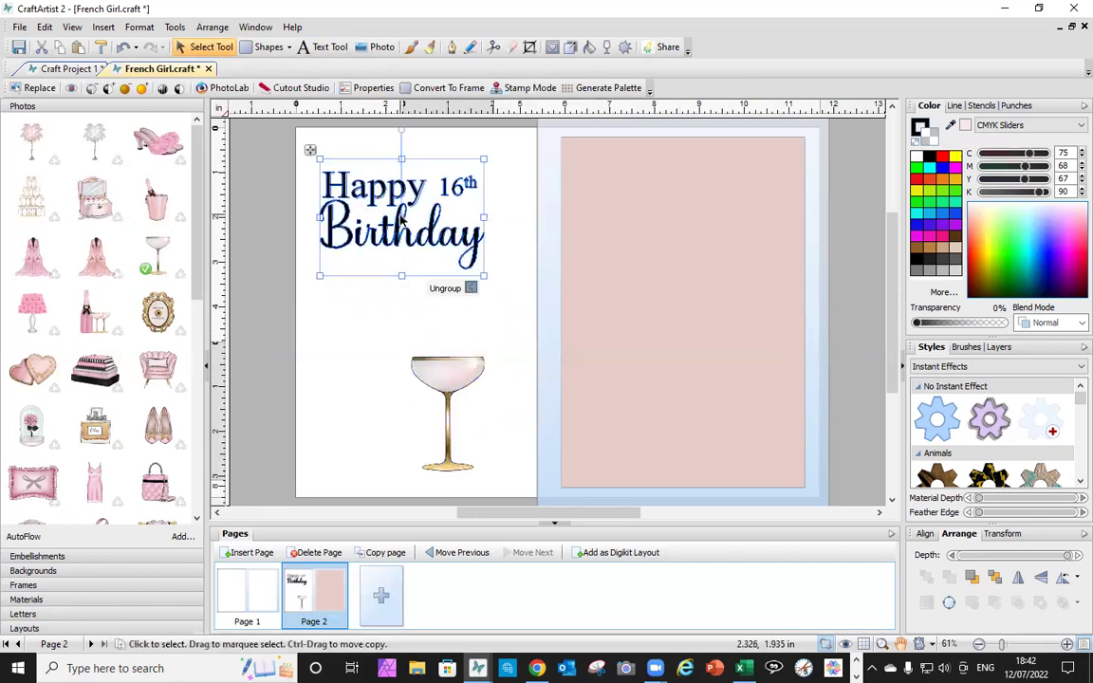
left_click(962, 129)
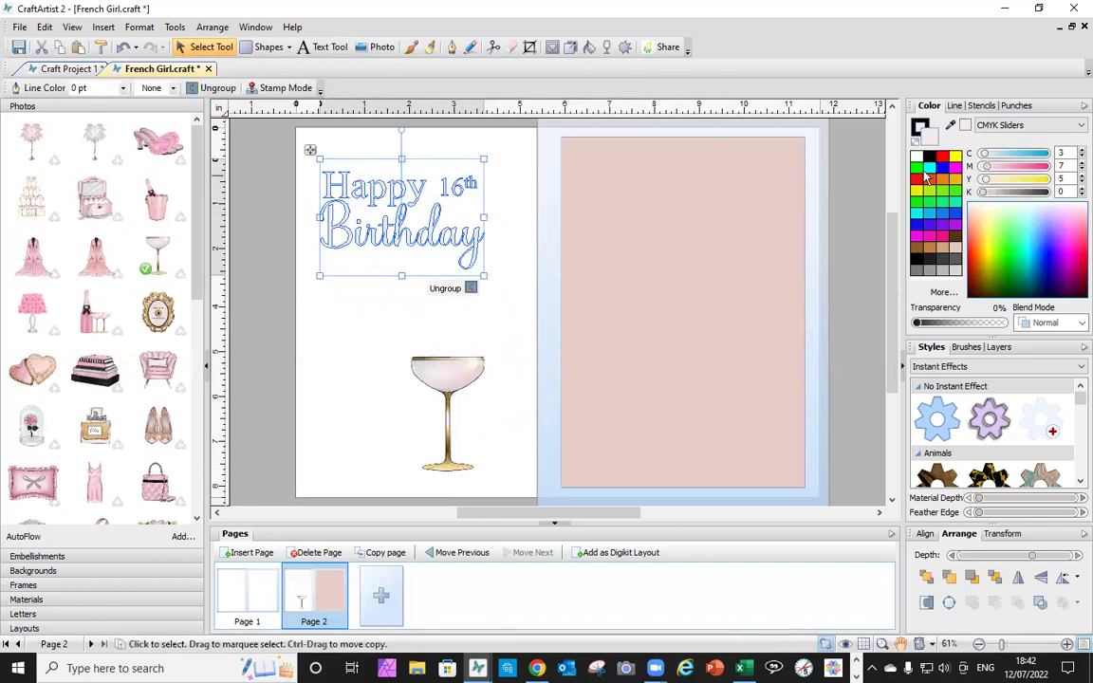
left_click(458, 401)
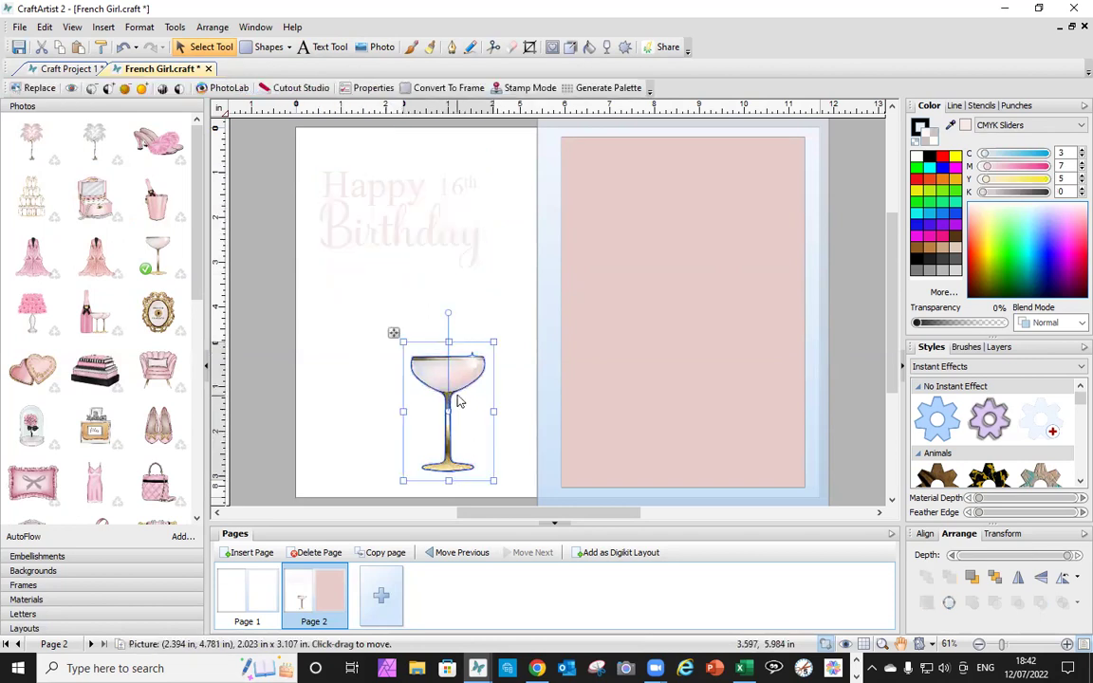
key("Delete")
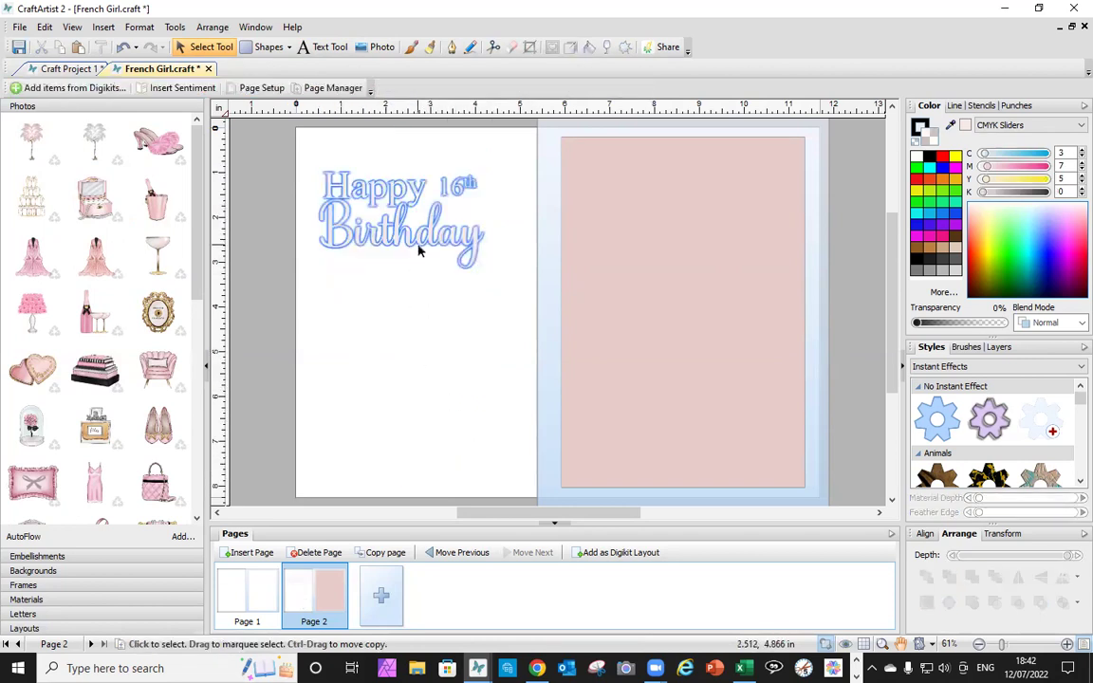
Step: Try the greeting group on the pink rectangle and return it to the white half of the page
left_click(418, 244)
left_click_drag(418, 244, 667, 220)
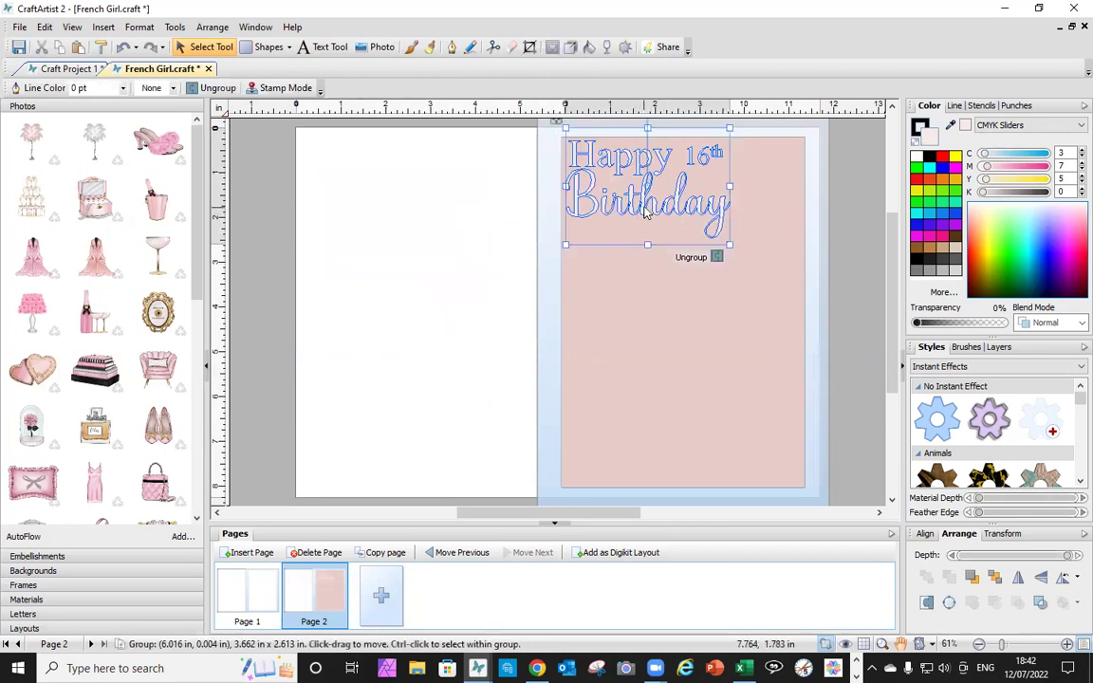
left_click_drag(644, 213, 420, 231)
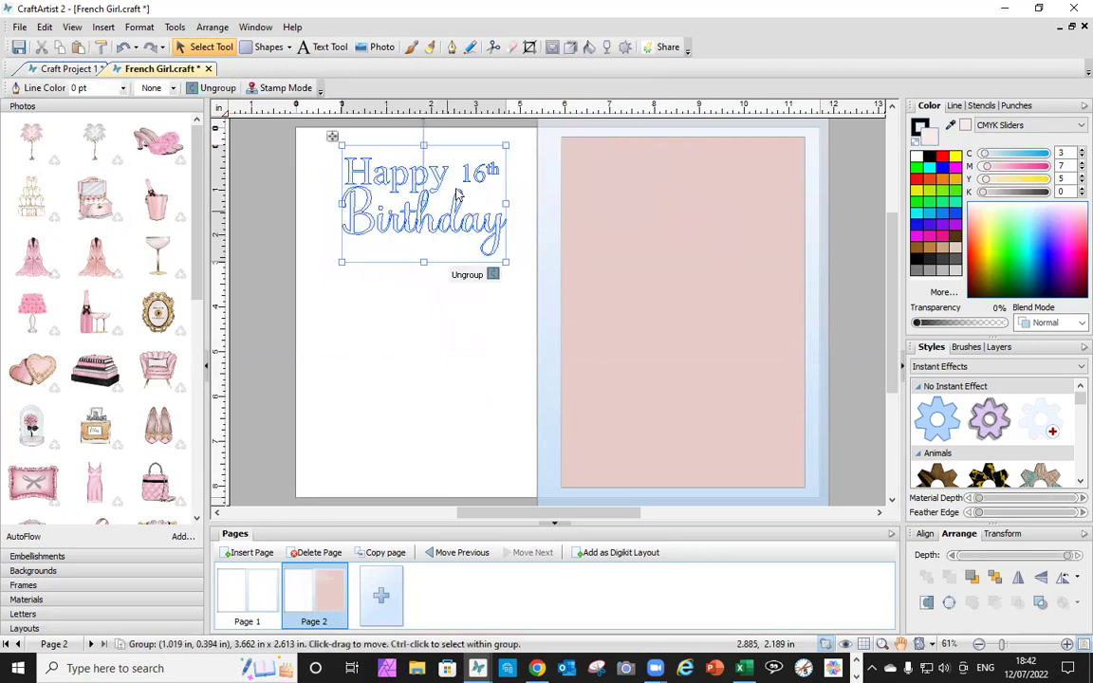
Step: Stamp eight copies of the grouped greeting in staggered rows across the pink rectangle, letting some run over its edges
left_click(306, 87)
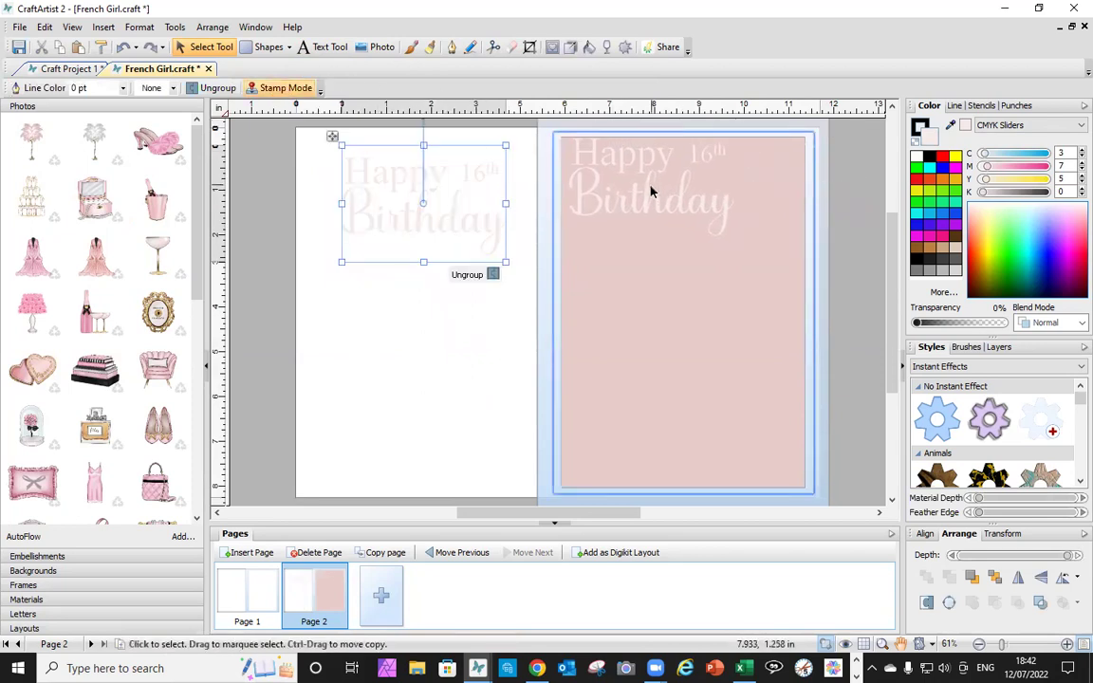
left_click(650, 193)
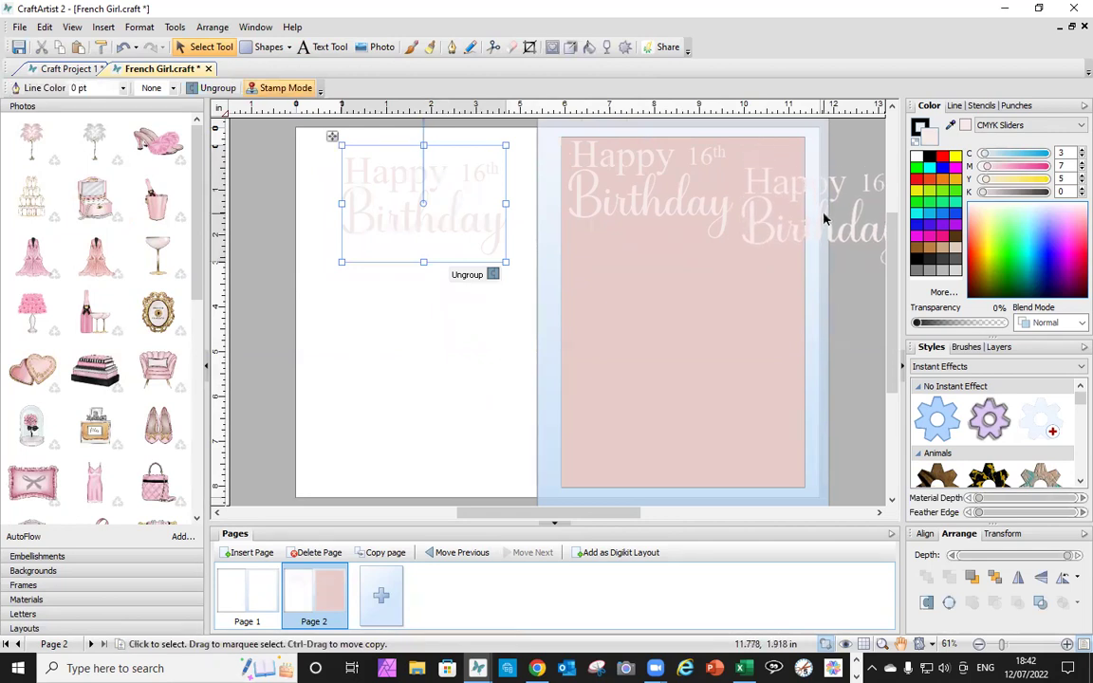
left_click(824, 220)
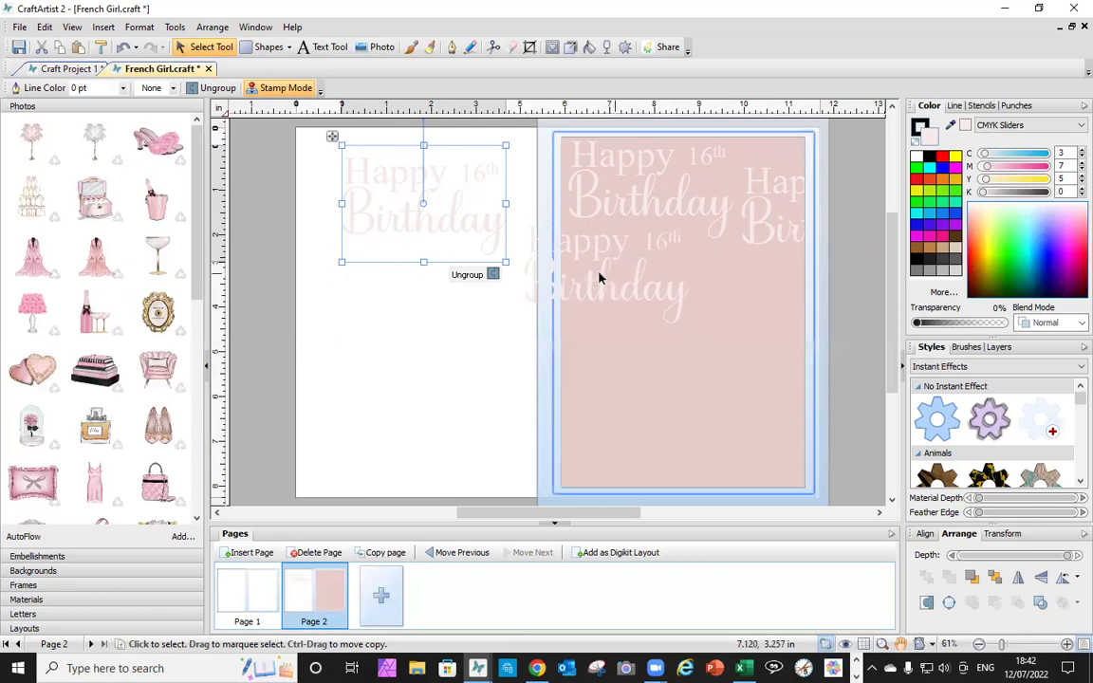
left_click(596, 275)
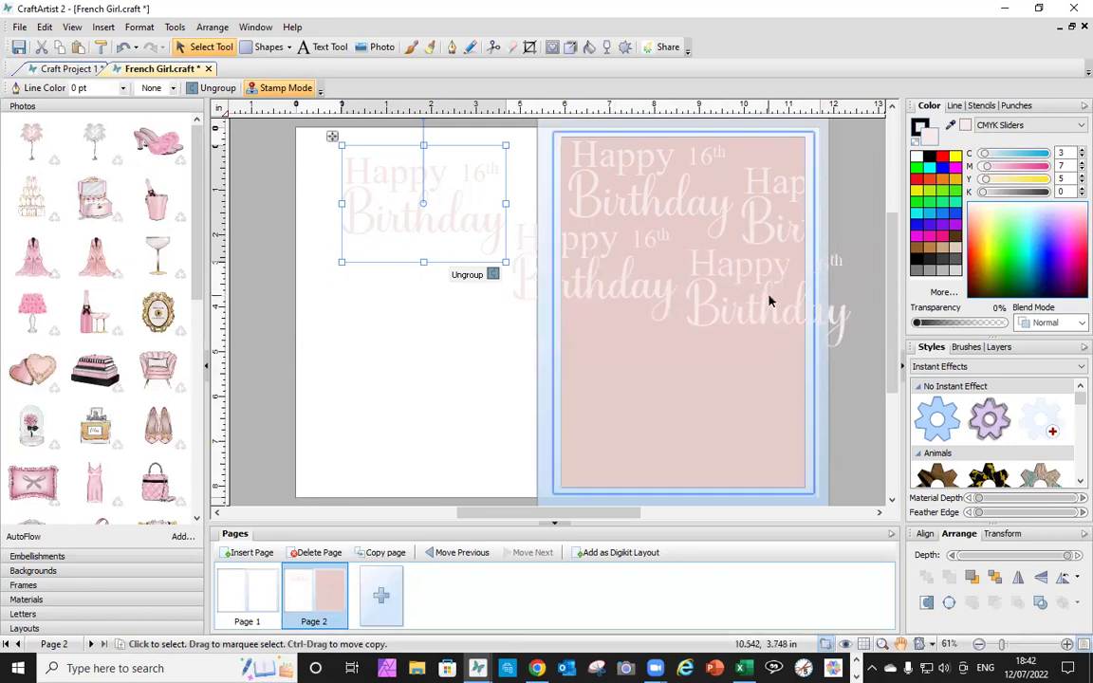
left_click(770, 301)
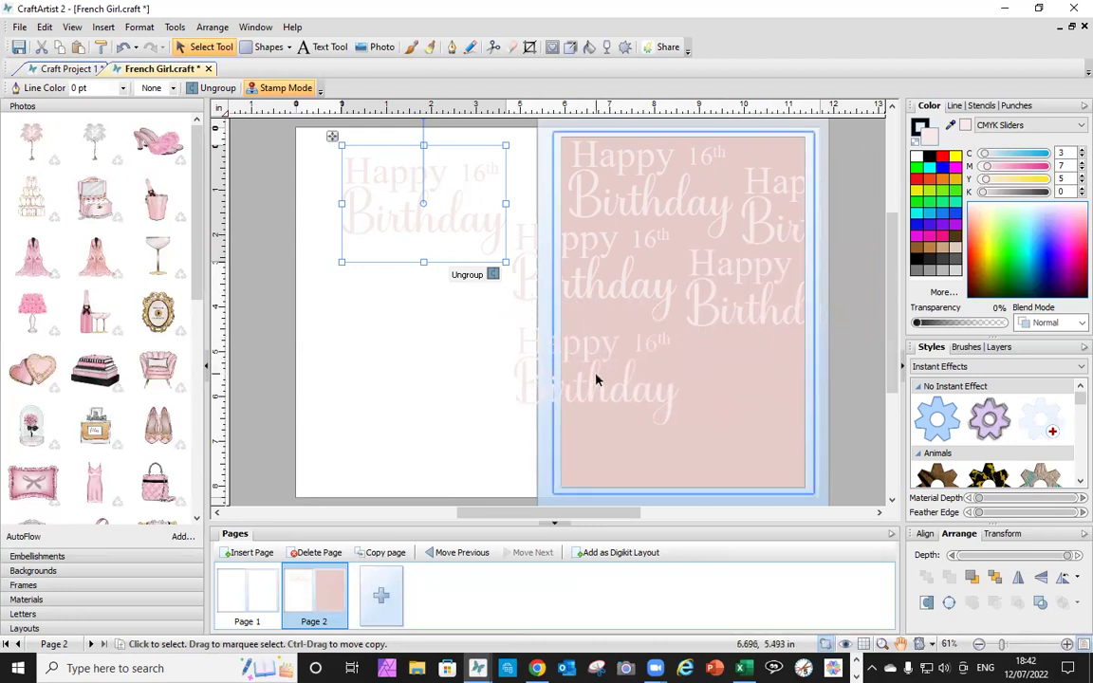
left_click(603, 376)
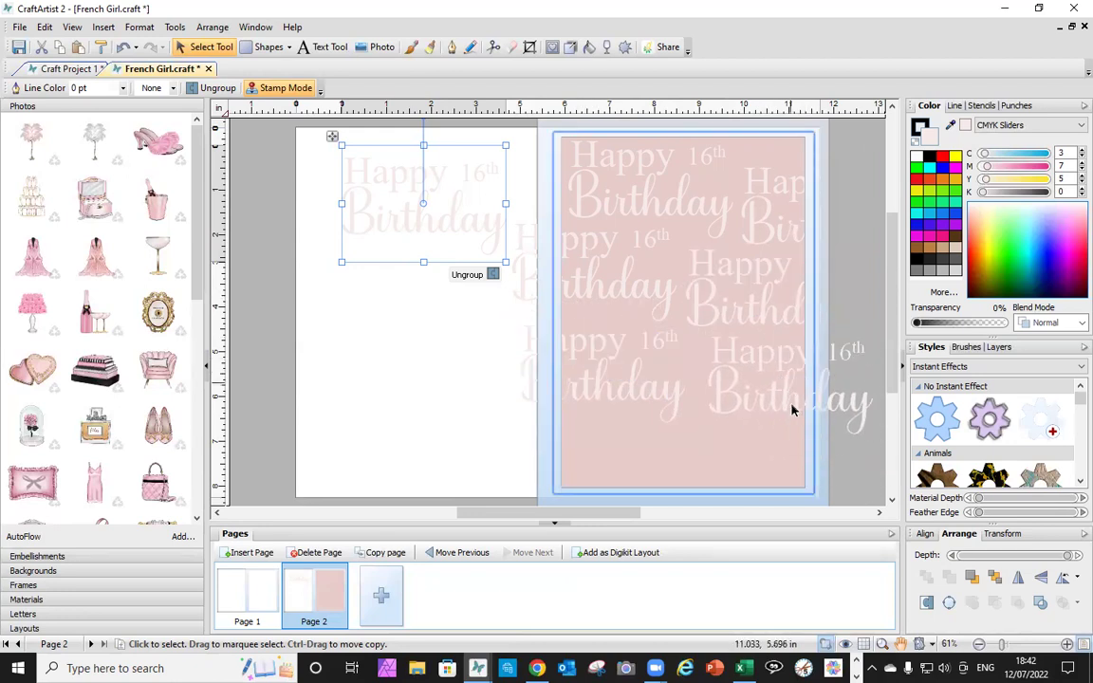
left_click(784, 380)
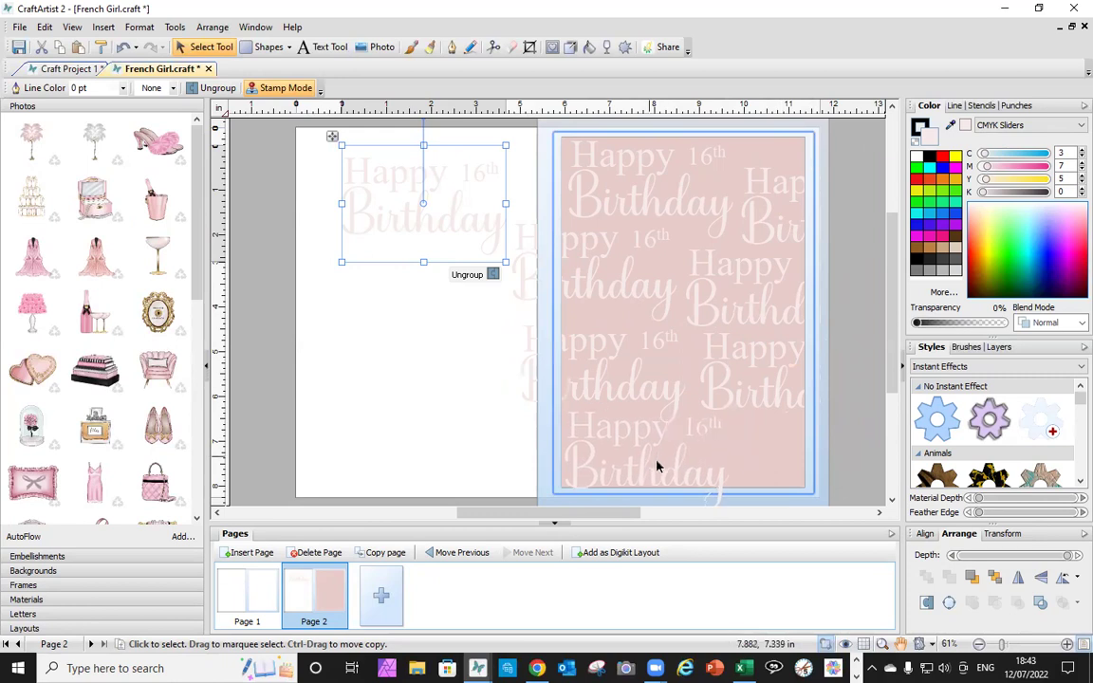
left_click(654, 465)
left_click(835, 464)
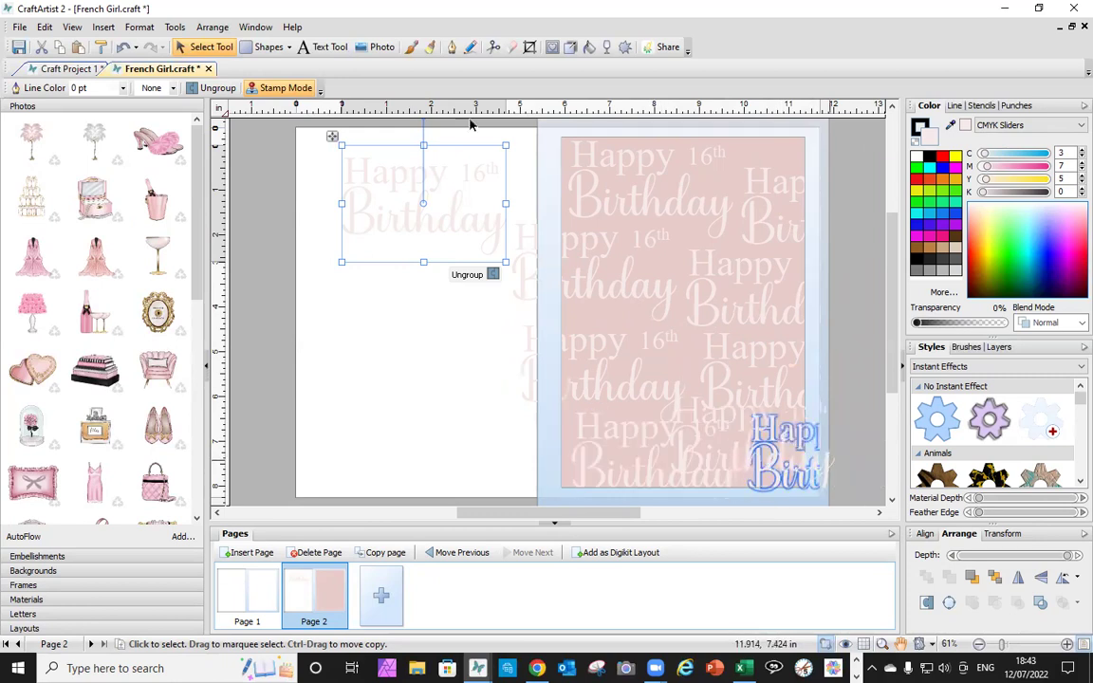
left_click(207, 46)
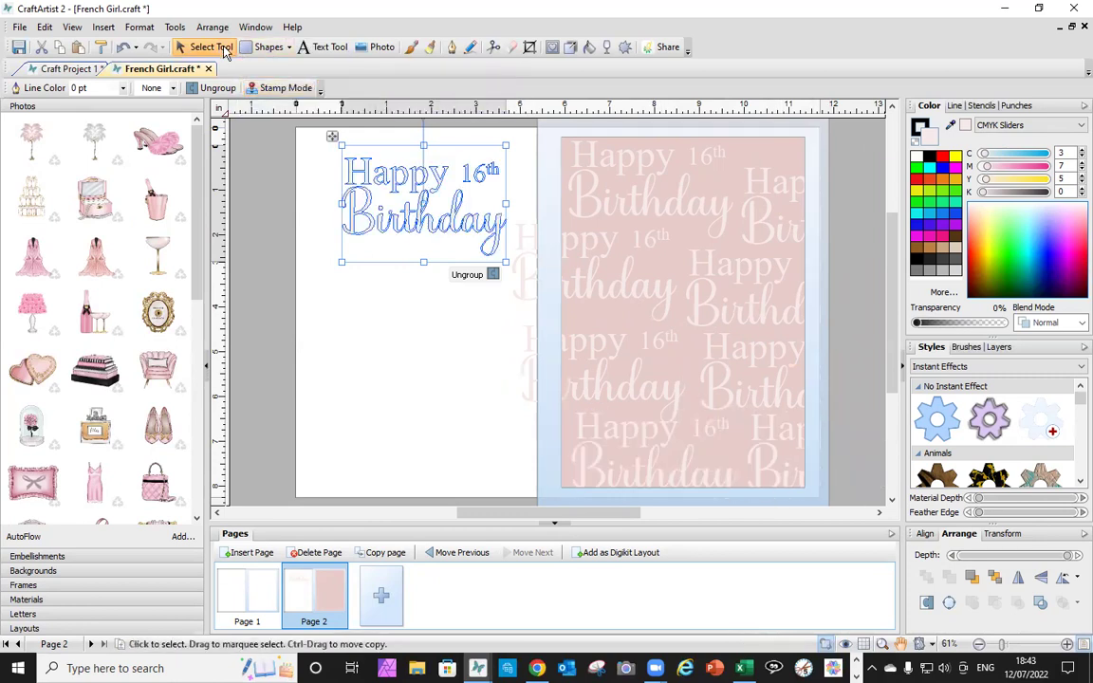
Step: Slightly enlarge the first stamped greeting, shrink its right-hand neighbour, and shift the second-row right greeting up beneath them
left_click(612, 207)
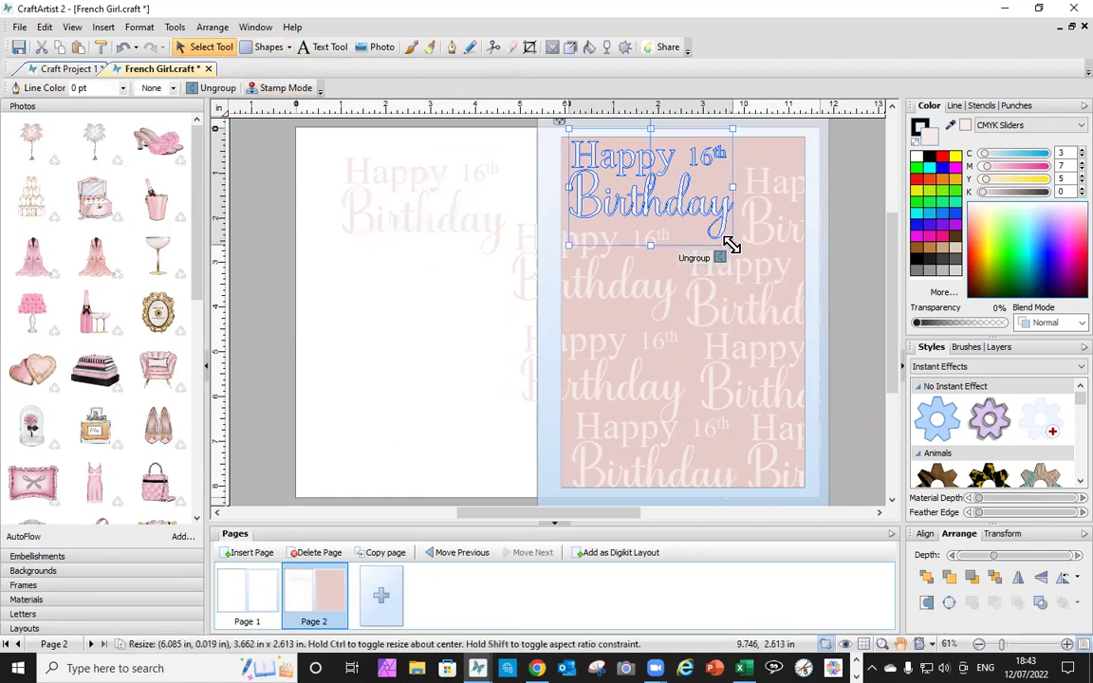
mouse_move(728, 243)
left_mouse_down()
mouse_move(700, 224)
mouse_move(741, 251)
left_mouse_up()
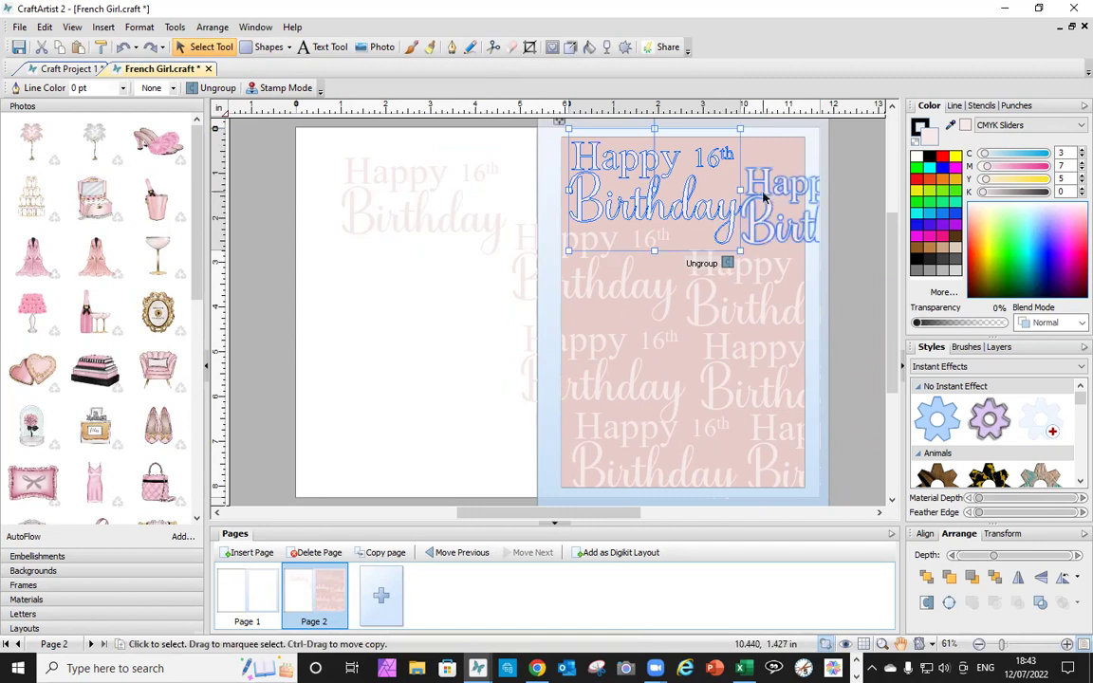
mouse_move(764, 196)
left_mouse_down()
mouse_move(749, 275)
mouse_move(806, 222)
mouse_move(761, 210)
left_mouse_up()
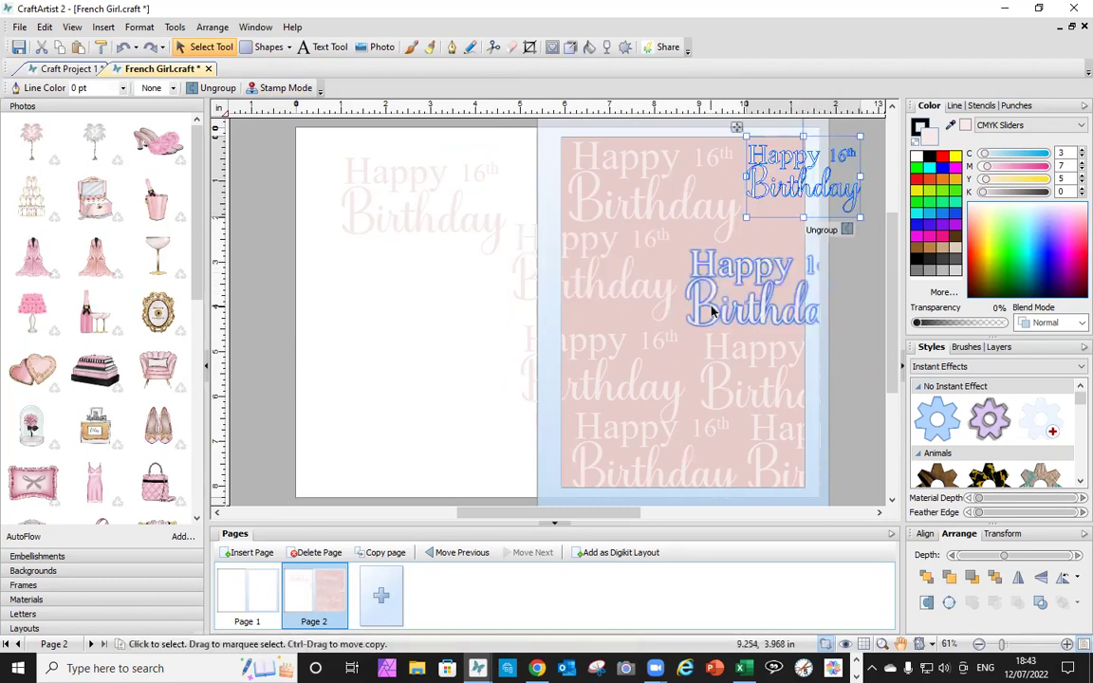
left_click_drag(712, 311, 763, 271)
key("ctrl+z")
left_click_drag(696, 295, 795, 364)
Step: Shrink the second-row left greeting to about 2.7 by 2 in inside the rectangle and place a full-size greeting in the row below it
left_click_drag(618, 353, 637, 256)
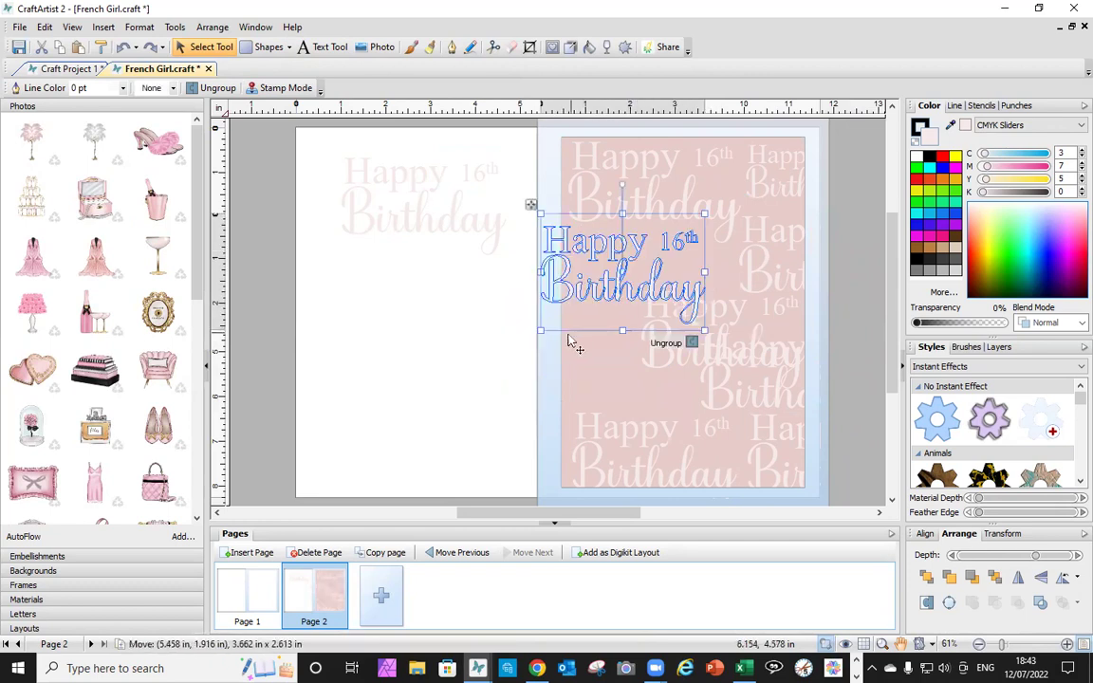
left_click_drag(538, 328, 585, 315)
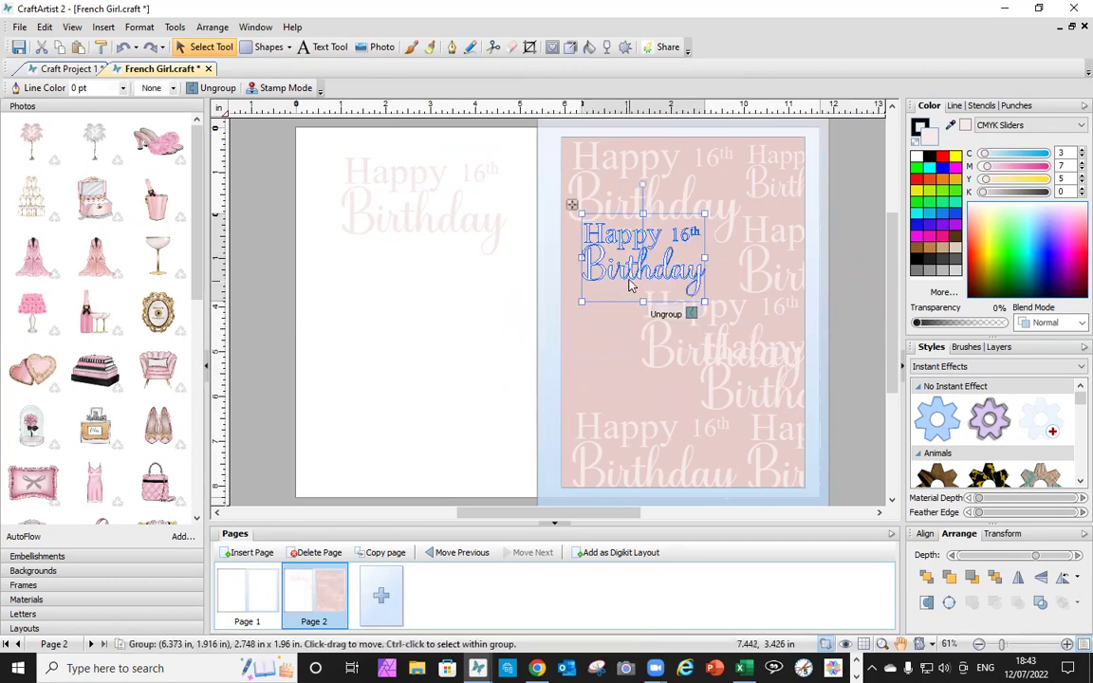
mouse_move(636, 275)
left_mouse_down()
mouse_move(653, 290)
mouse_move(645, 282)
left_mouse_up()
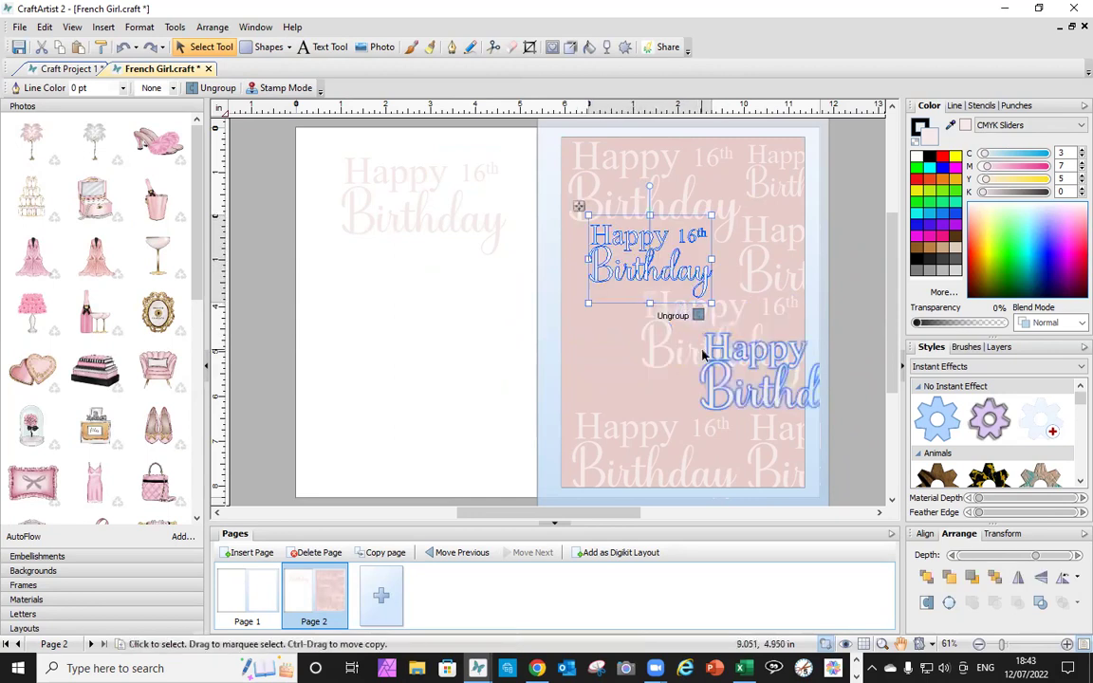
left_click_drag(703, 355, 630, 365)
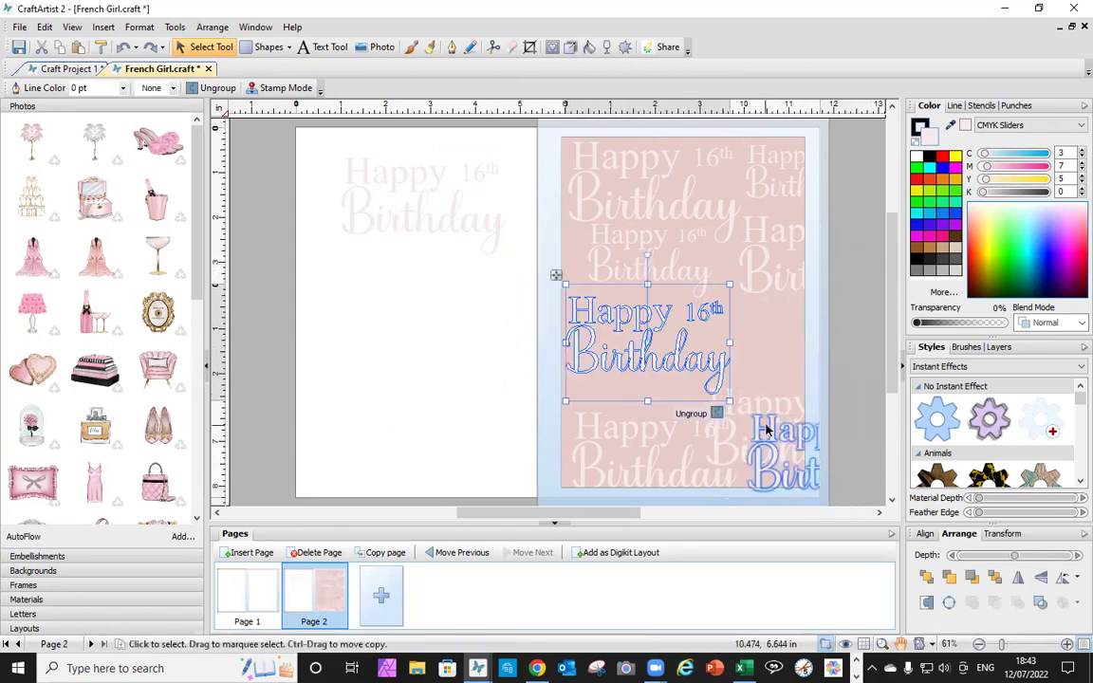
Step: Move the bottom-right greeting up into the gap at the rectangle's right edge and shrink it to fit there
left_click(764, 415)
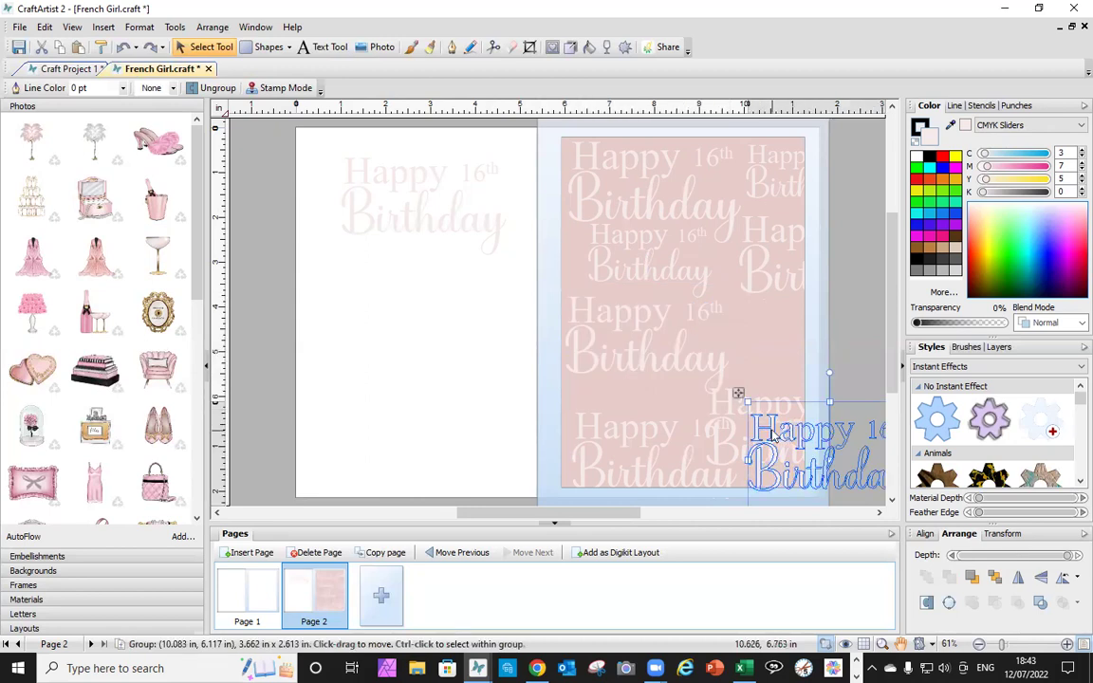
left_click_drag(771, 436, 762, 325)
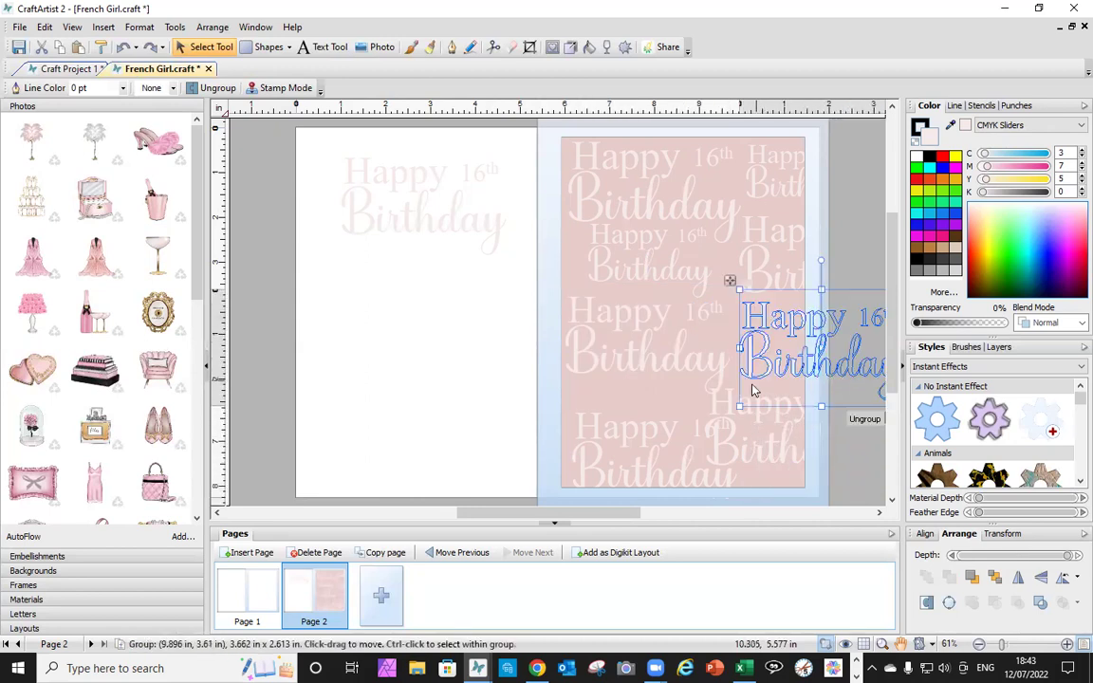
left_click_drag(739, 406, 825, 364)
left_click_drag(853, 317, 756, 347)
Step: Shrink the lower right greeting and move it to the rectangle's left edge, with the large bottom greeting shifted into the lower right corner
left_click(623, 446)
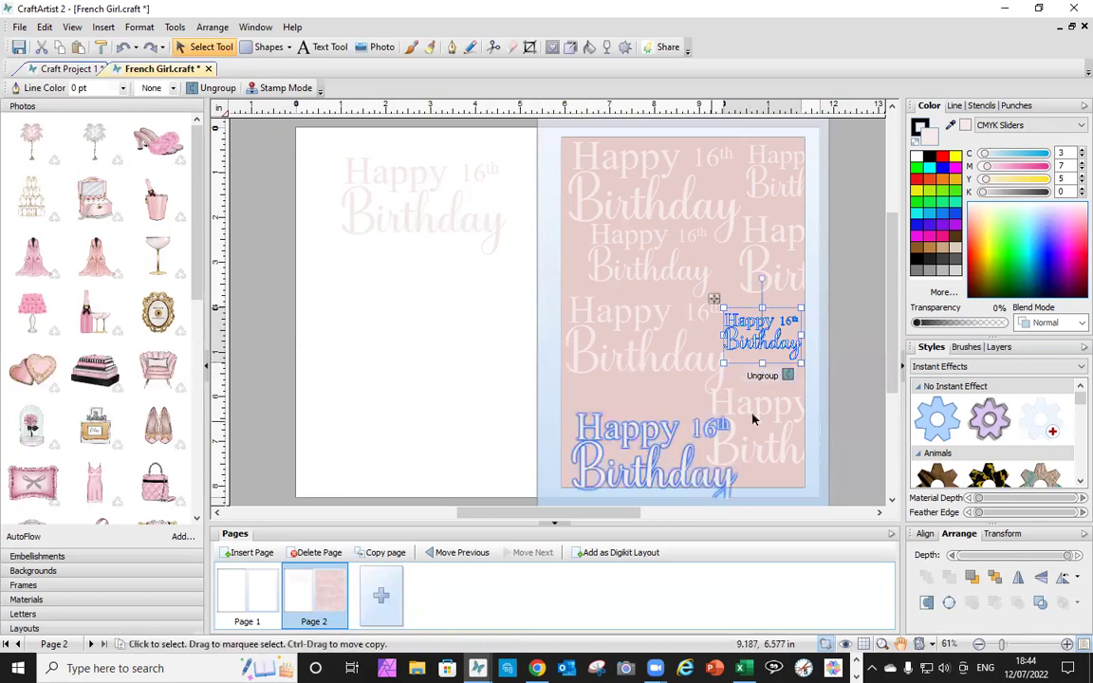
left_click_drag(623, 446, 792, 444)
left_click(641, 450)
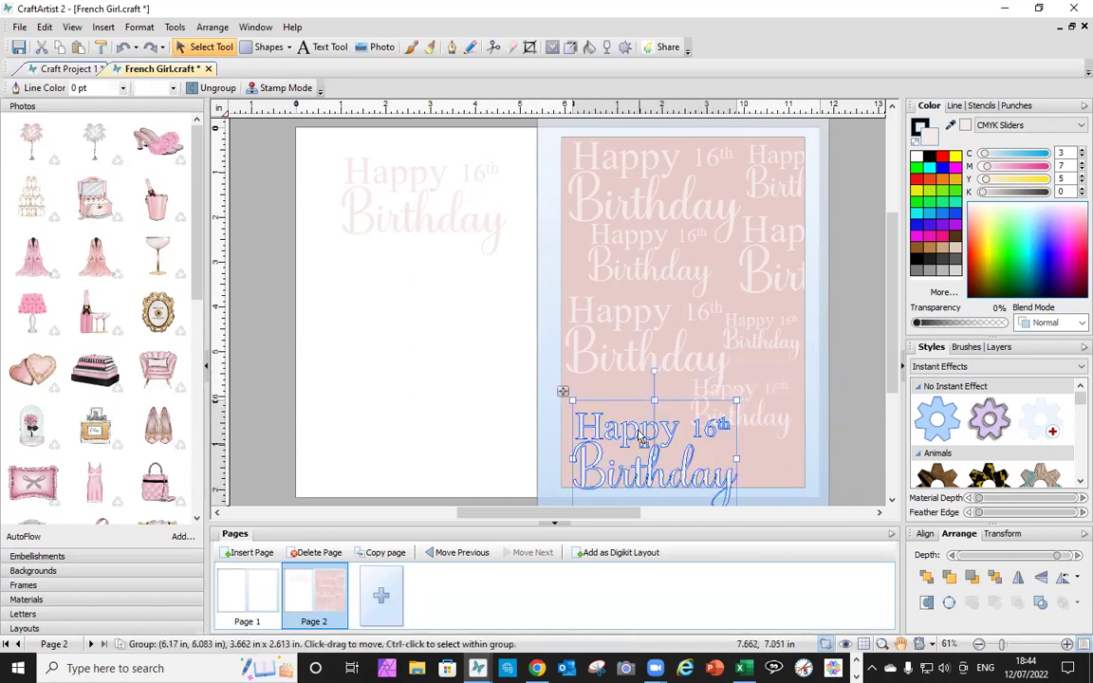
left_click_drag(641, 449, 707, 464)
left_click(733, 419)
left_click_drag(733, 418, 589, 419)
left_click_drag(695, 455, 700, 415)
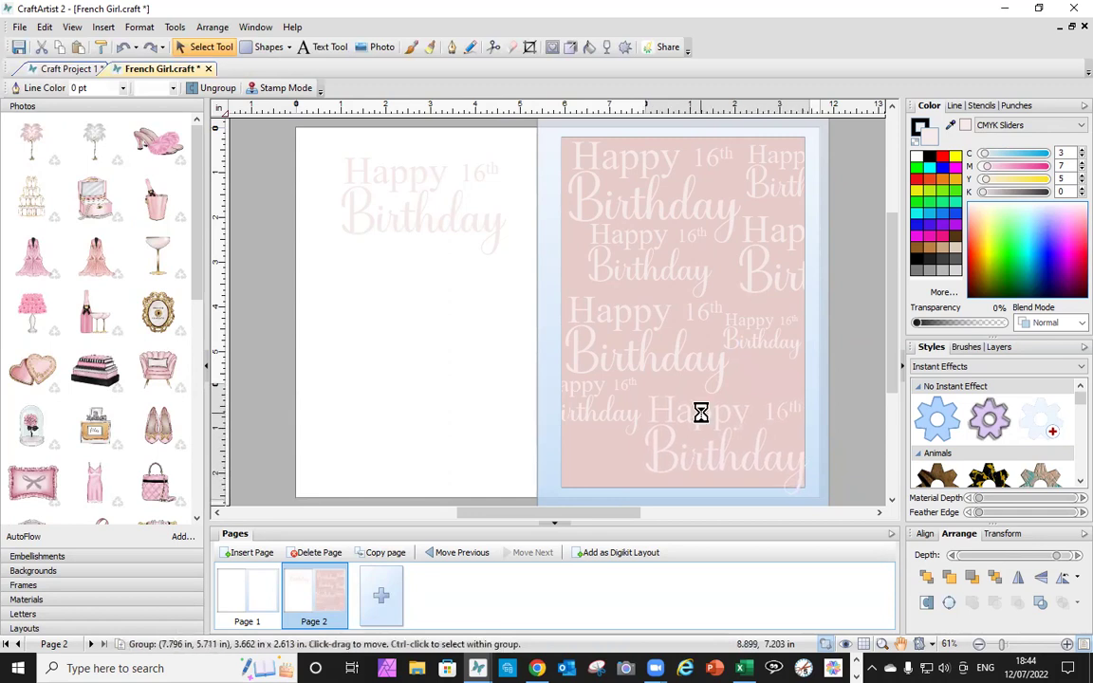
Step: Delete the original greeting group from the white half of the page
left_click(433, 372)
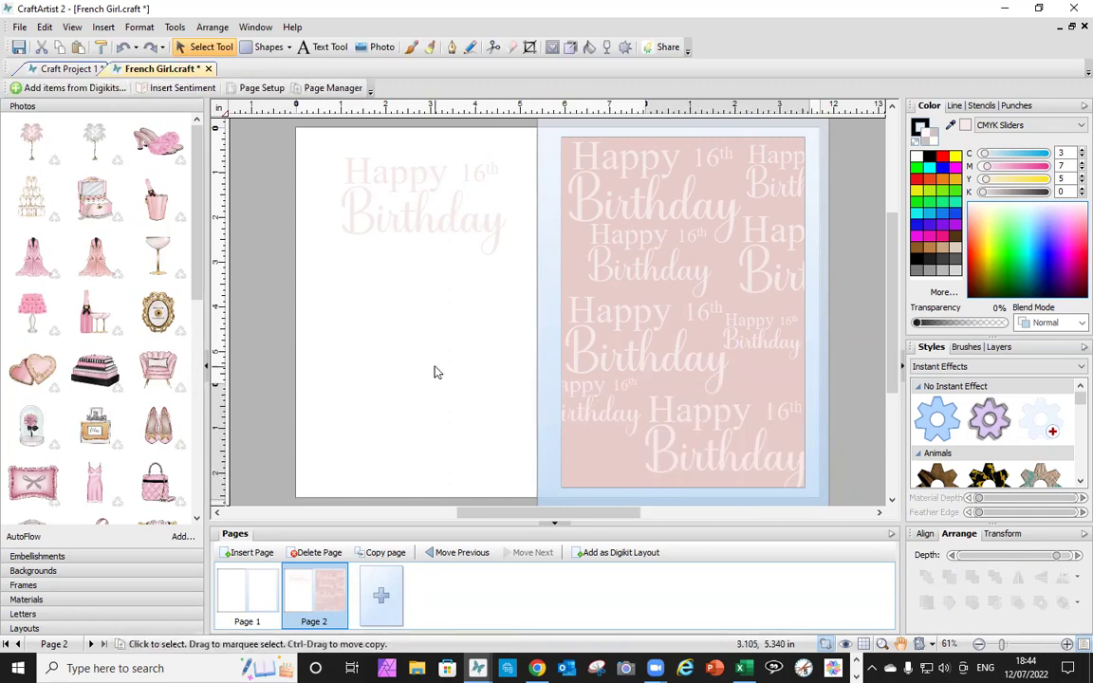
left_click(424, 234)
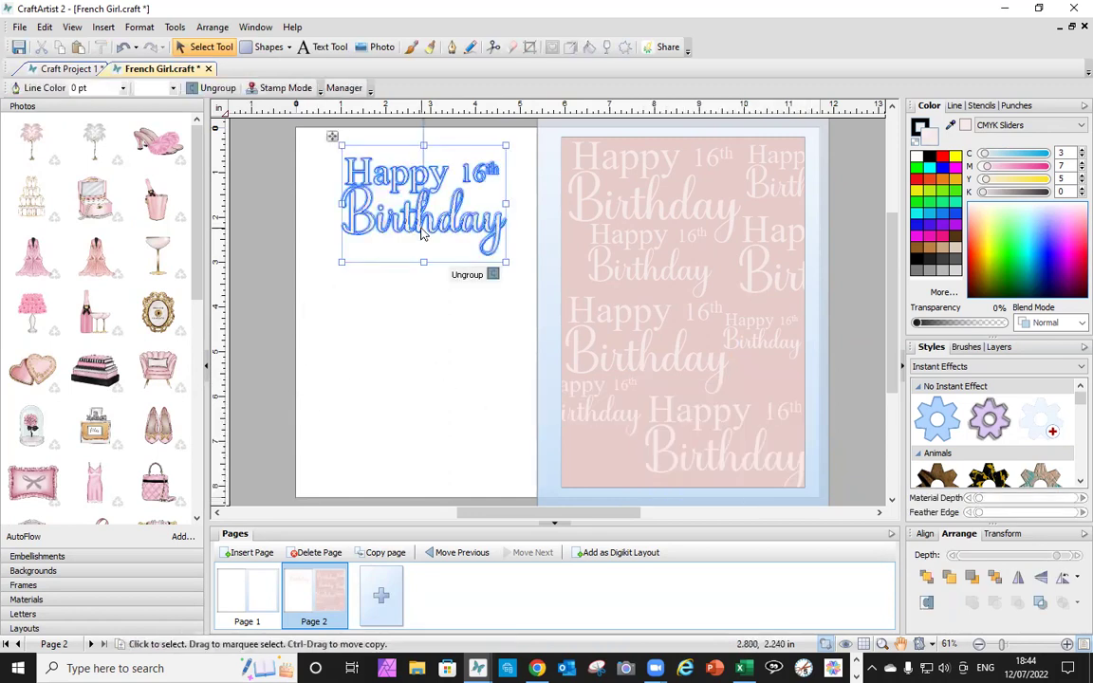
left_click(546, 395)
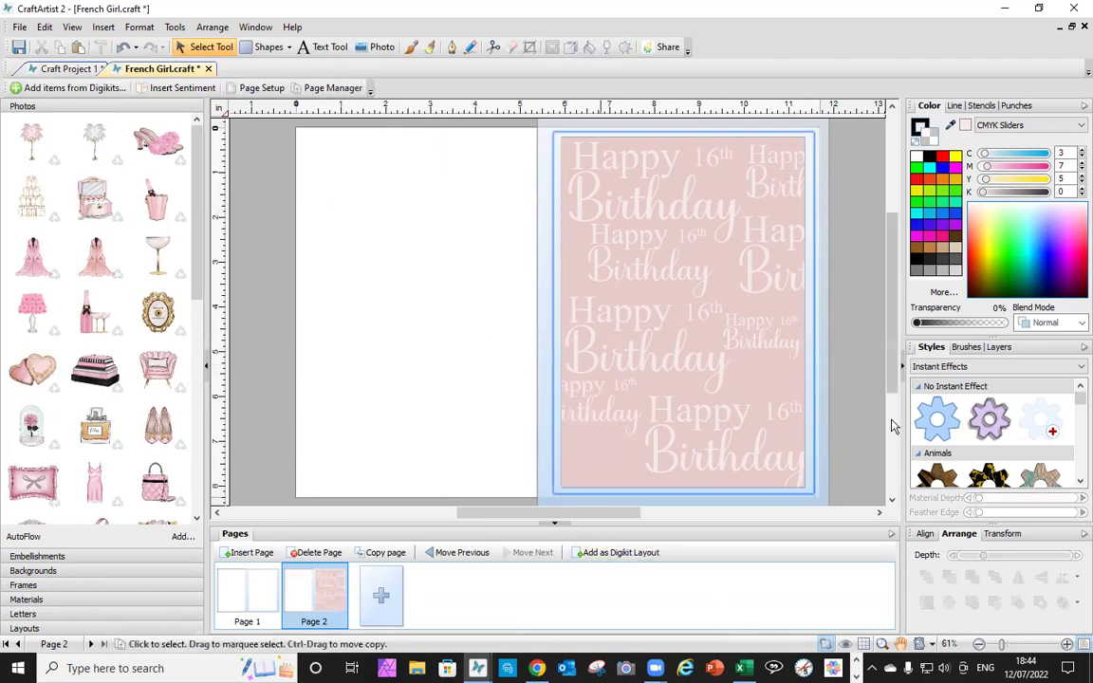
Step: Lift the card-front stencil off page 2 to leave the patterned pink panel free
scroll(891, 425, "down", 1)
left_click(822, 474)
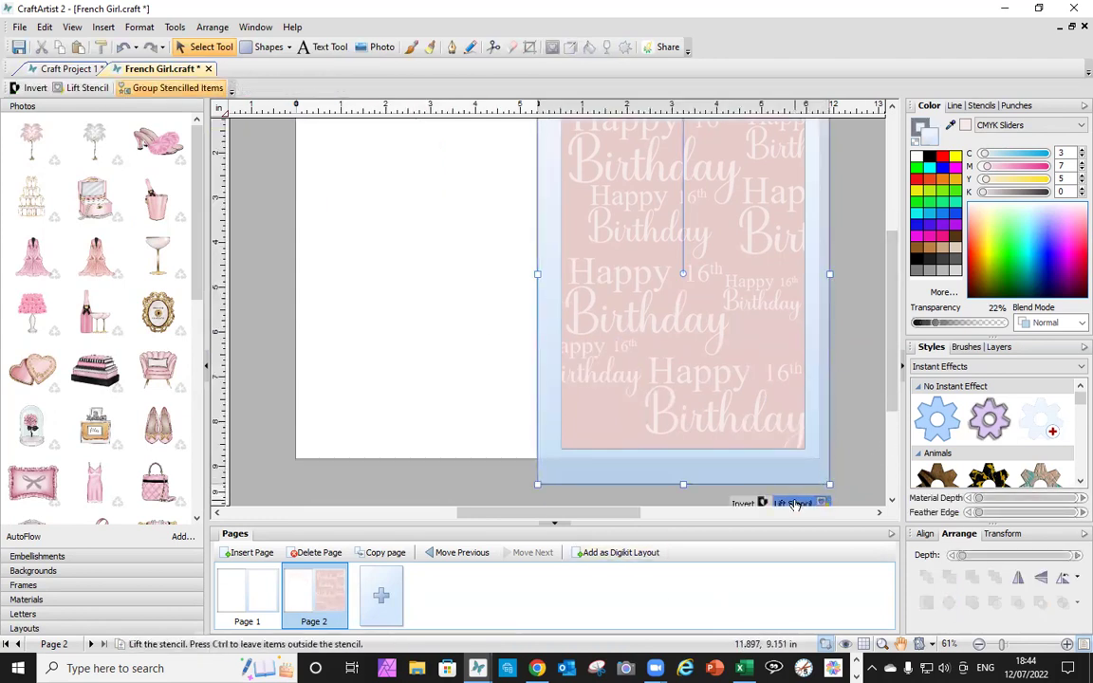
left_click(795, 505)
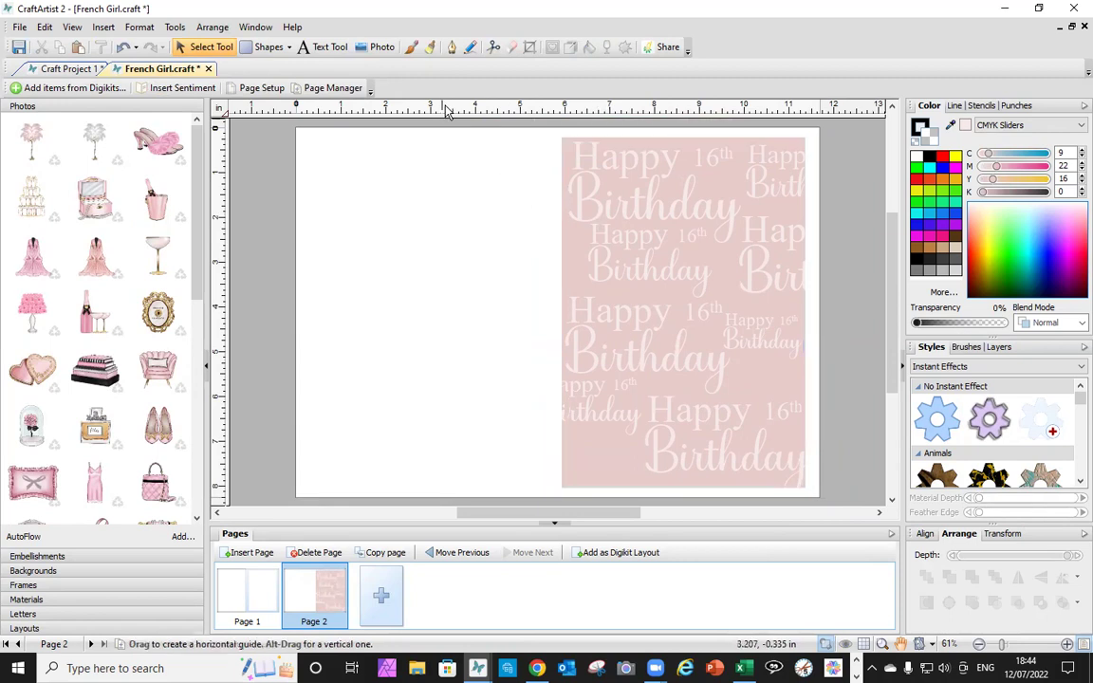
Step: Convert the patterned pink panel to a 300 dpi, 32-bit picture and enlarge it to about 5.6 by 8 in
left_click_drag(517, 126, 832, 515)
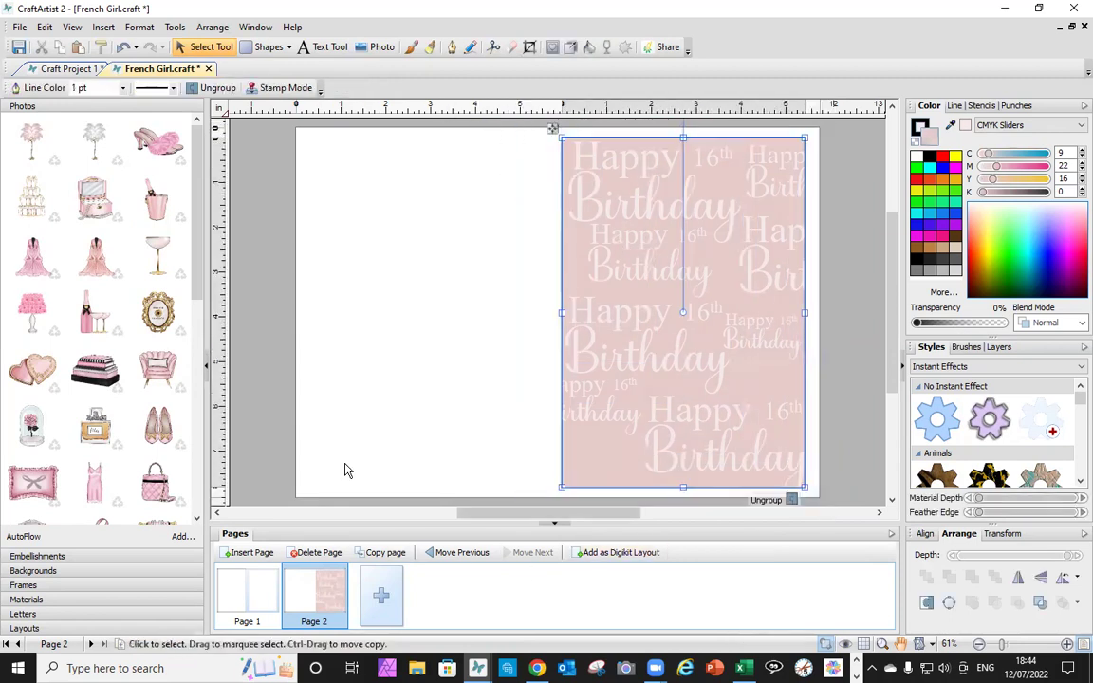
left_click(184, 28)
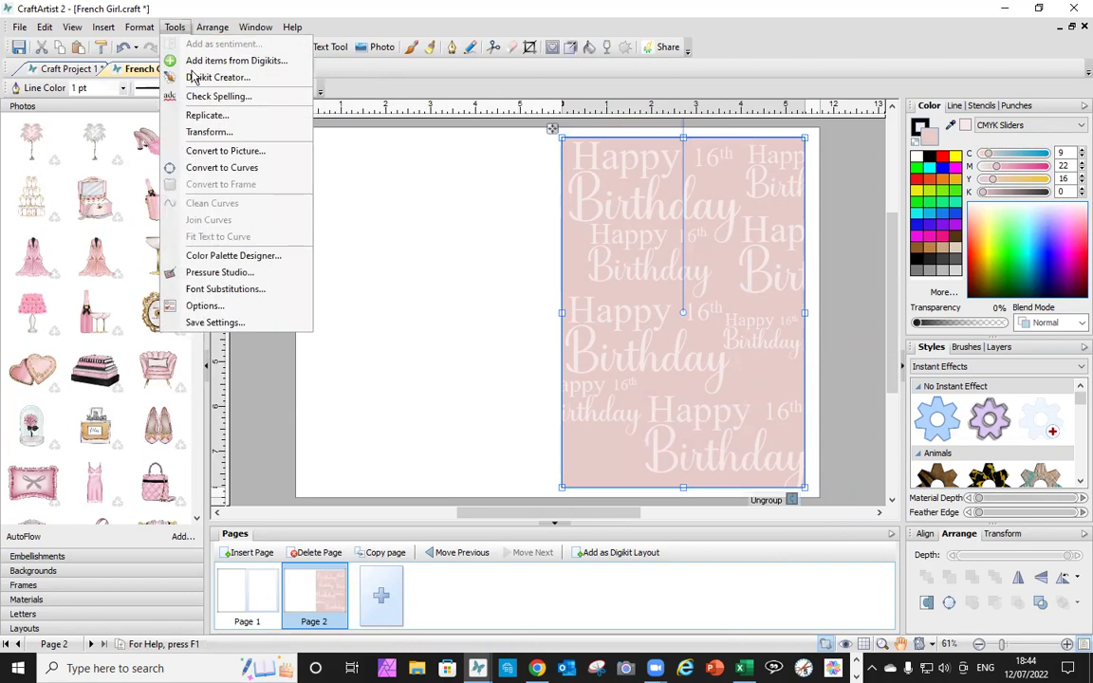
left_click(220, 152)
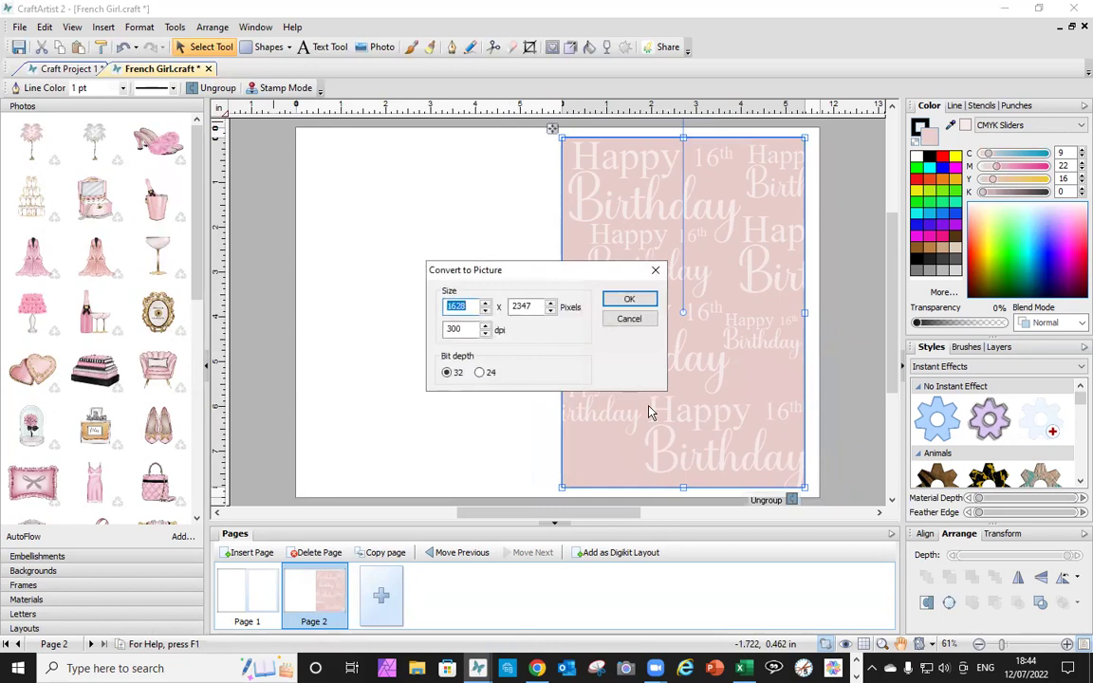
left_click(629, 299)
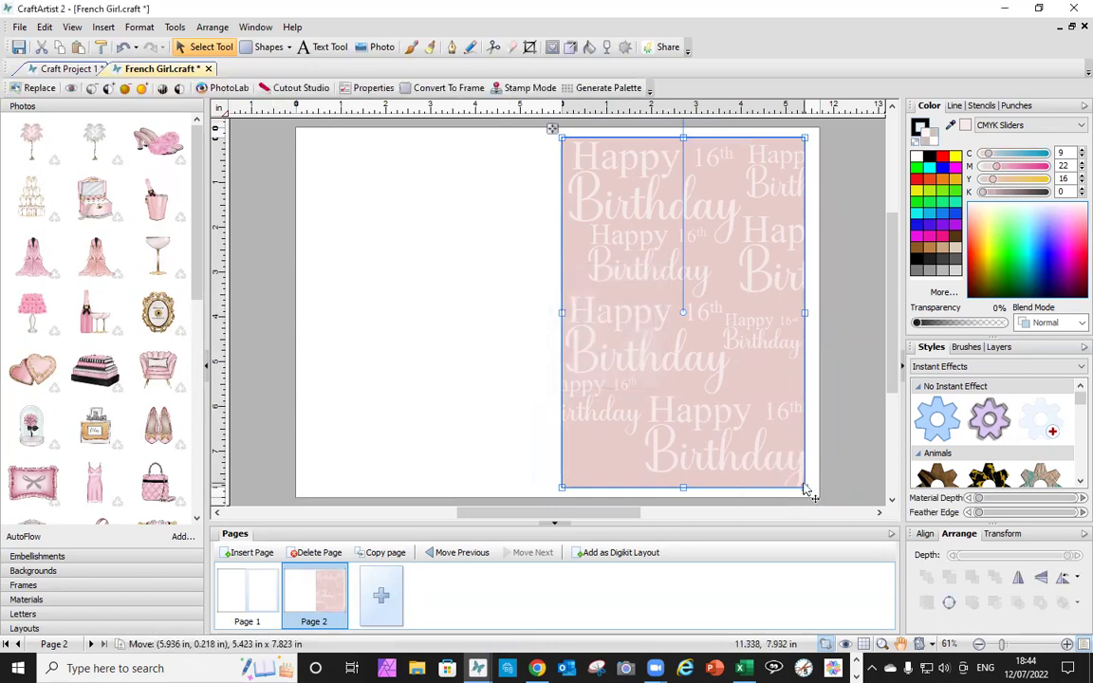
left_click_drag(804, 486, 811, 496)
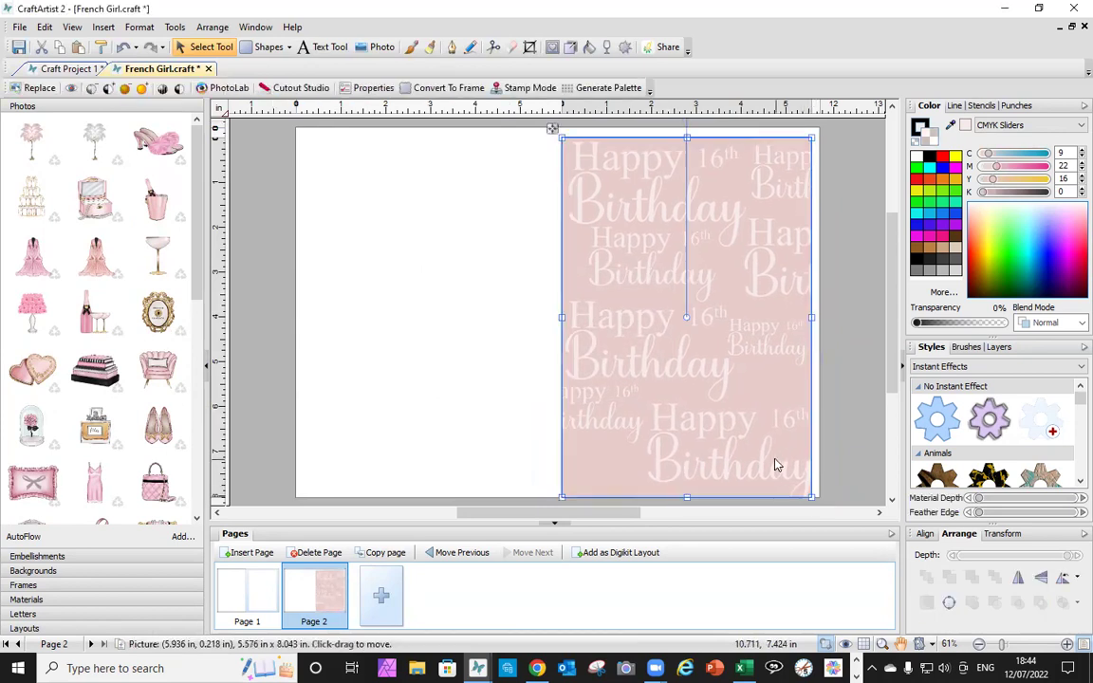
Step: Cut the patterned picture from page 2 and paste it into the card-front stencil on page 1
key("Delete")
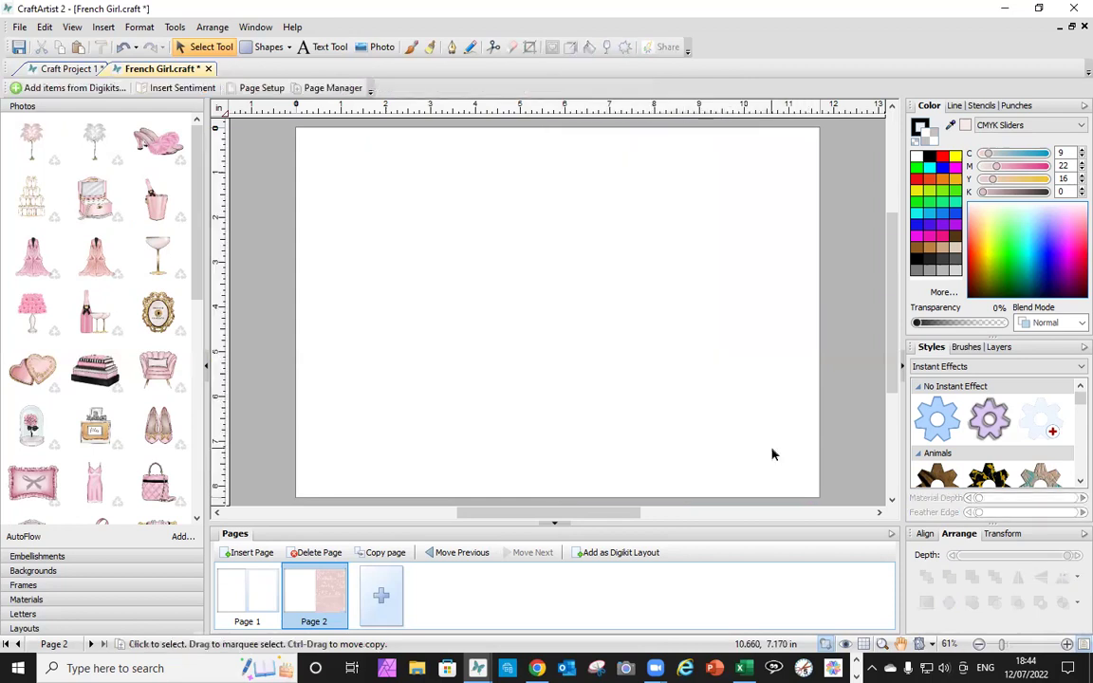
left_click(251, 592)
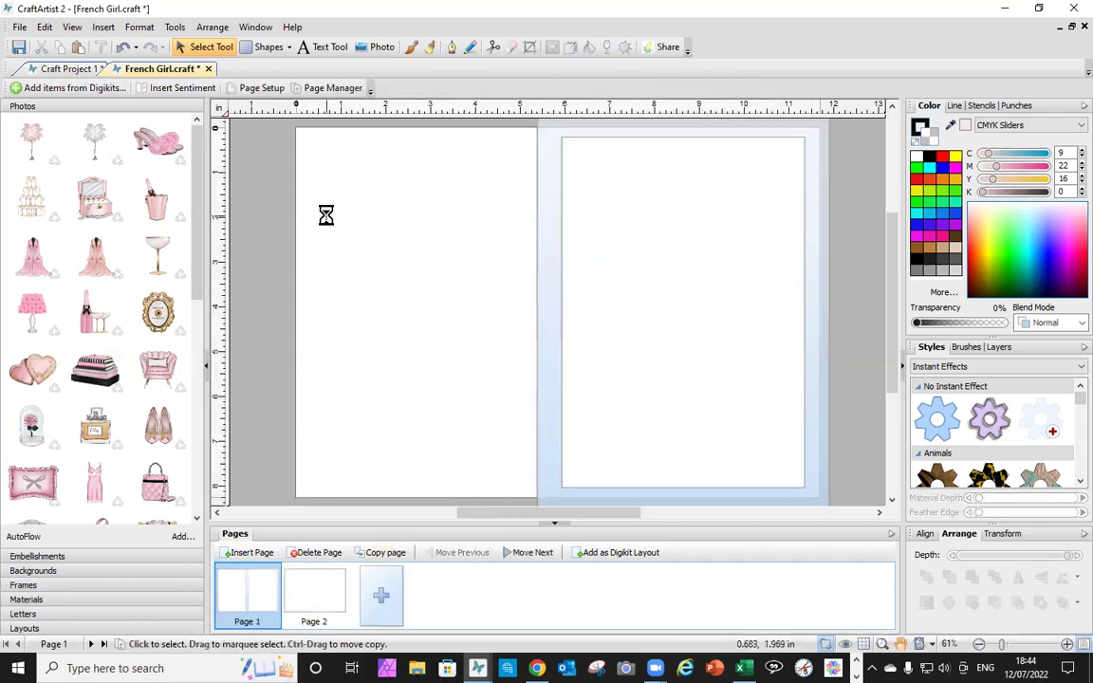
key("ctrl+z")
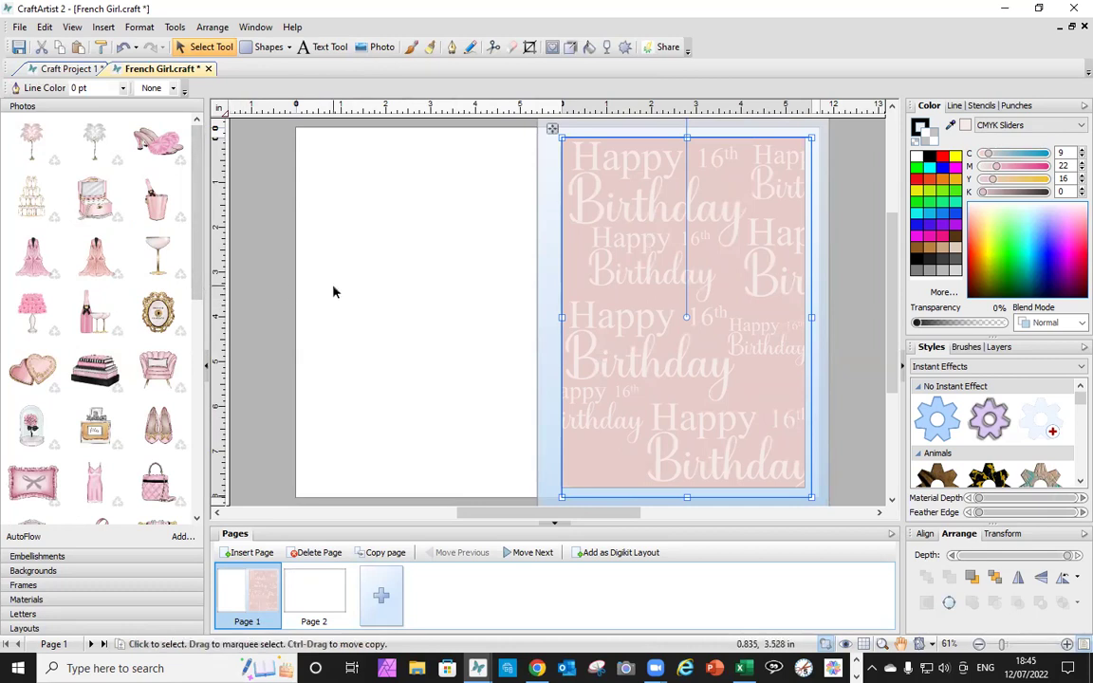
scroll(199, 243, "down", 2)
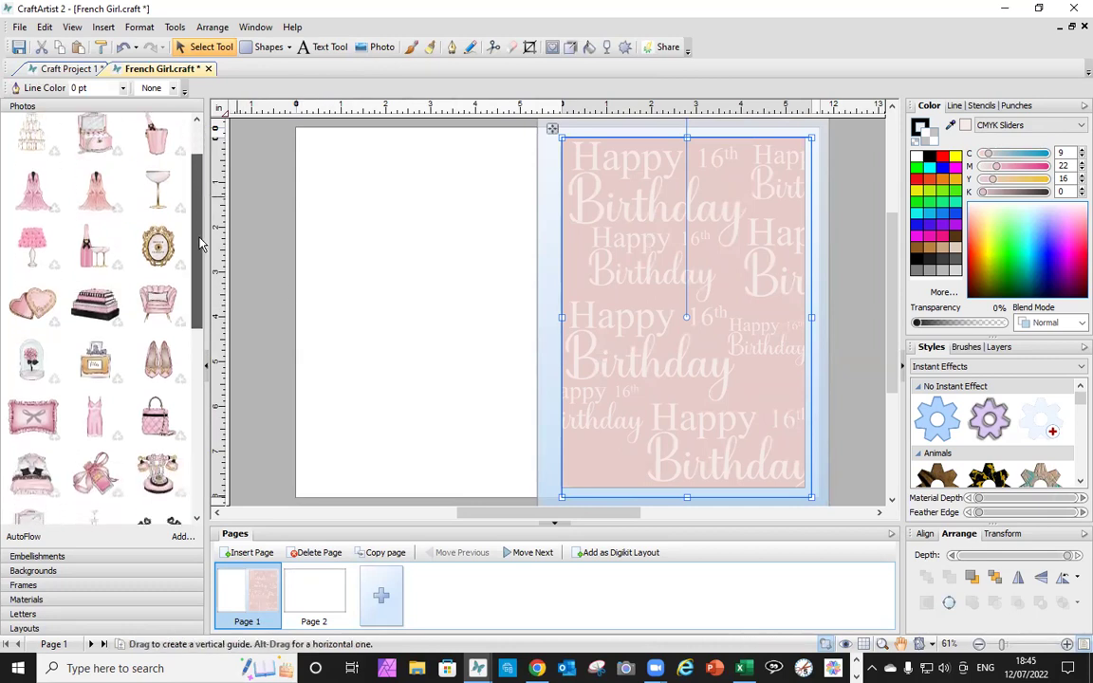
Step: Place the light-skinned legs in black heels with the gold bow at the card front's lower-left, enlarged to about 4 in wide
left_click_drag(199, 243, 201, 422)
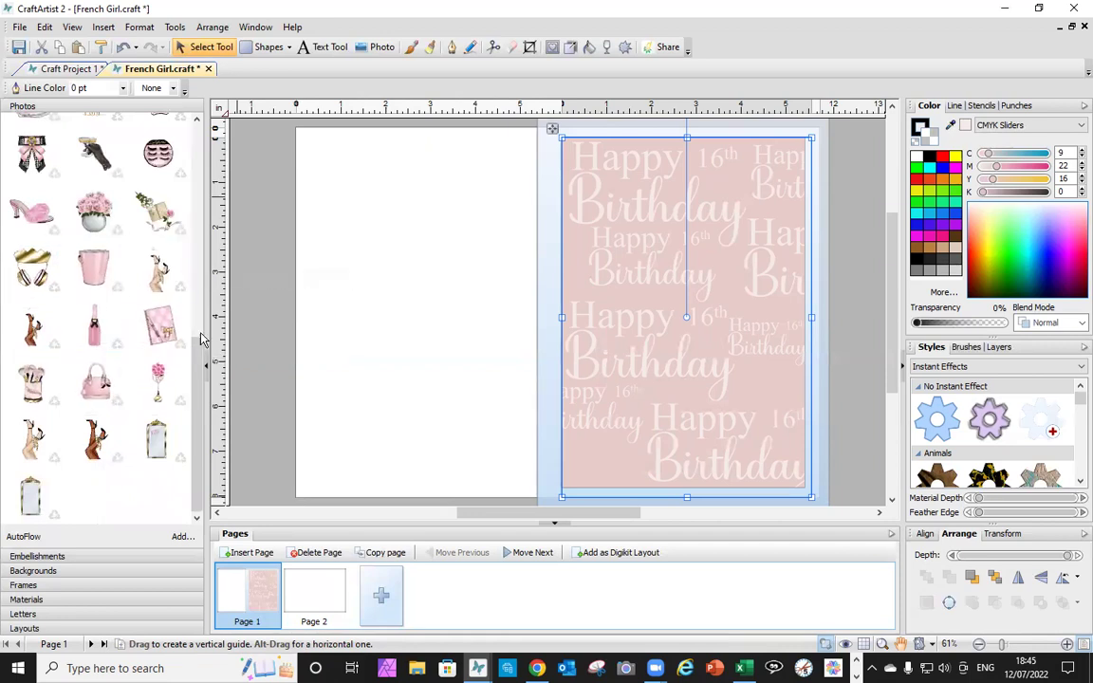
left_click_drag(204, 370, 207, 240)
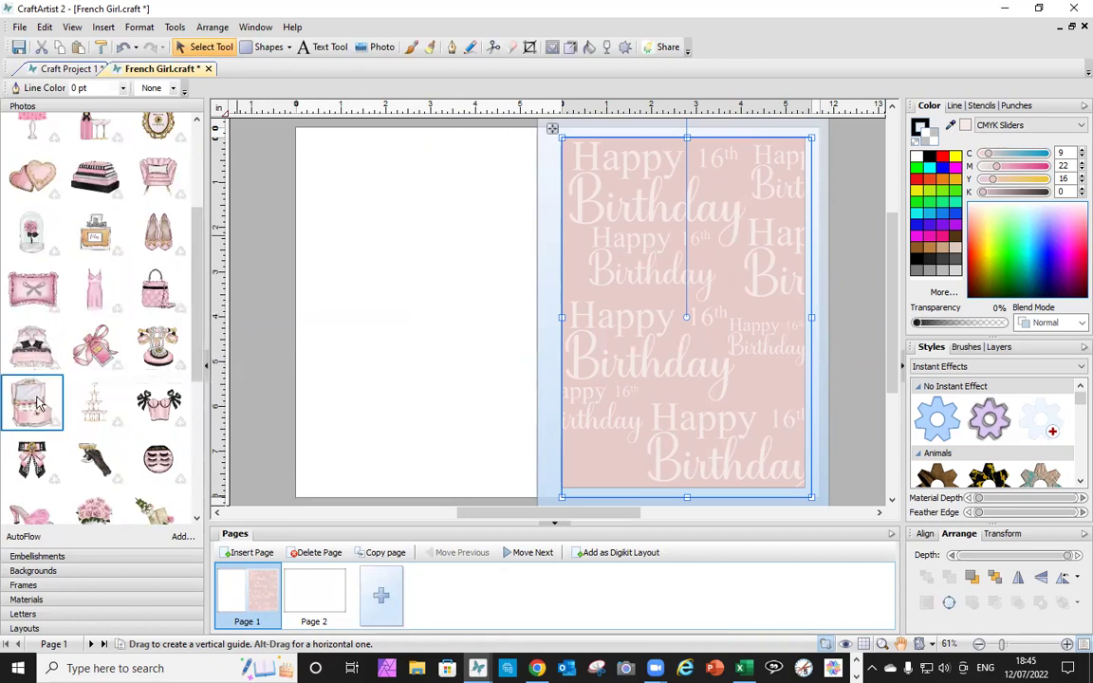
scroll(35, 360, "down", 3)
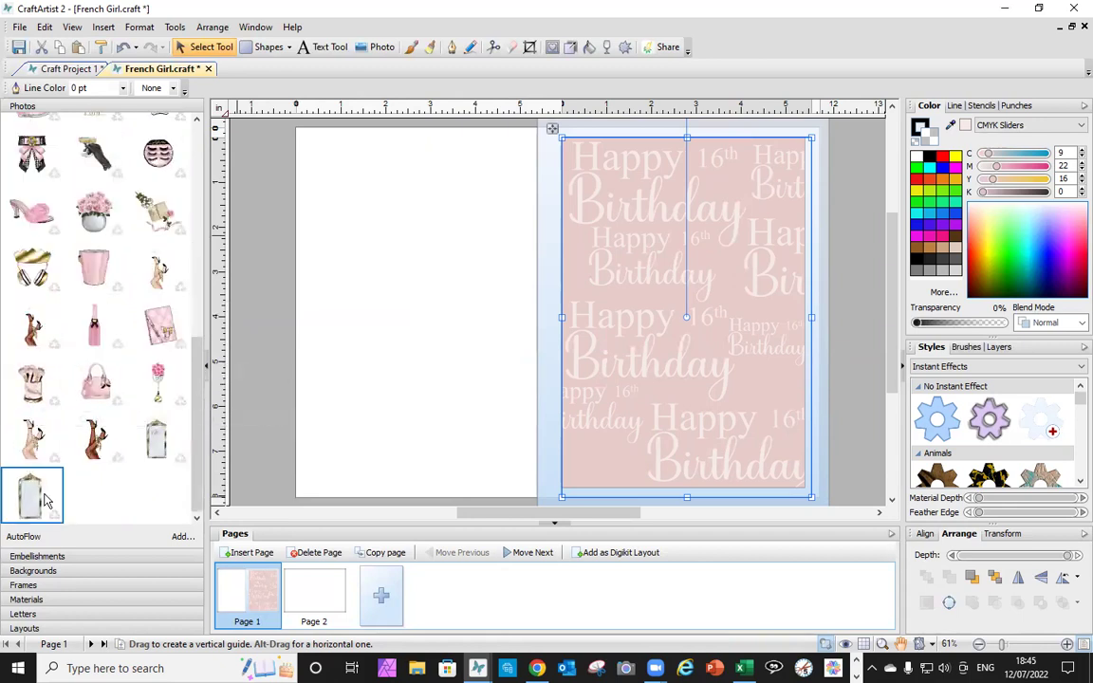
left_click_drag(34, 426, 625, 429)
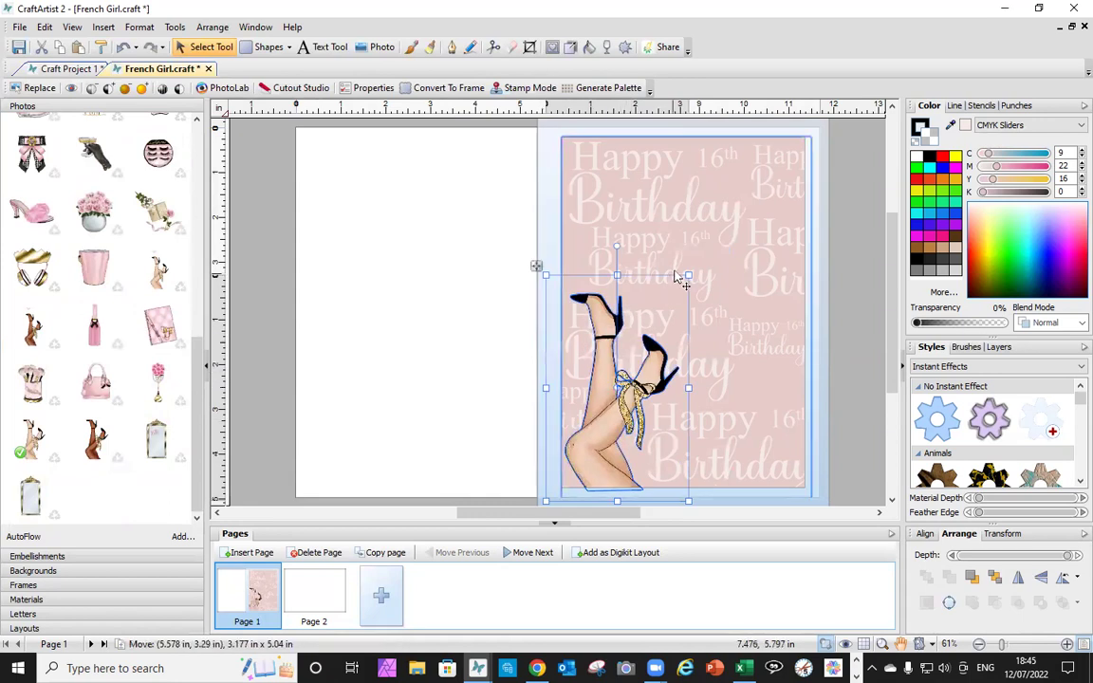
left_click_drag(686, 276, 723, 219)
left_click_drag(627, 410, 623, 412)
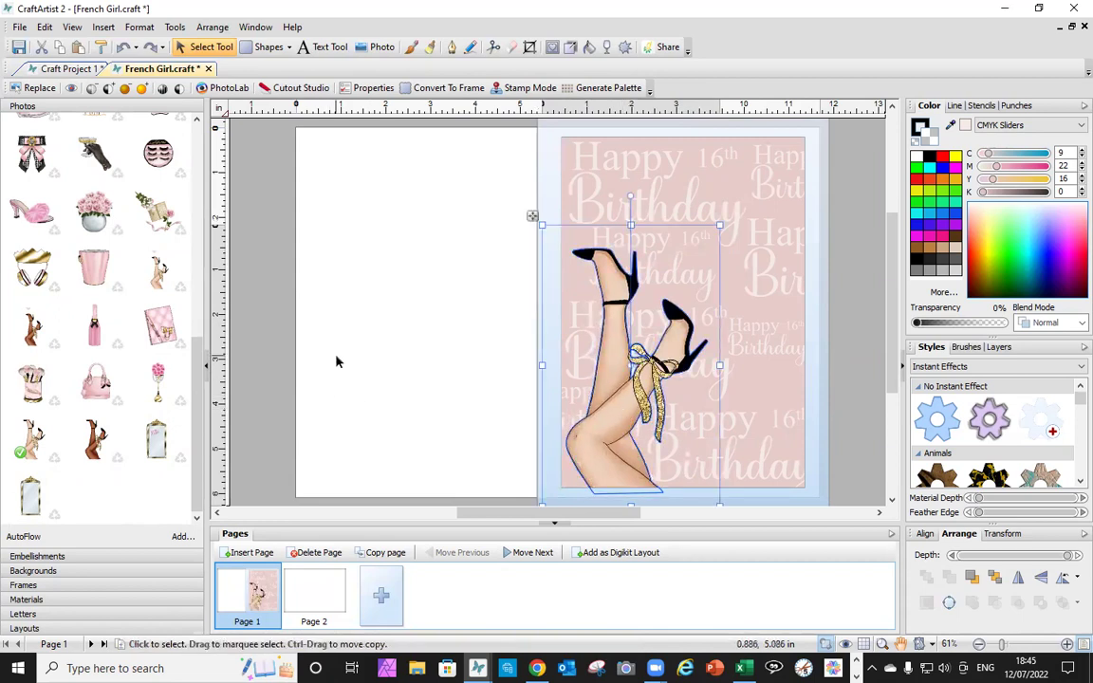
left_click(405, 321)
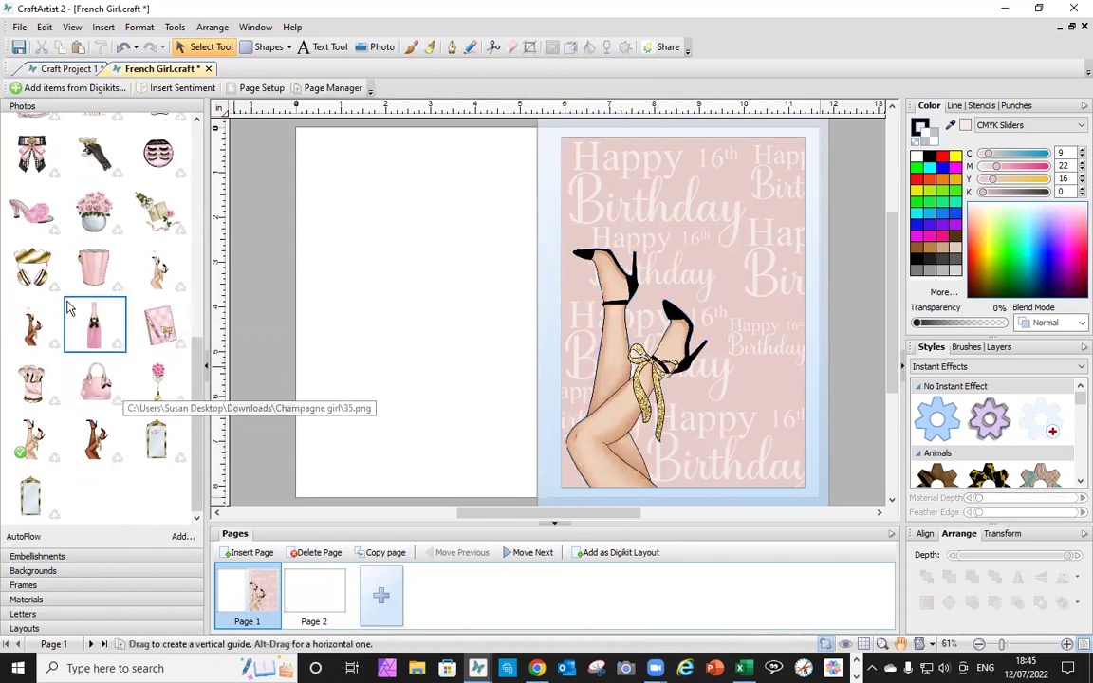
Step: Place the pink champagne bucket in the card front's lower-right corner and enlarge it to about 3.5 by 4.3 in
scroll(126, 229, "up", 5)
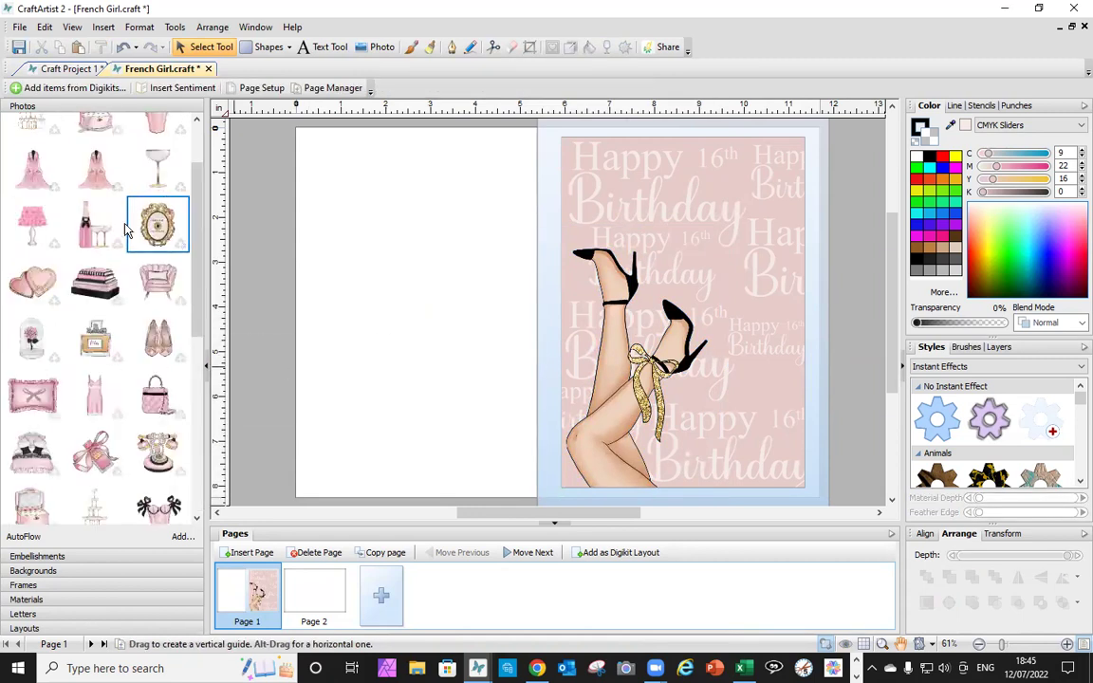
scroll(126, 228, "up", 3)
left_click_drag(147, 194, 741, 463)
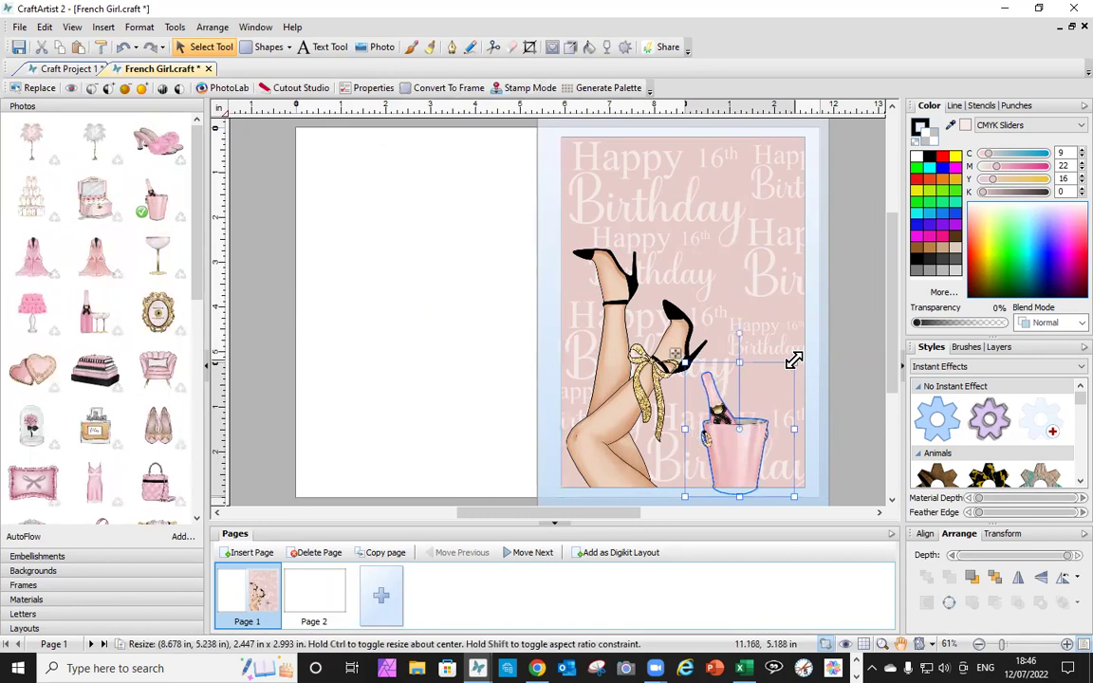
left_click_drag(793, 360, 838, 275)
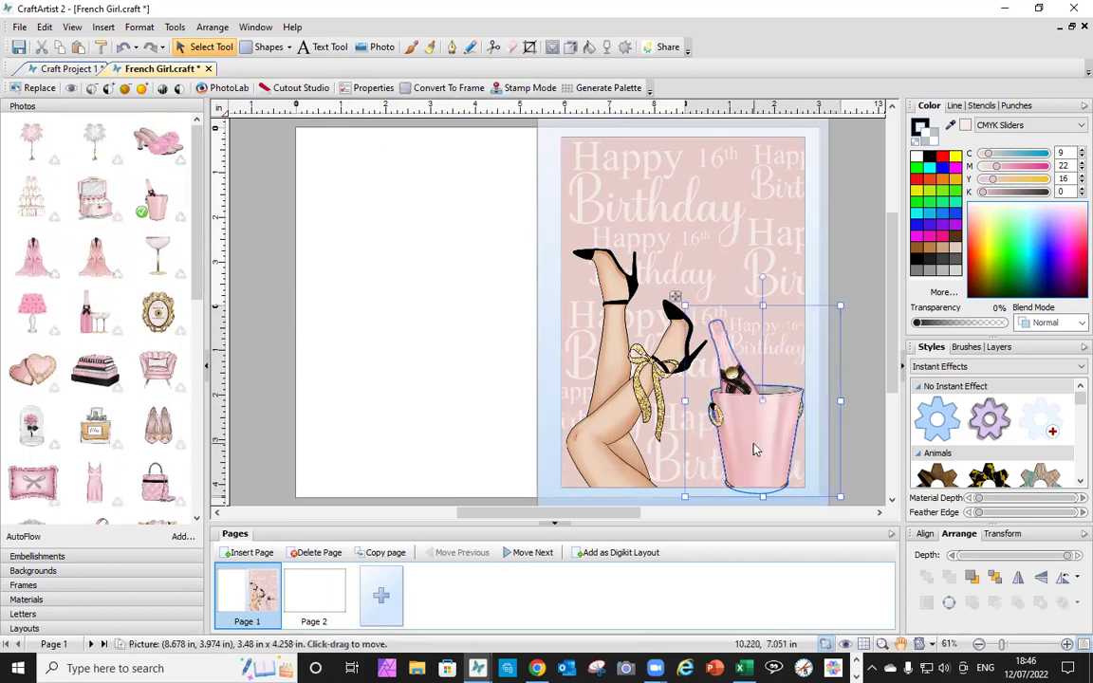
left_click_drag(759, 452, 765, 451)
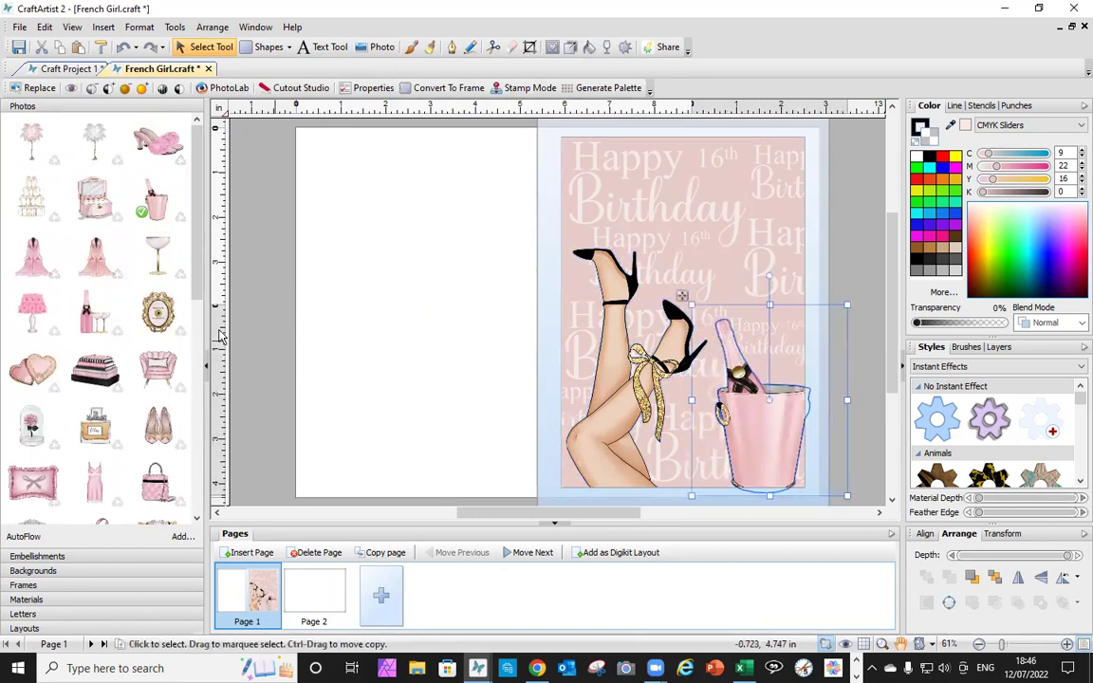
Step: Place a champagne glass about 1.3 by 2 in in front of the bucket and duplicate it just to the right
left_click_drag(158, 268, 723, 428)
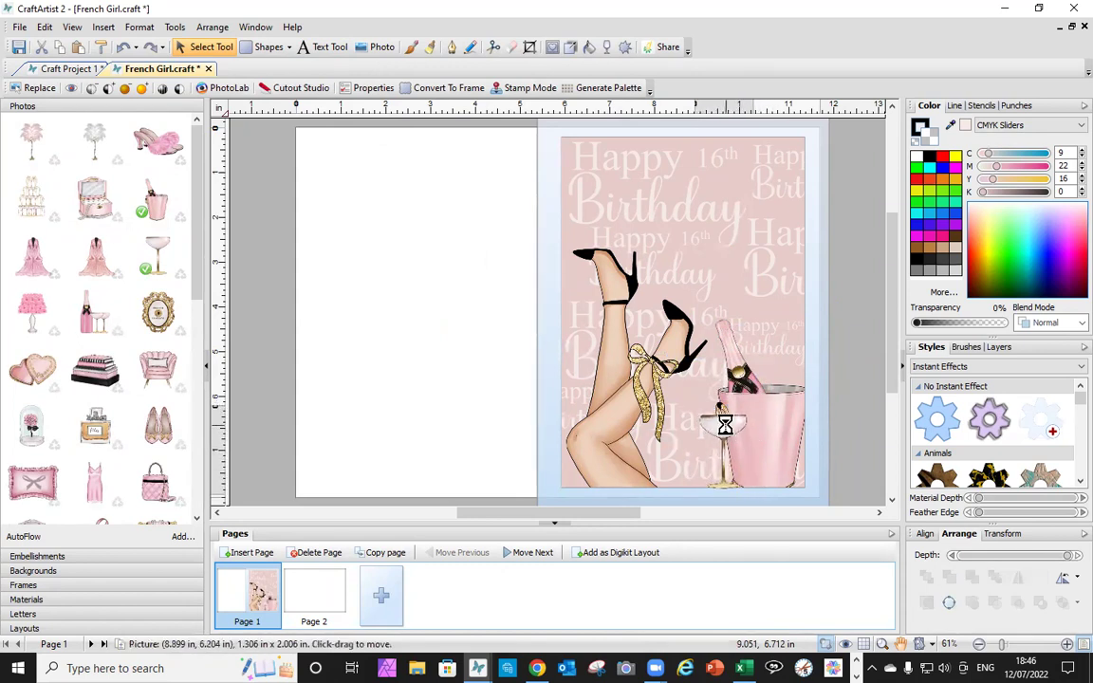
left_click(490, 364)
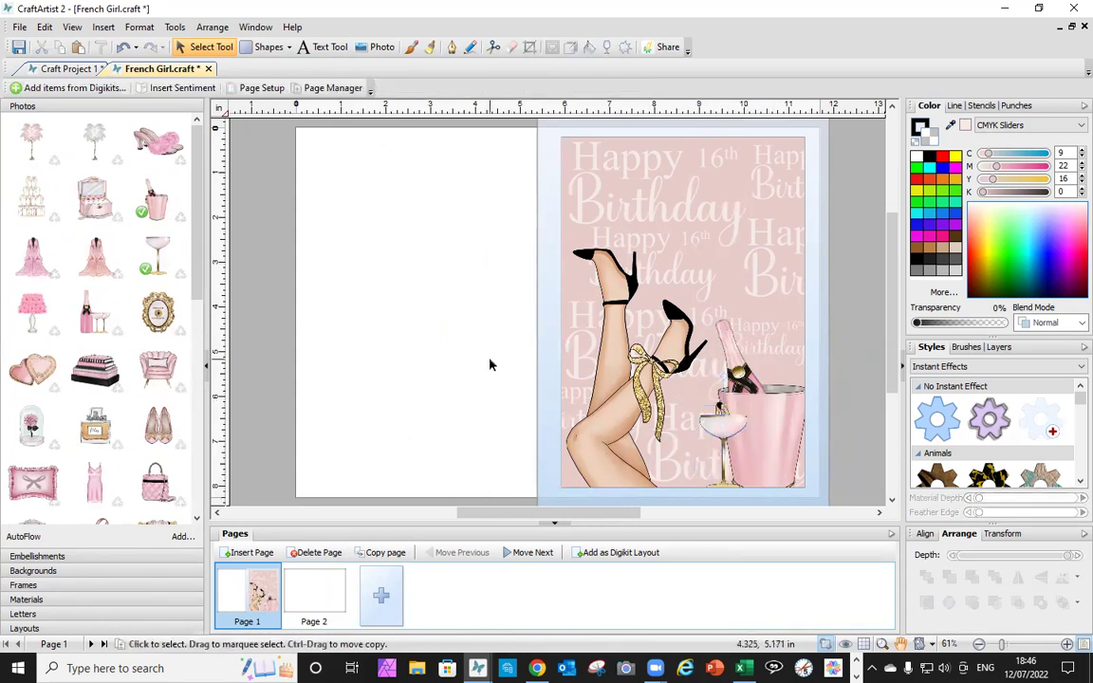
left_click(726, 434)
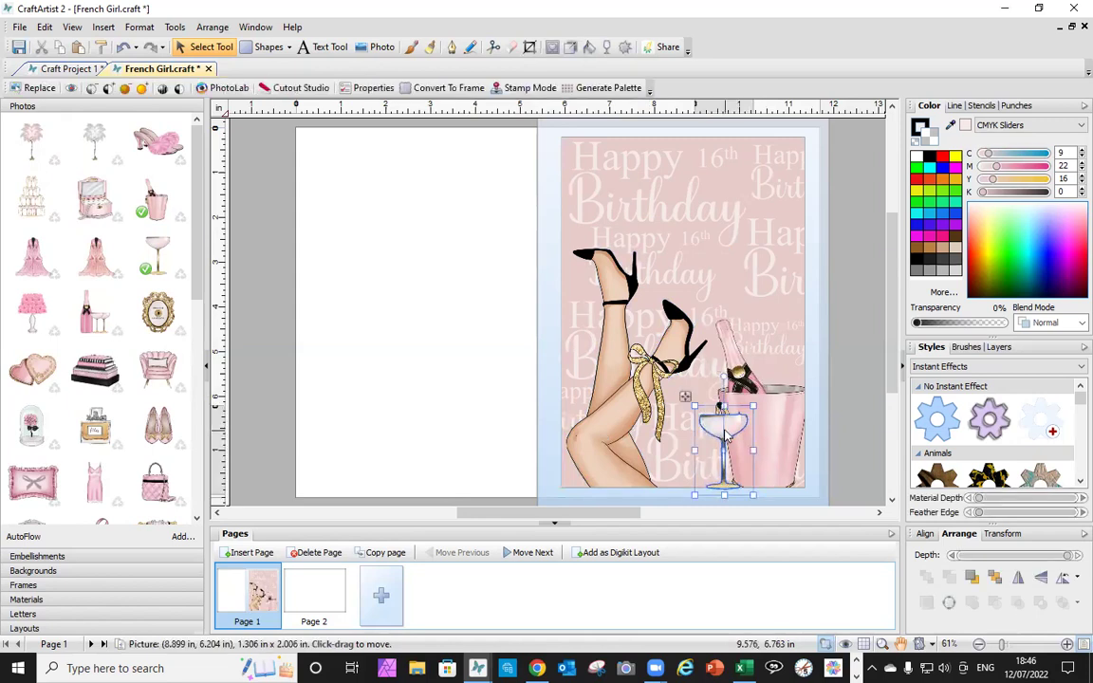
left_click_drag(726, 435, 770, 439)
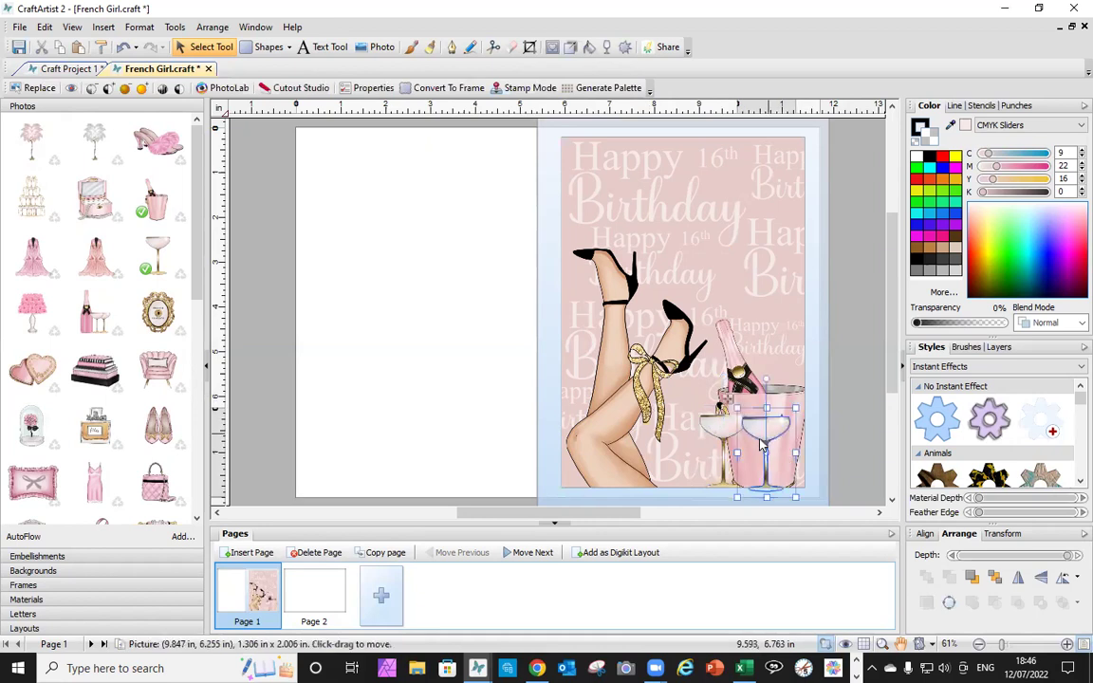
left_click(449, 364)
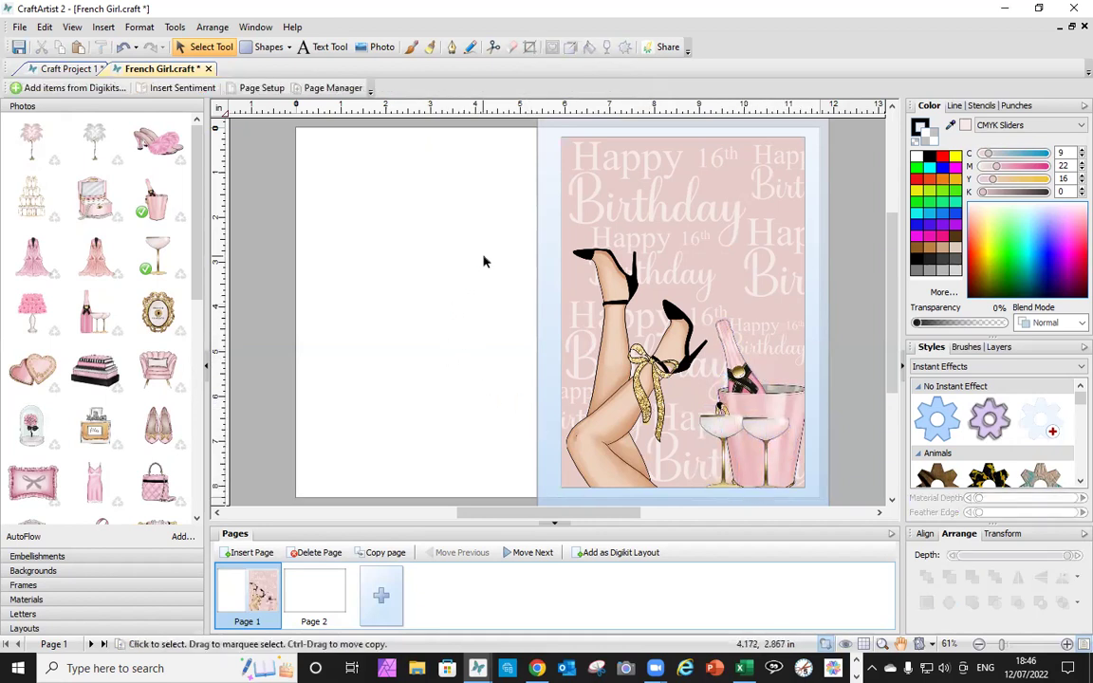
Step: Examine the finished card design in Craft Project 1 for reference and return to French Girl.craft
scroll(482, 254, "up", 1)
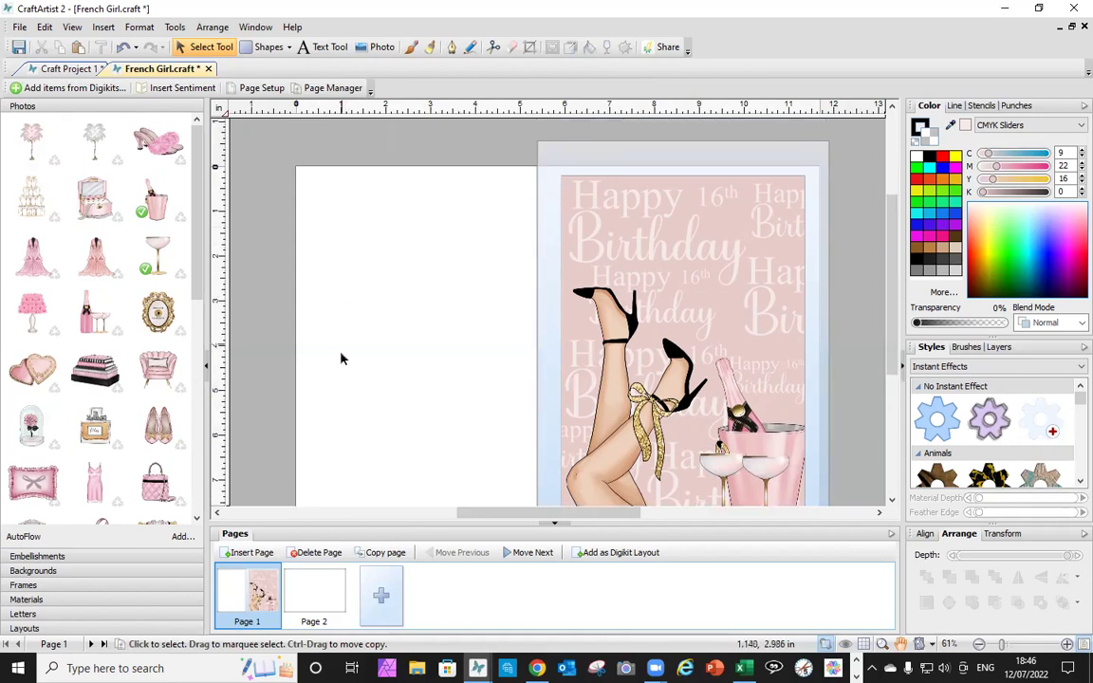
left_click(43, 69)
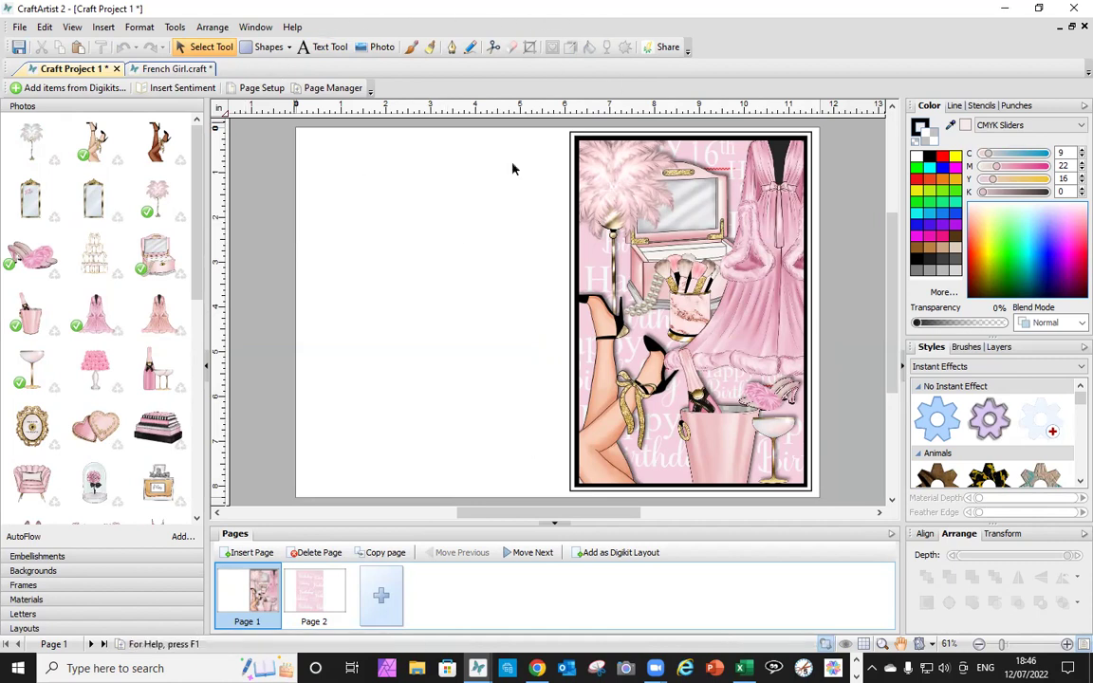
left_click(801, 373)
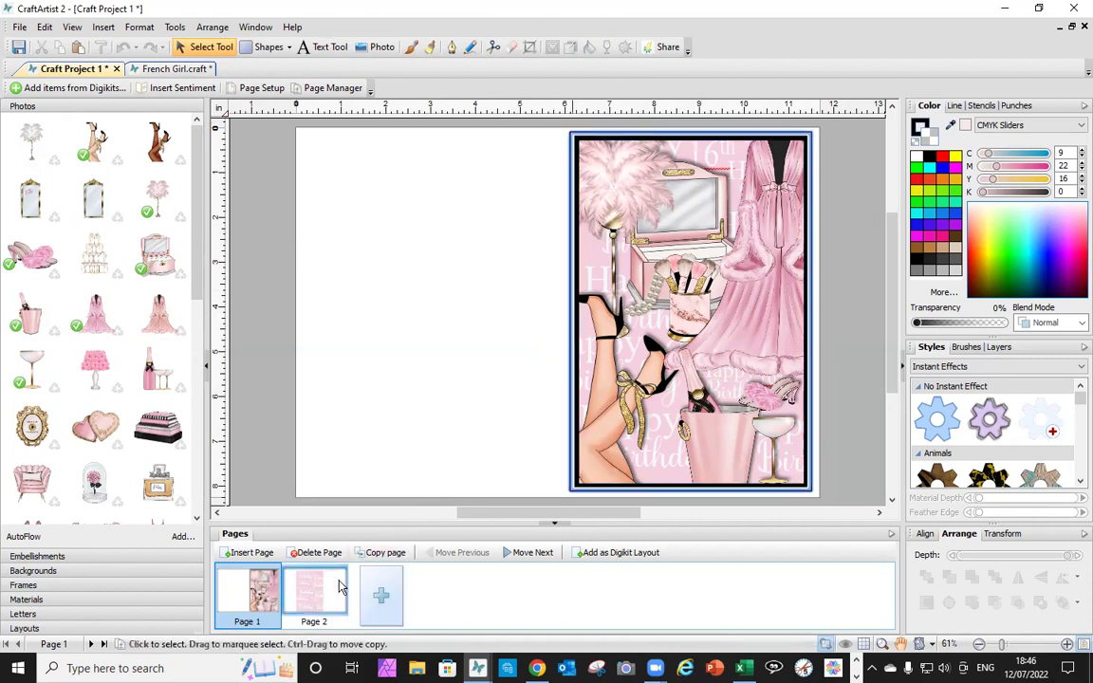
left_click(152, 69)
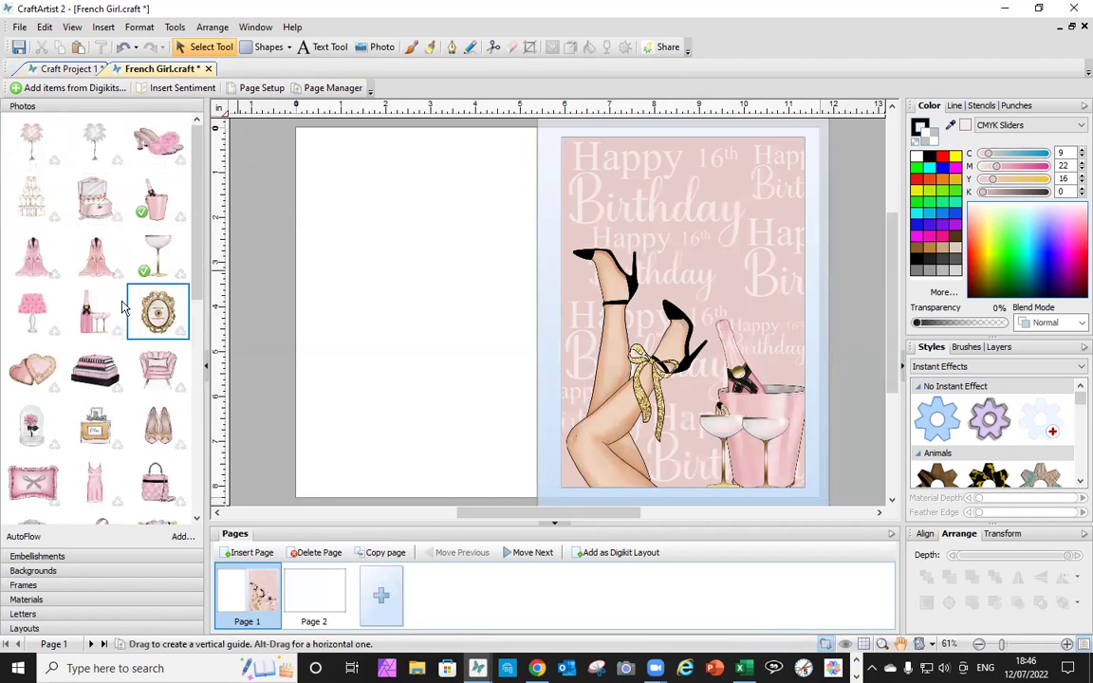
Step: Add the pink scalloped armchair to the upper part of the card front, enlarged to about 5.3 by 6.2 in
left_click_drag(157, 379, 693, 310)
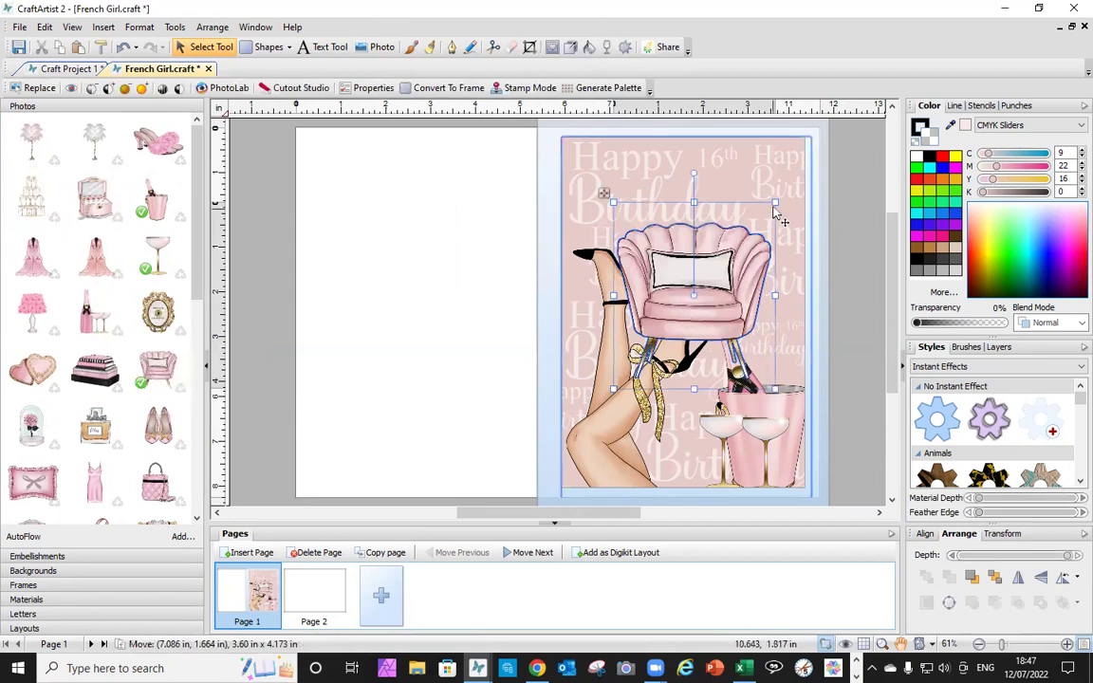
left_click_drag(770, 200, 893, 98)
mouse_move(710, 227)
left_mouse_down()
mouse_move(709, 210)
mouse_move(719, 258)
mouse_move(708, 239)
left_mouse_up()
left_click_drag(822, 161, 817, 176)
left_click_drag(696, 319, 702, 319)
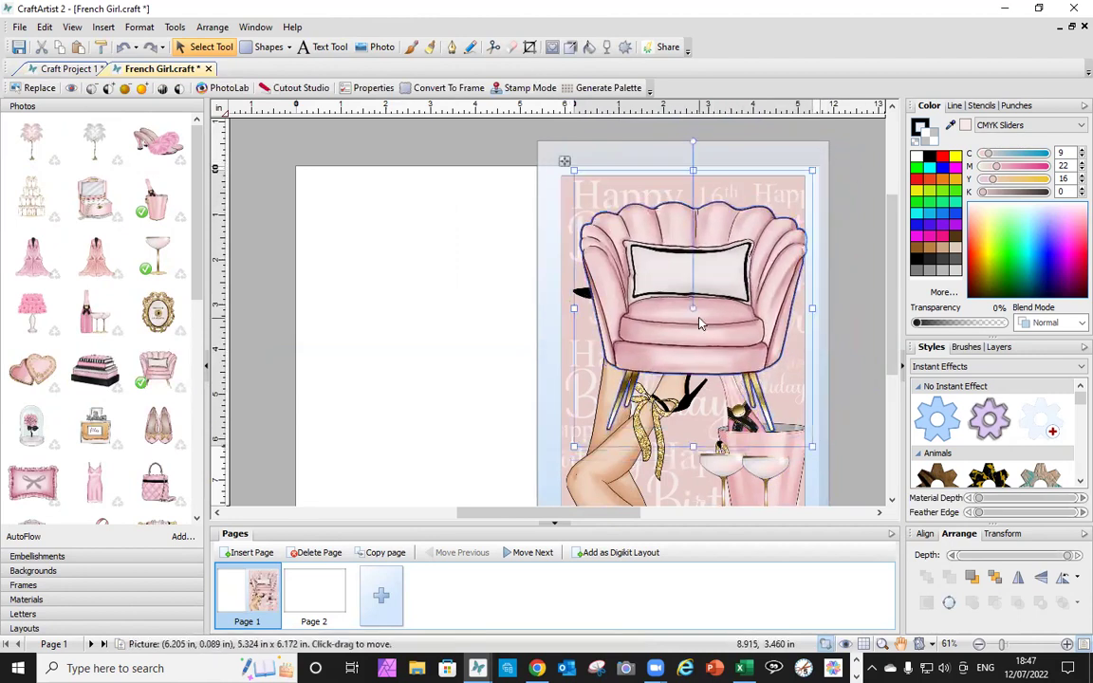
Step: Send the armchair to the back and bring it forward two levels, above the patterned background but behind the other pictures
left_click(996, 578)
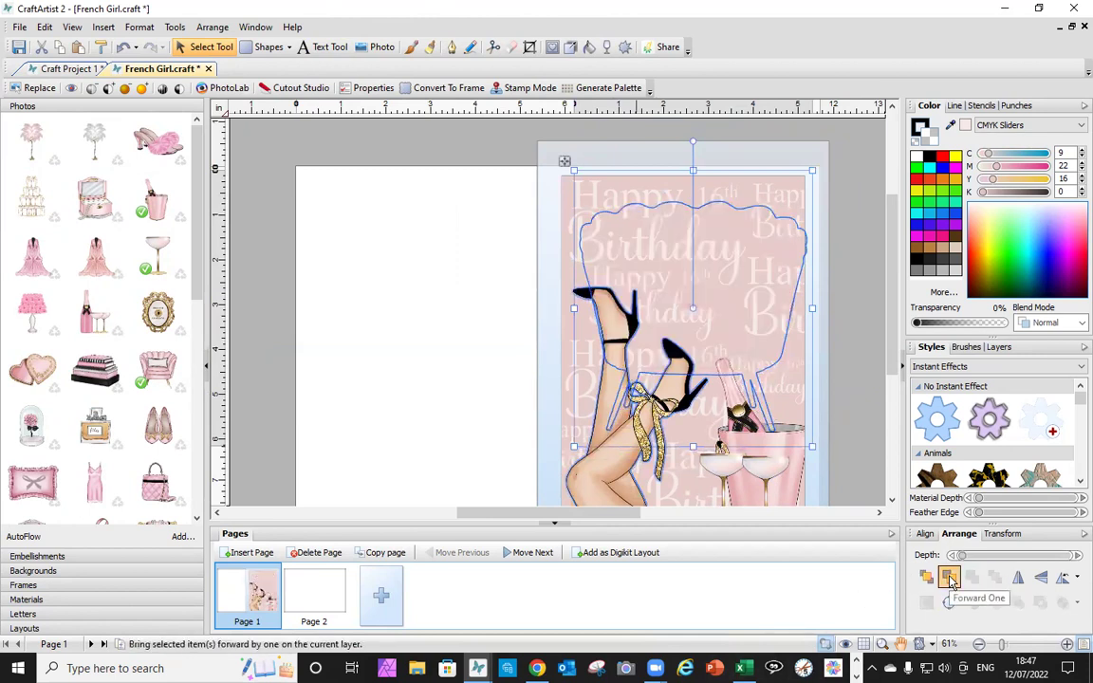
left_click(951, 579)
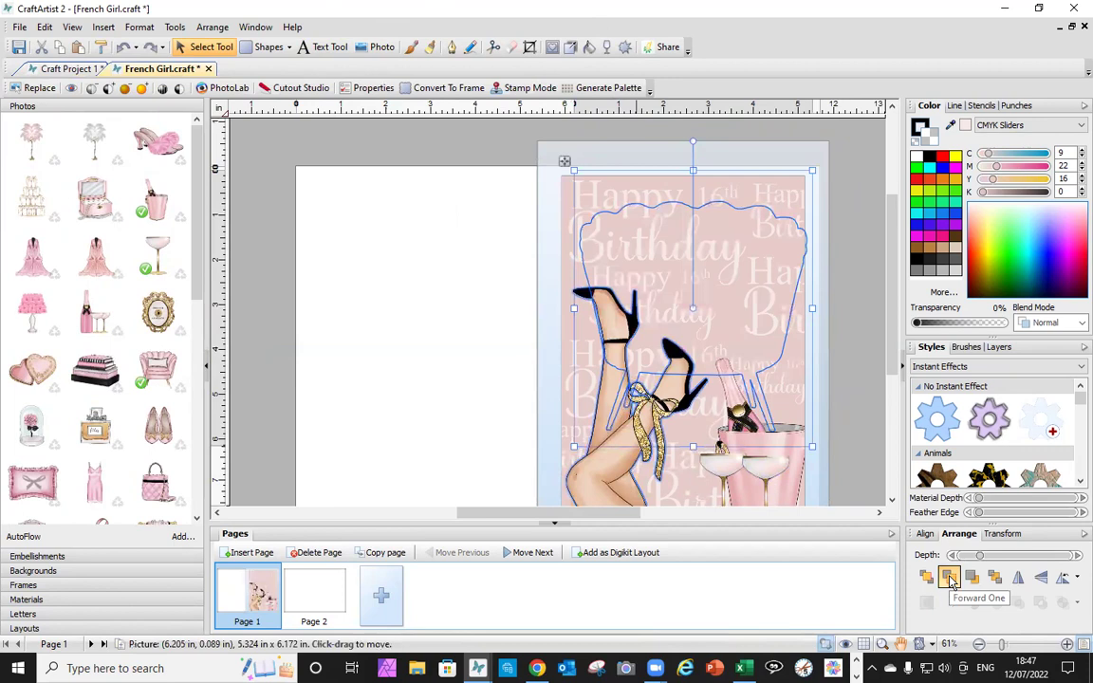
left_click(950, 579)
left_click(422, 406)
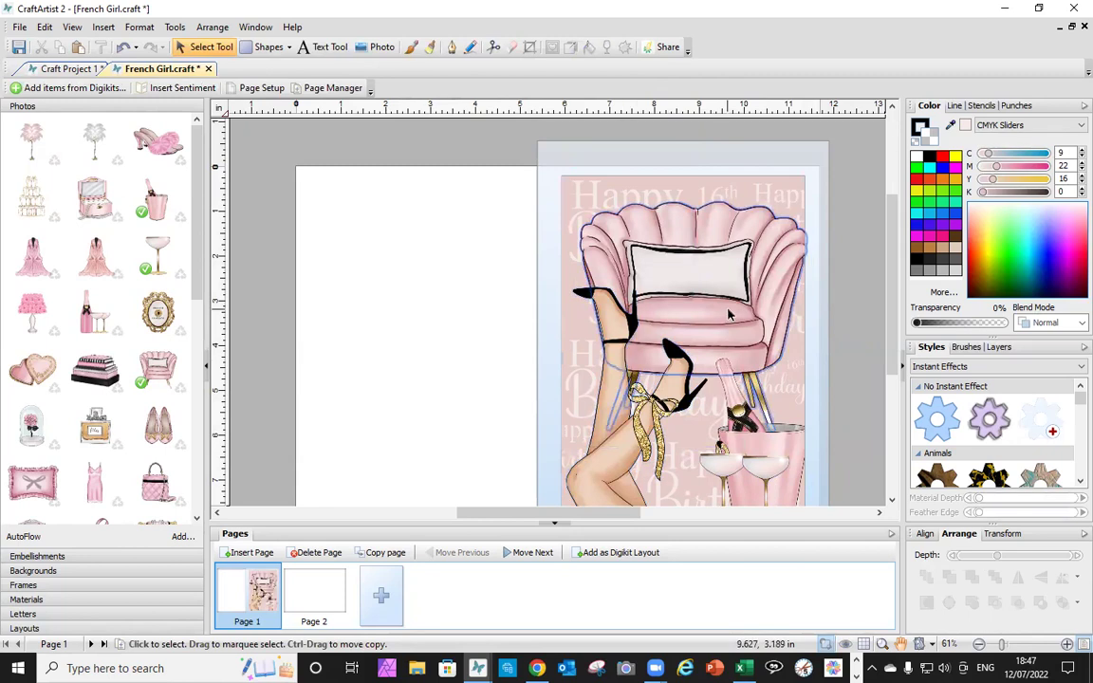
Step: Move the armchair down behind the legs and bucket, centred across the card front
left_click_drag(725, 314, 733, 364)
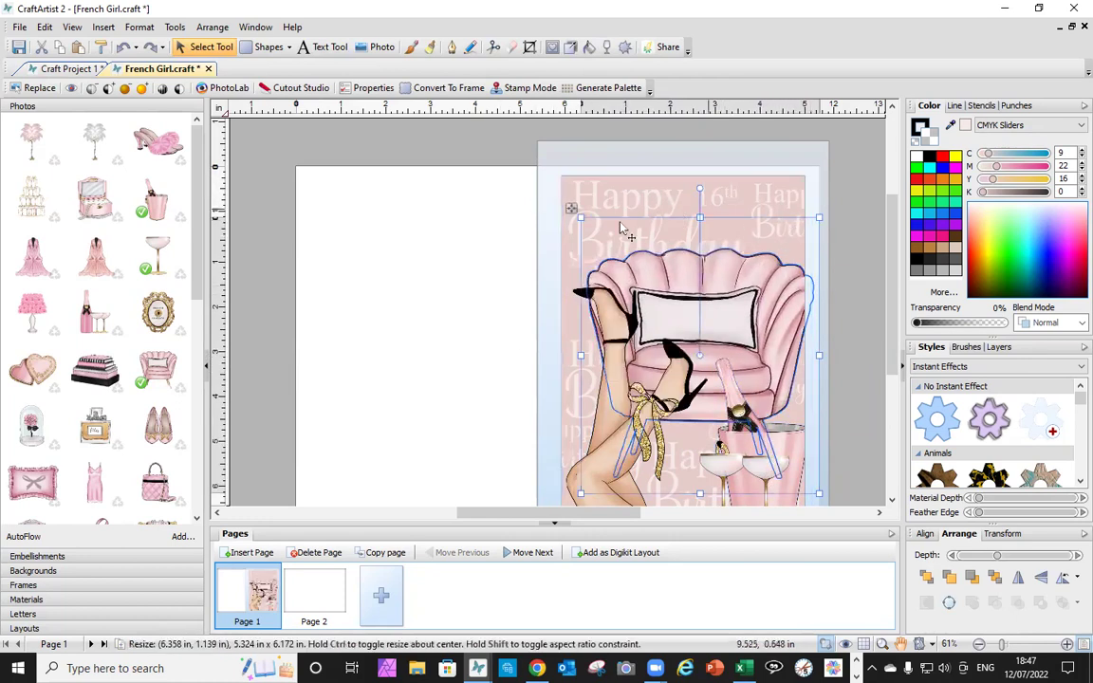
left_click(452, 243)
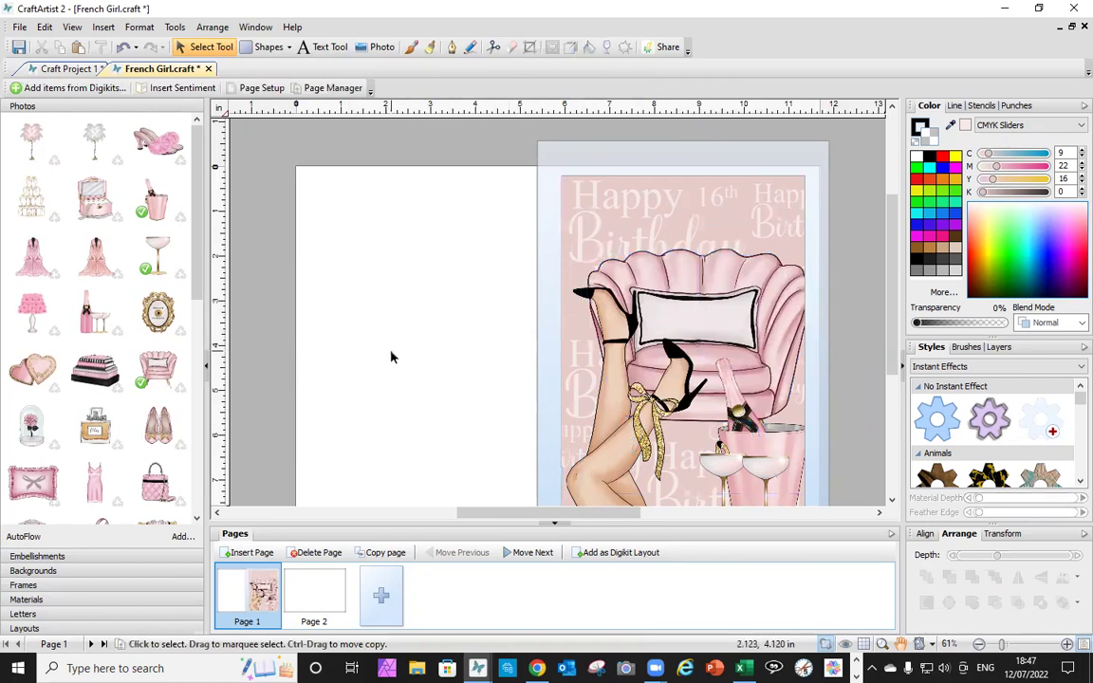
left_click_drag(789, 320, 778, 320)
key("ctrl+Page_Down")
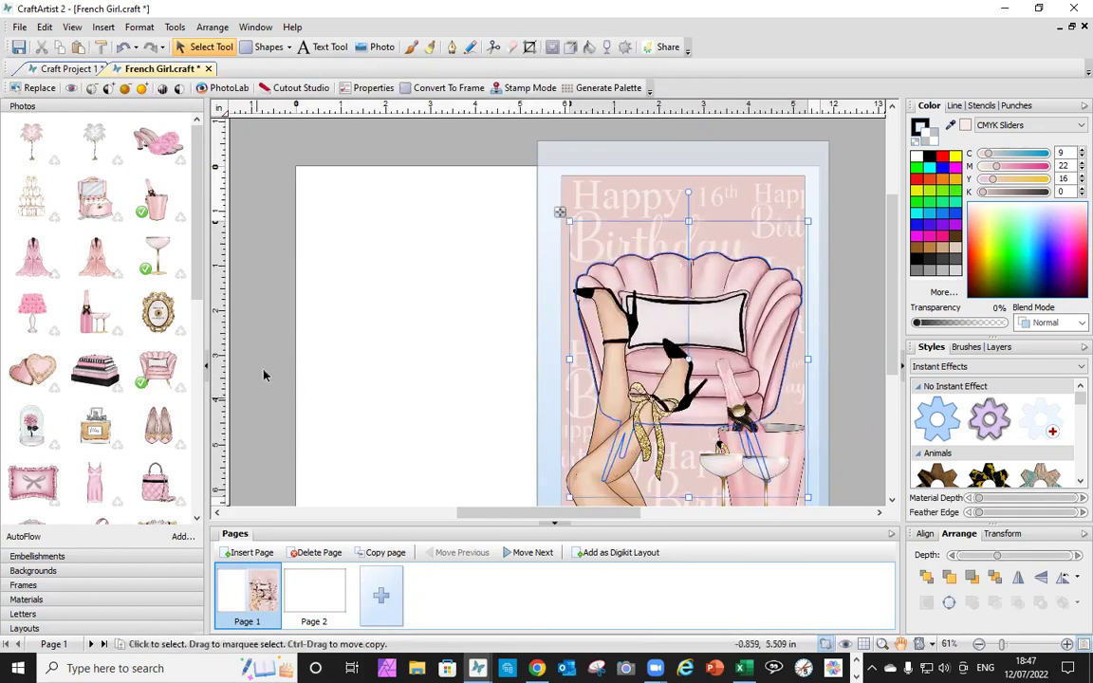
left_click(306, 327)
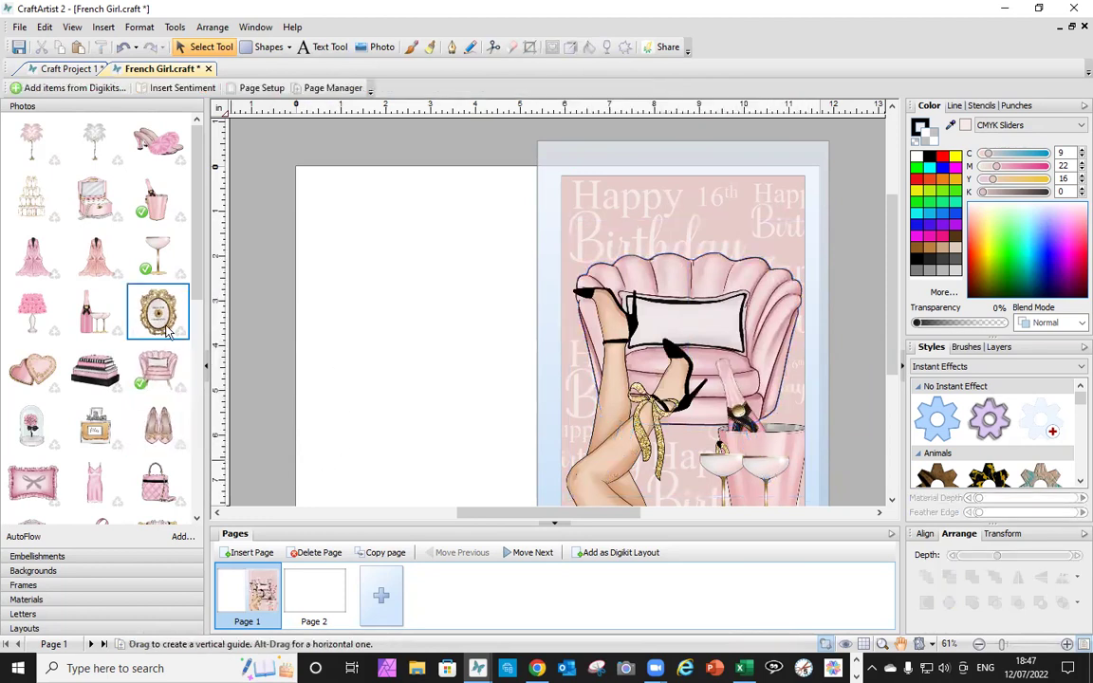
Step: Place the gold-framed "Press for Champagne" plaque in the card front's upper-right corner, reduced to about 1.4 by 1.8 in
left_click_drag(174, 316, 607, 227)
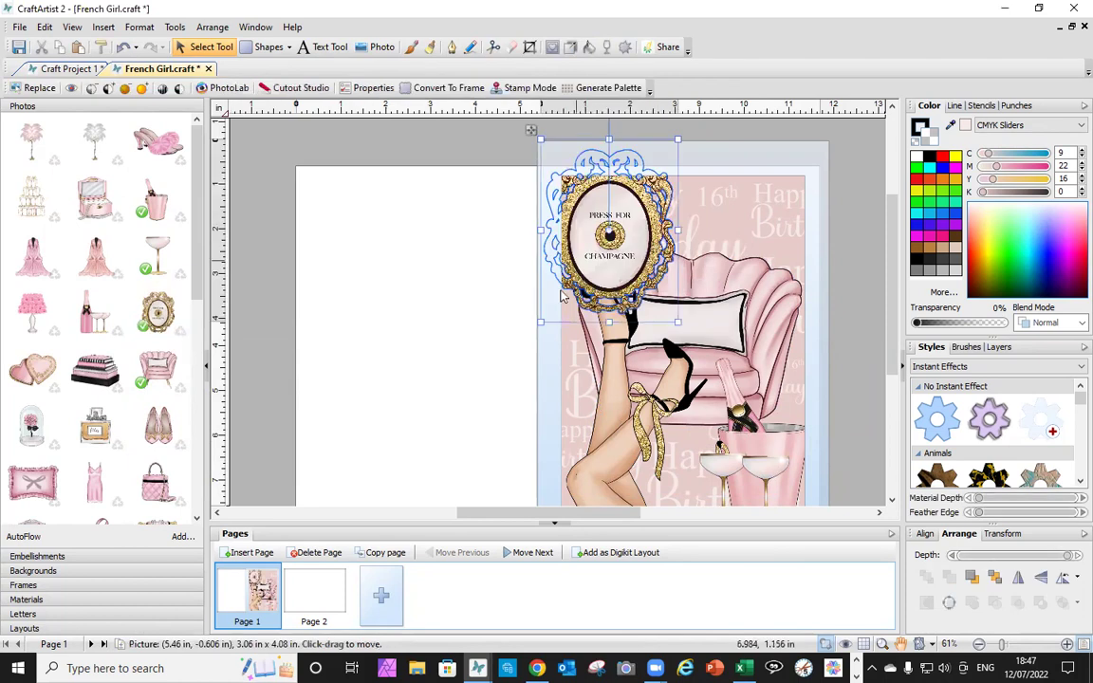
left_click_drag(540, 322, 619, 242)
left_click_drag(648, 195, 778, 239)
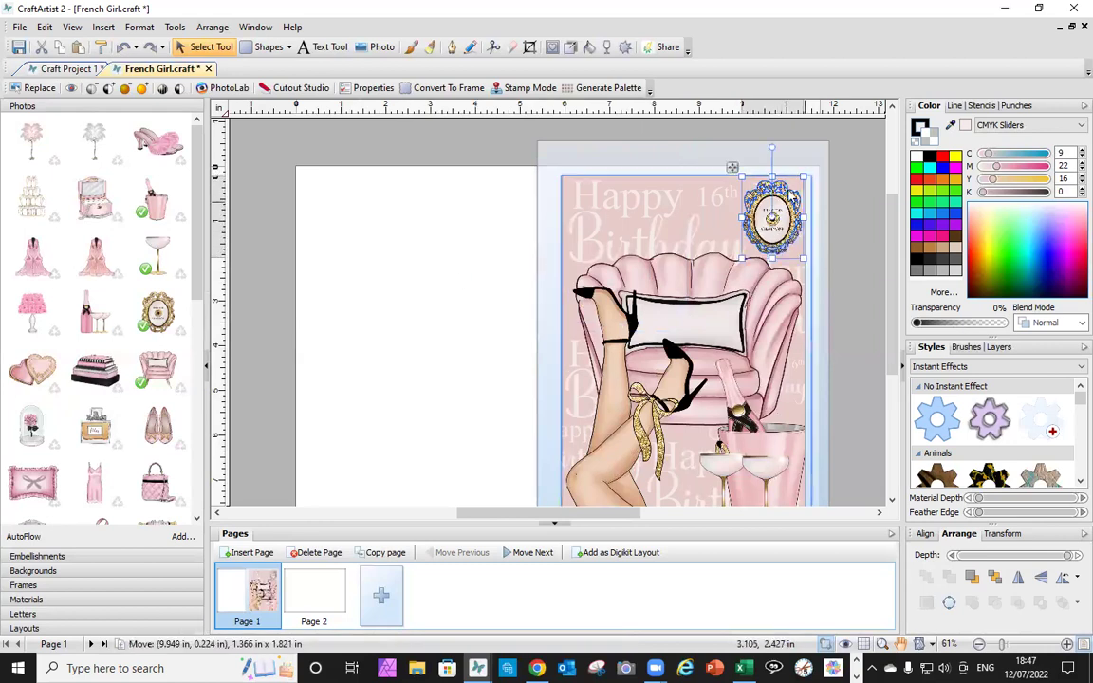
left_click(401, 334)
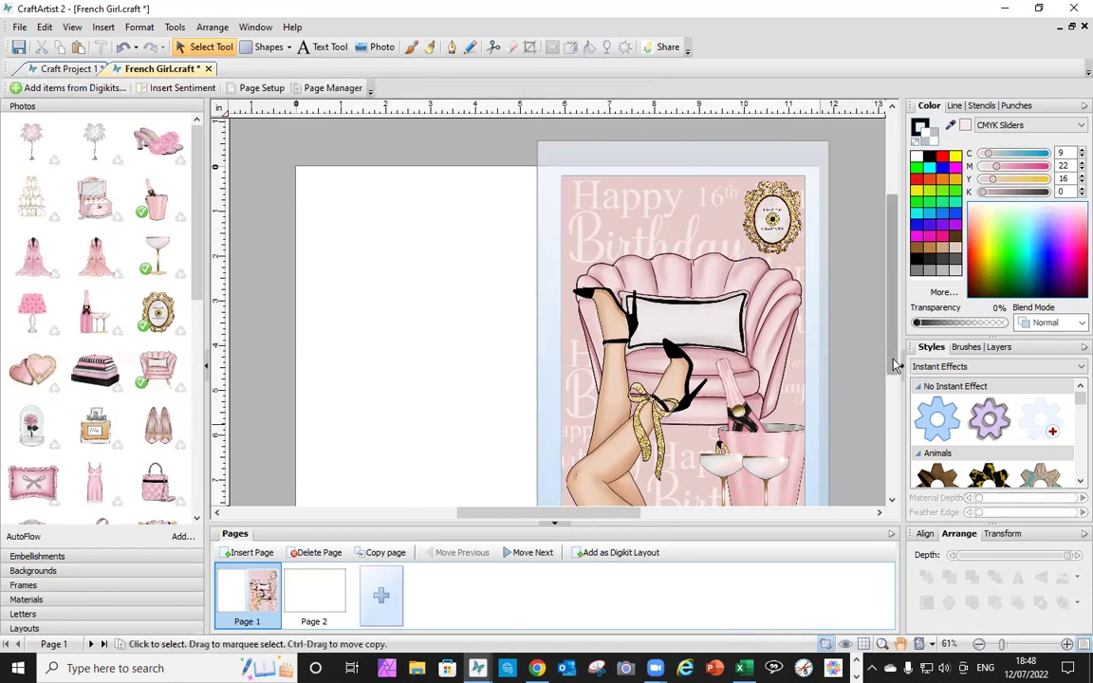
Step: Select the legs, bucket, both glasses, armchair and plaque together and add a drop shadow to them
scroll(895, 361, "down", 2)
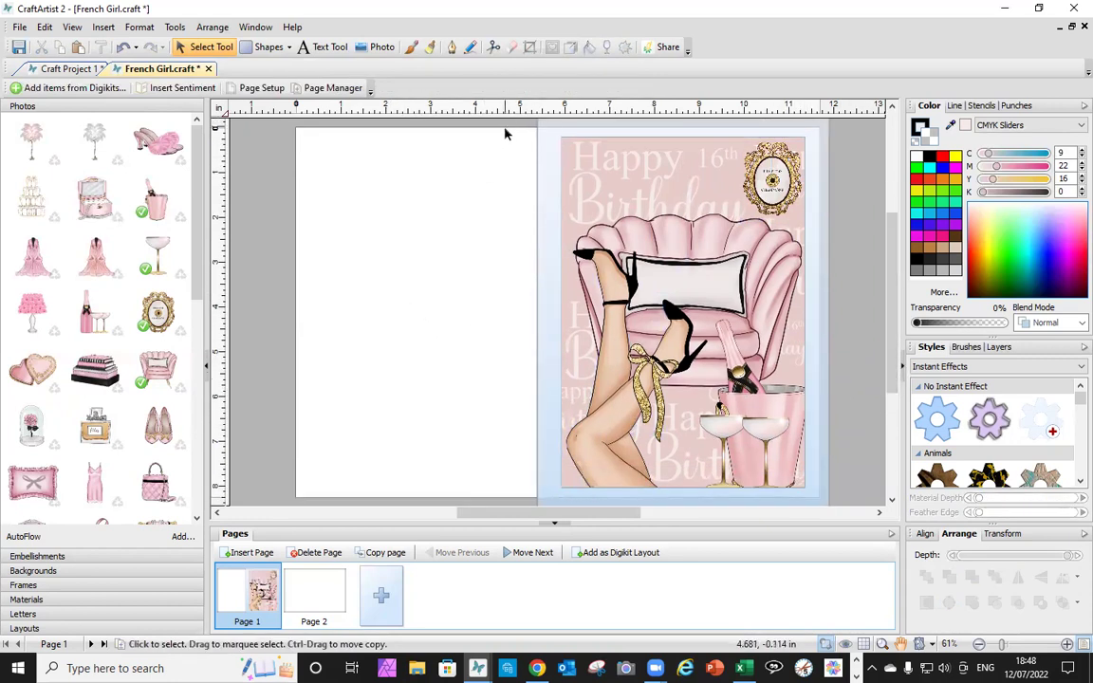
left_click_drag(509, 146, 853, 505)
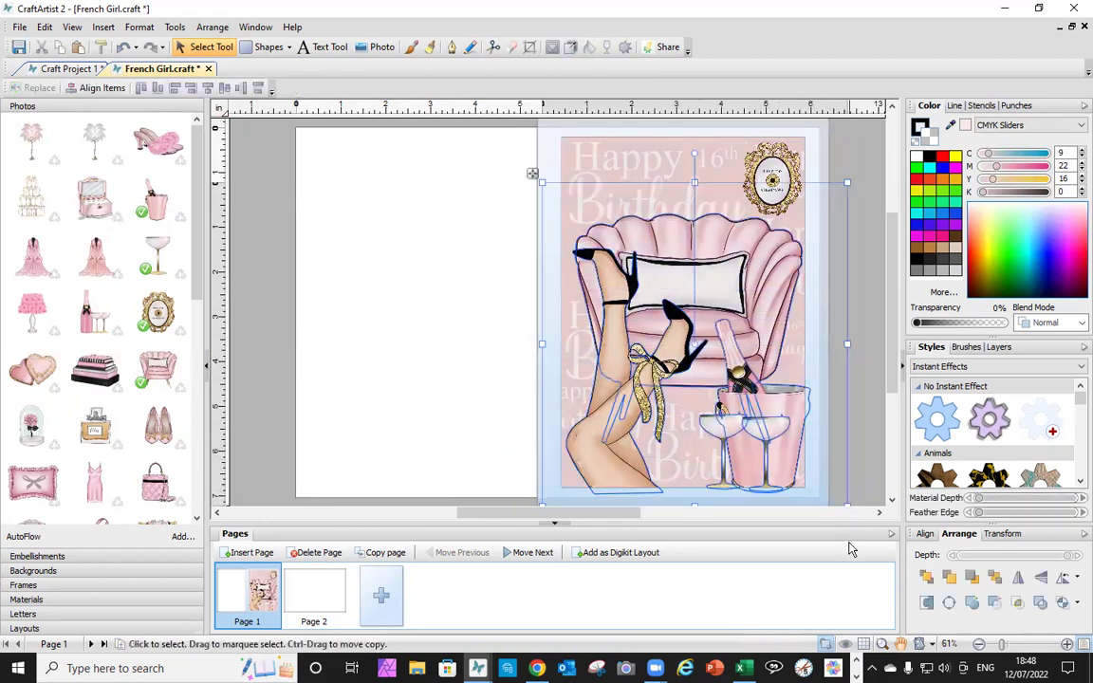
left_click(775, 163, "shift")
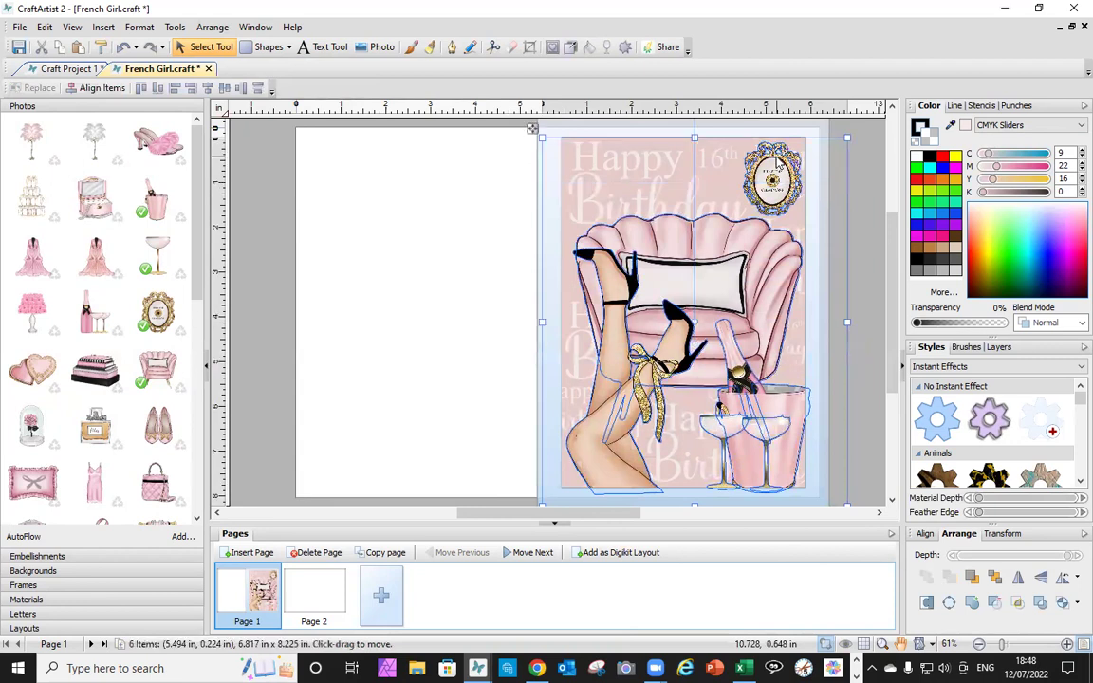
left_click(570, 47)
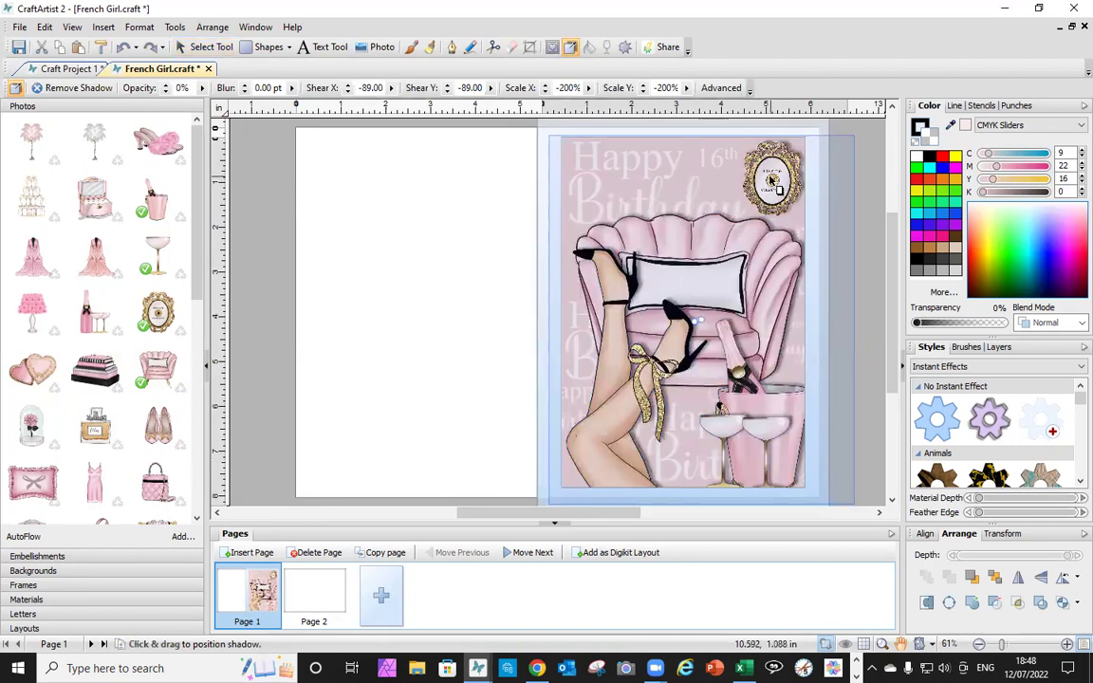
Step: Offset the drop shadow slightly behind the selected legs, bucket, glasses, armchair and plaque
left_click_drag(772, 181, 769, 180)
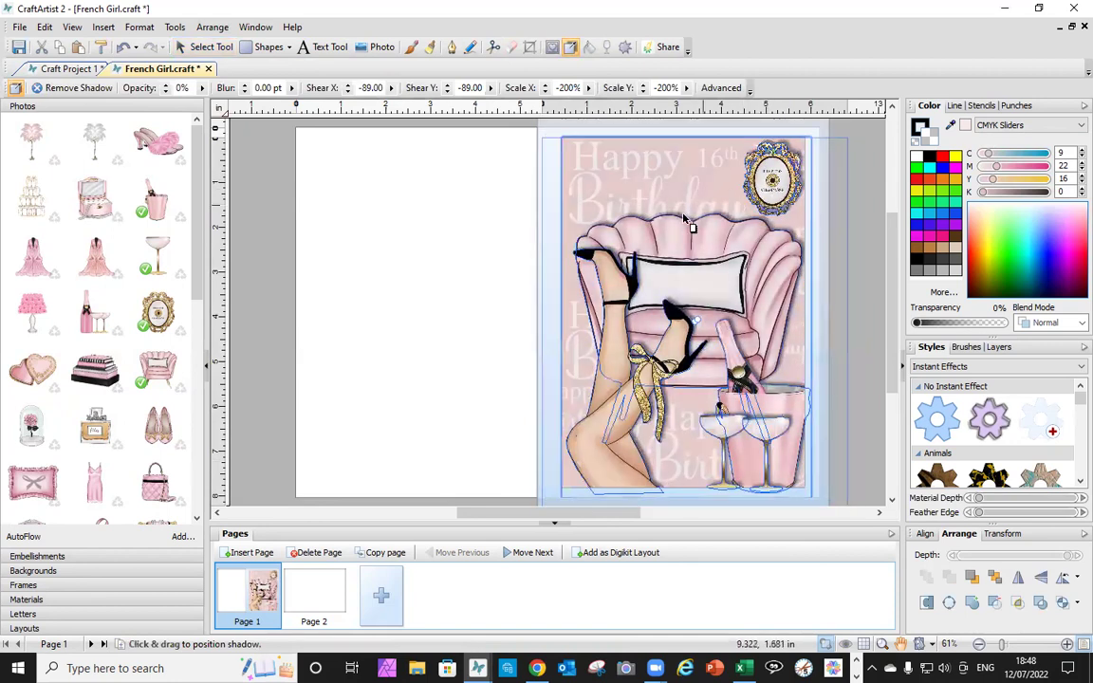
left_click(358, 313)
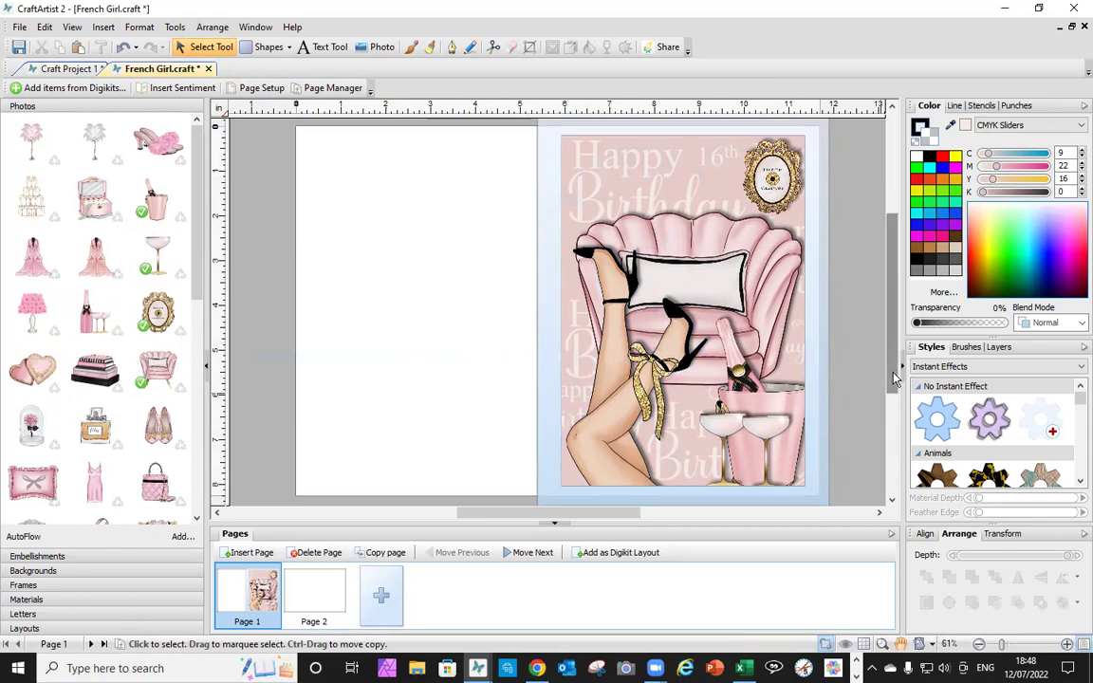
Step: Lift the translucent blue stencil from the card front and remove it from the page
scroll(859, 454, "down", 1)
left_click(813, 490)
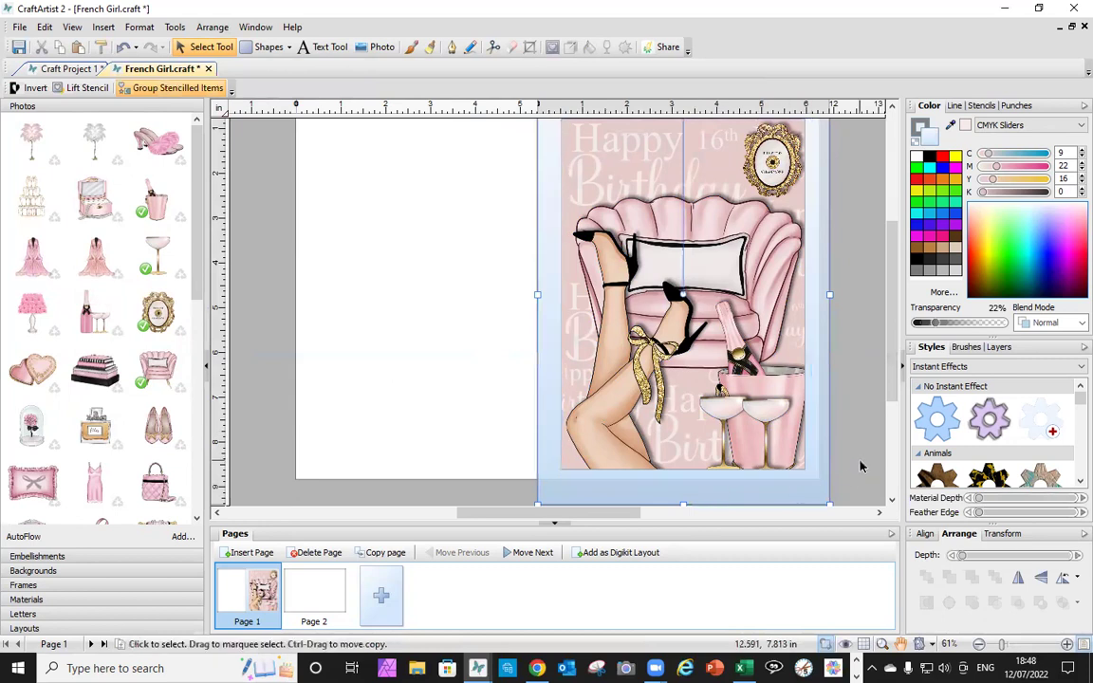
scroll(853, 469, "down", 2)
left_click(797, 485)
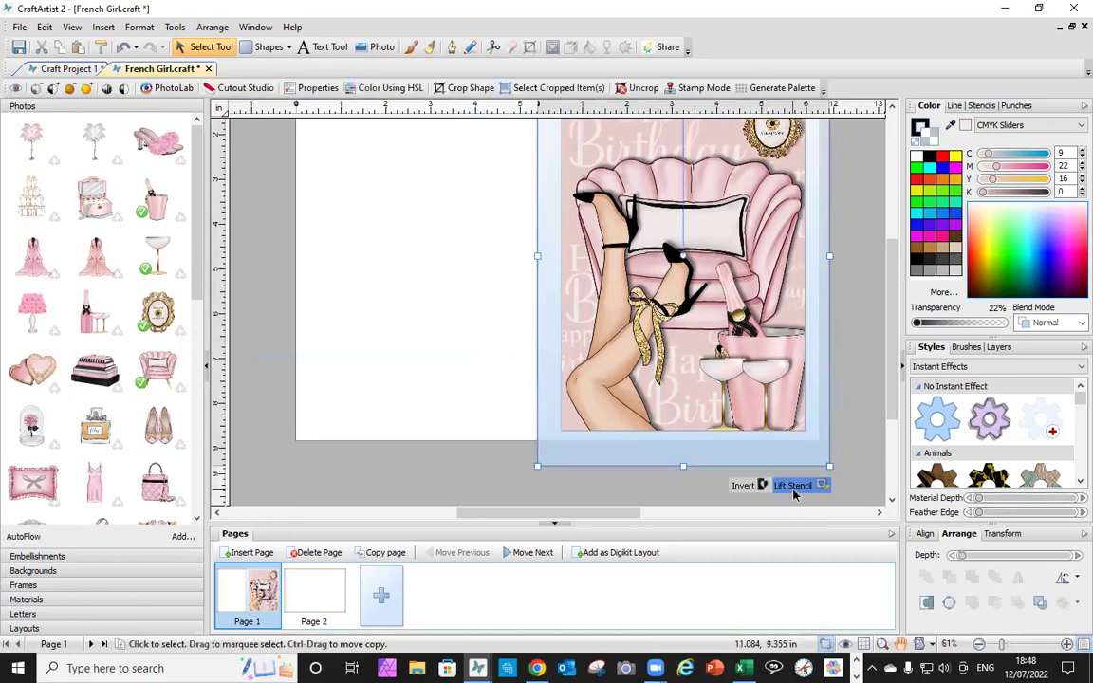
left_click(794, 494)
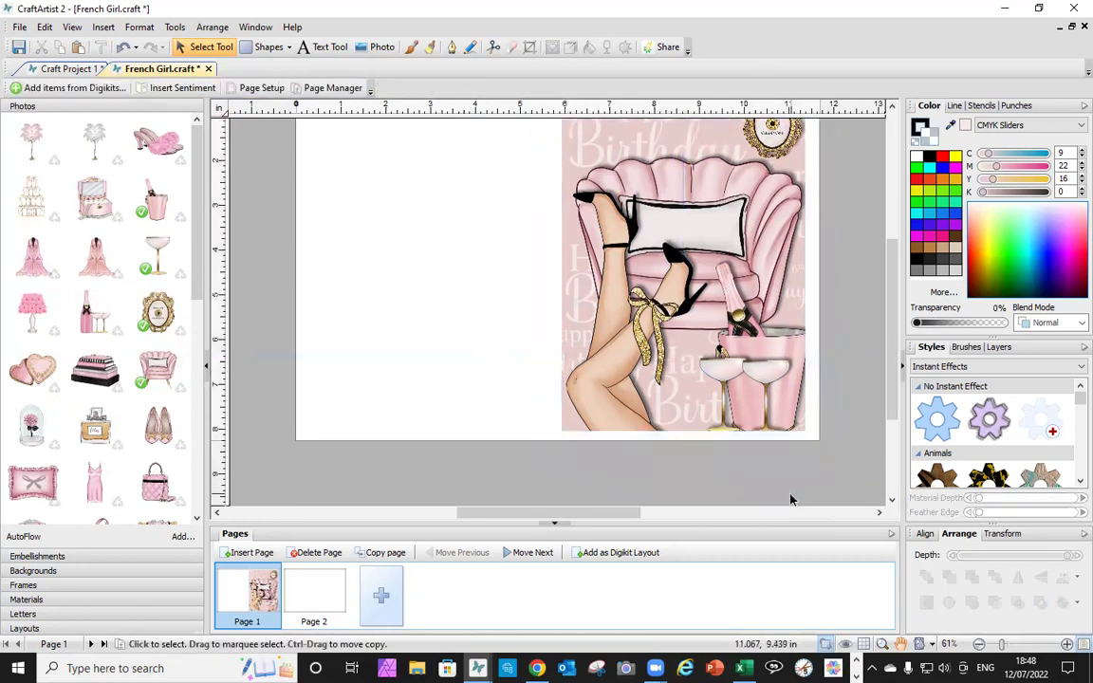
left_click(602, 238)
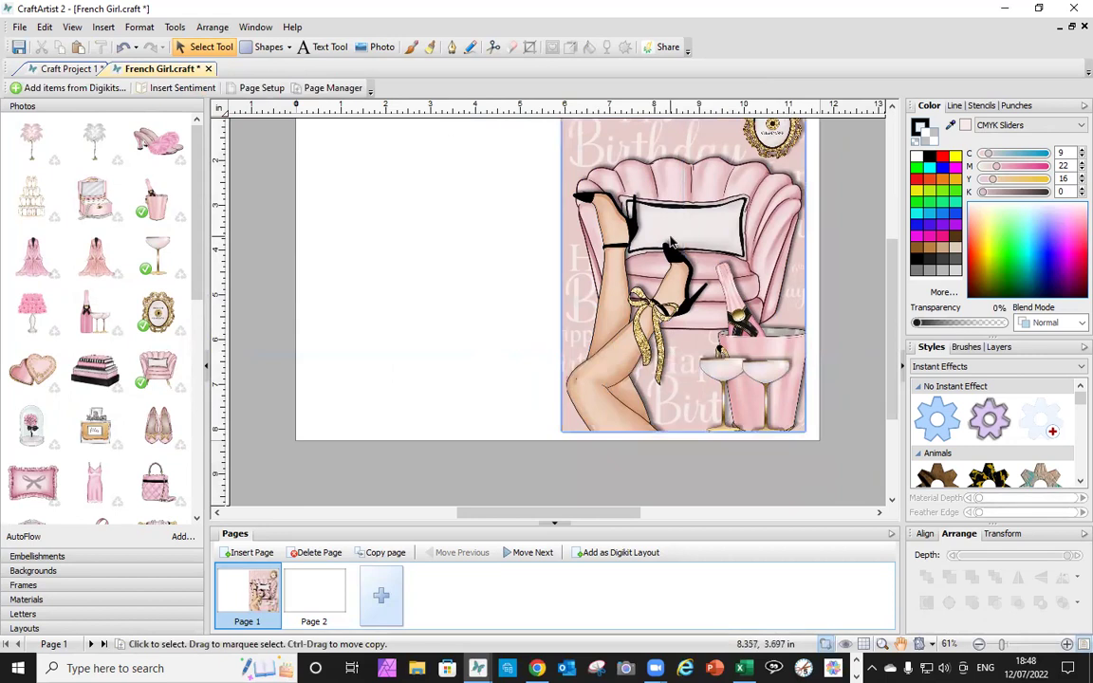
left_click(520, 234)
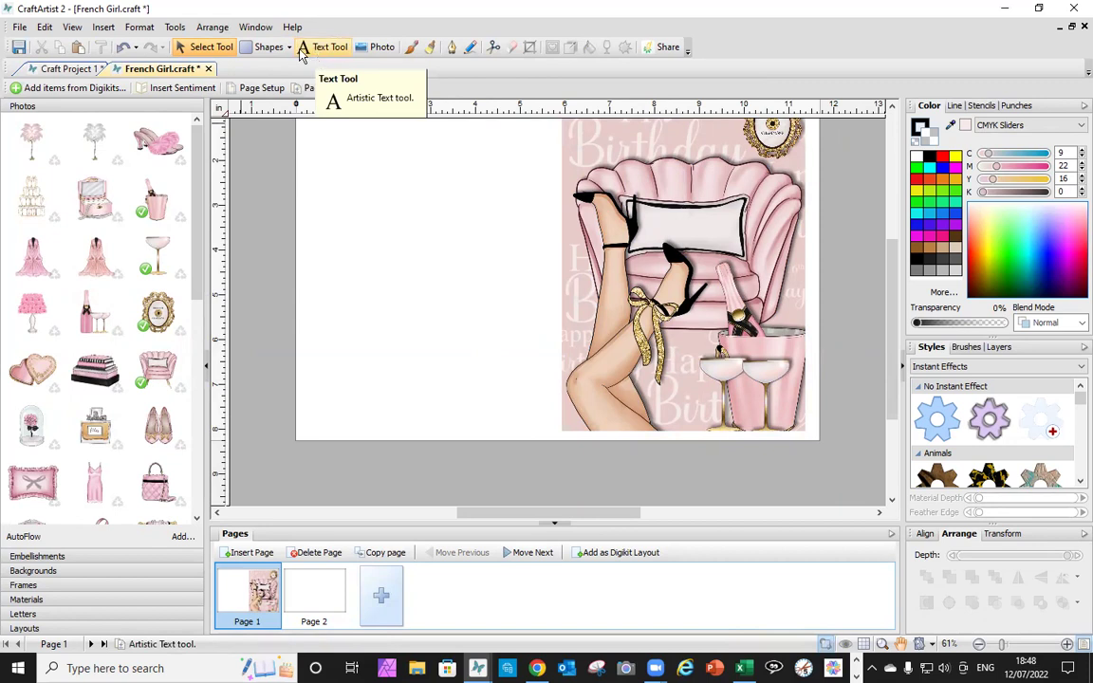
Step: Add the recipient's first name as artistic text on the armchair's cushion, using the Baby Giovani Script font
left_click(306, 50)
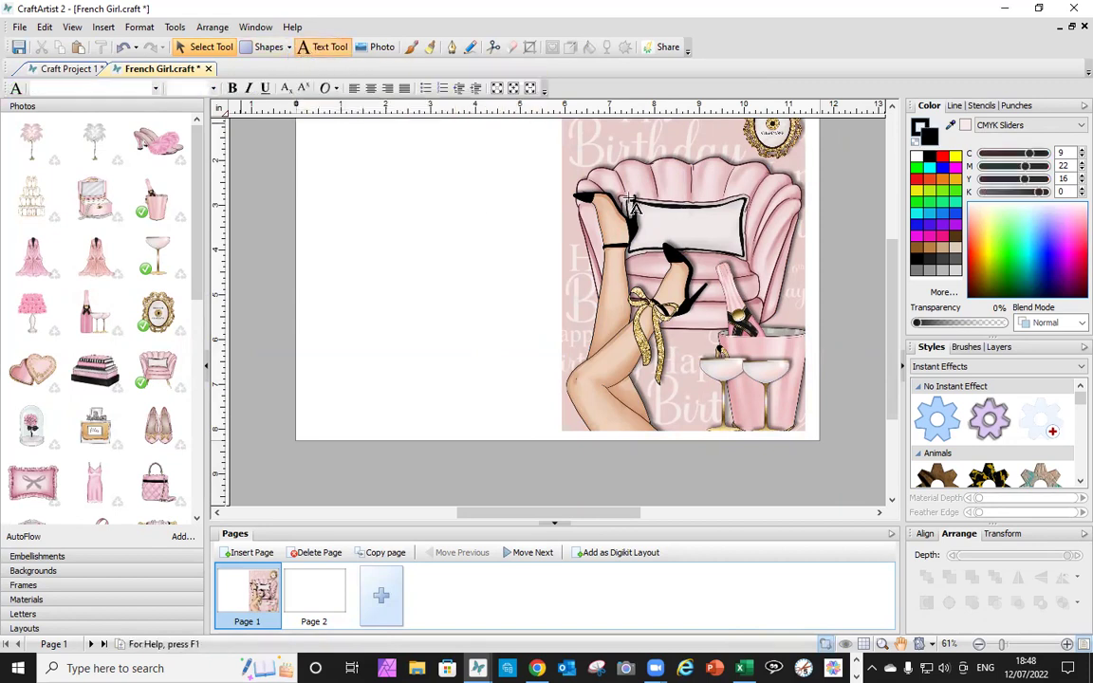
left_click_drag(643, 210, 659, 233)
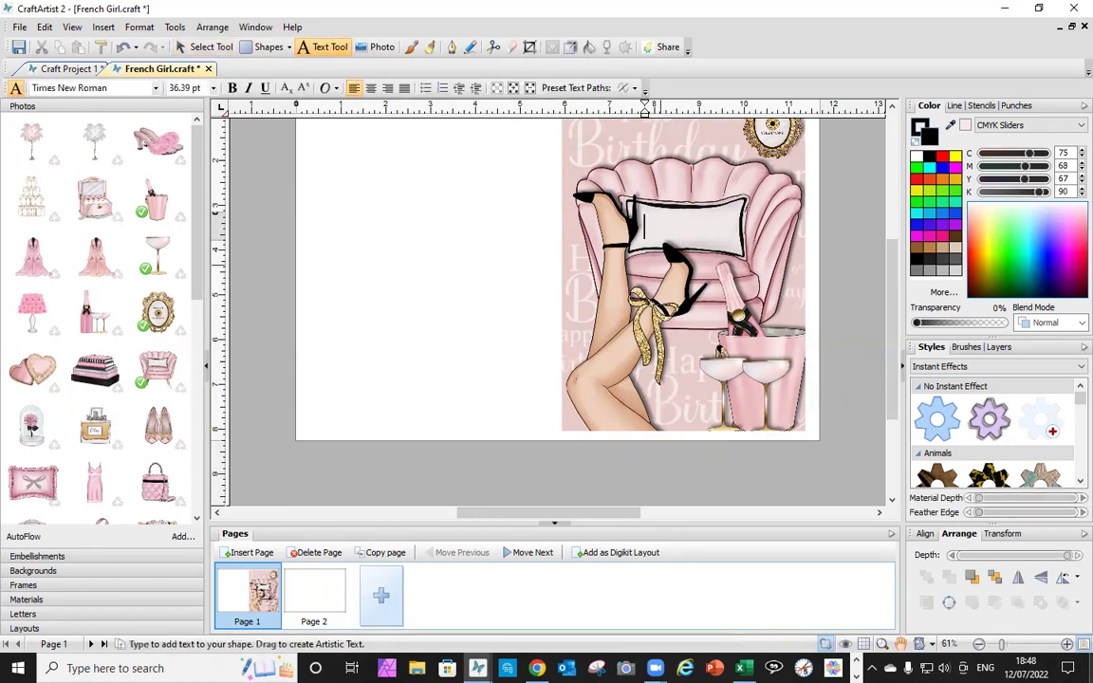
type("Sonia")
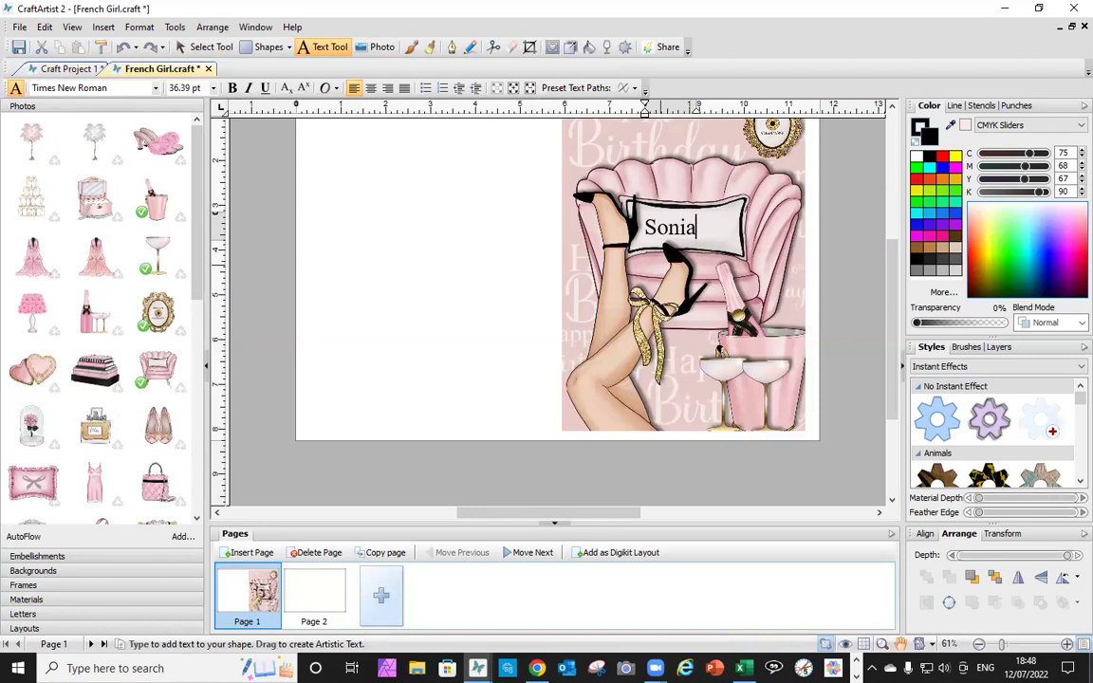
left_click(231, 53)
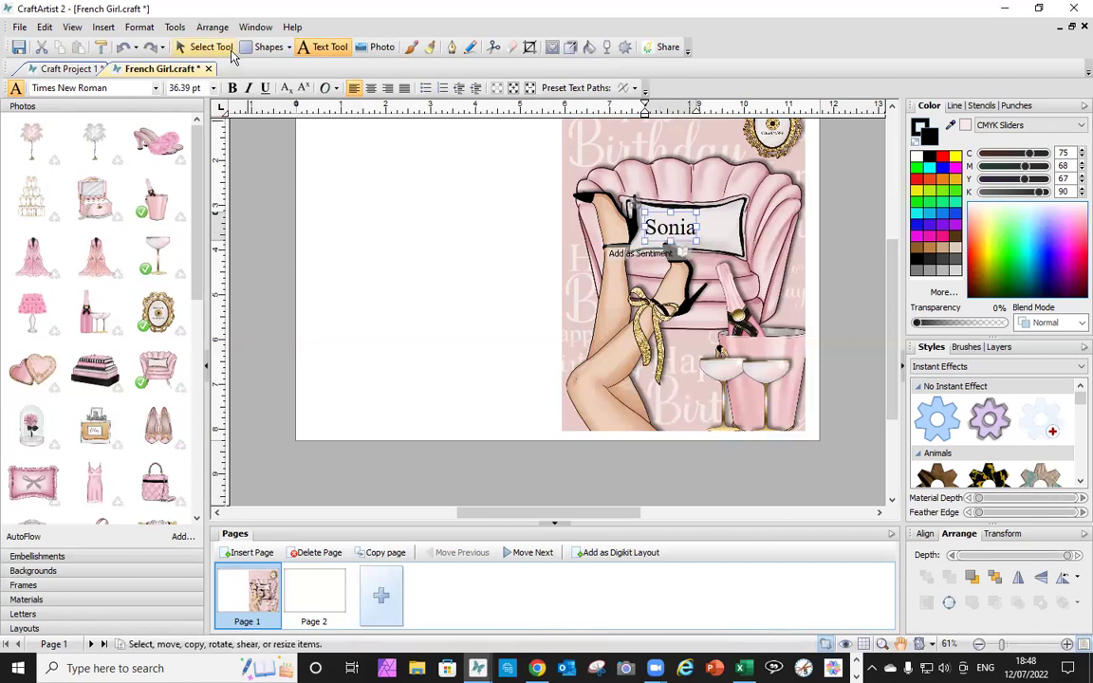
left_click(101, 90)
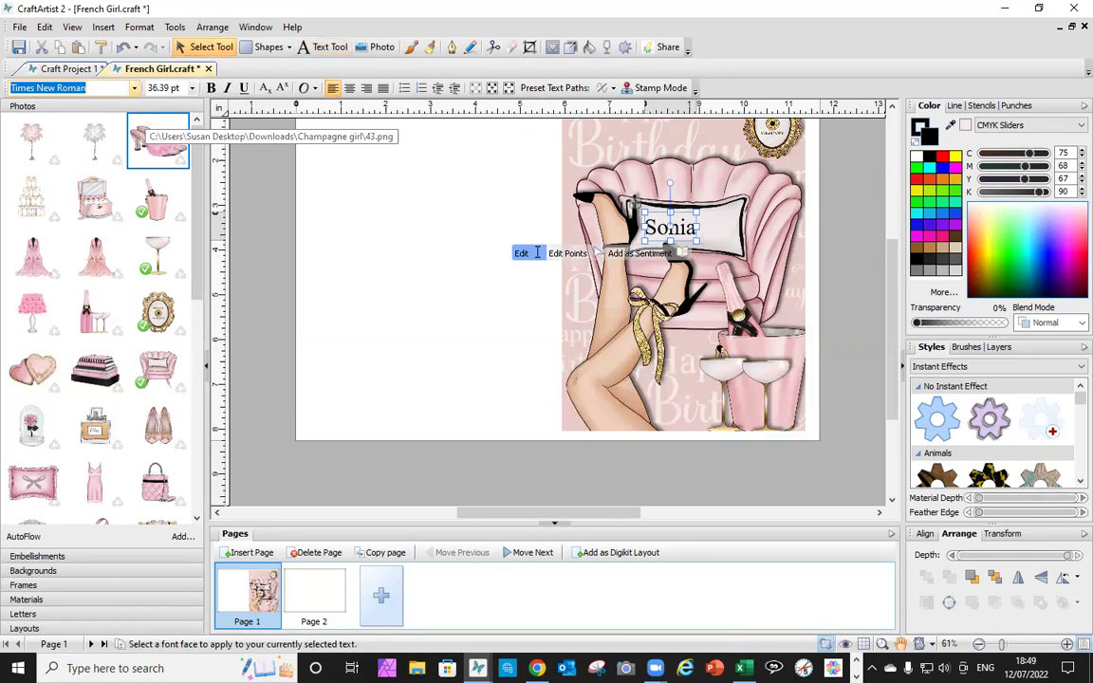
type("Baby Giovanni Script")
key("Return")
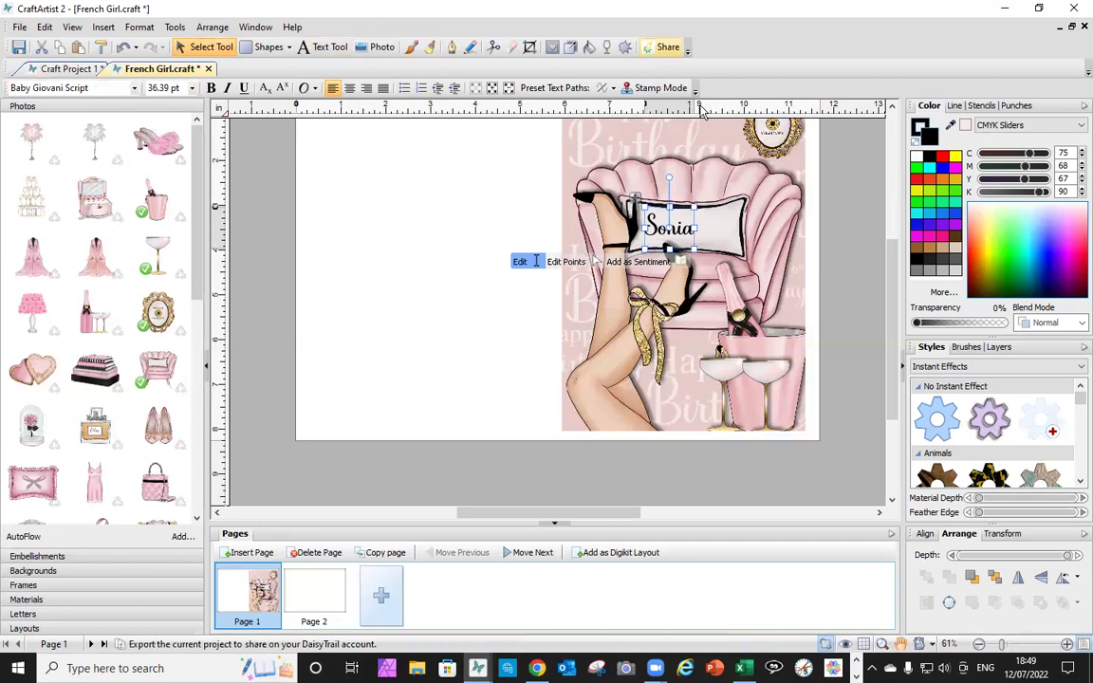
Step: Enlarge the name text to about 51 pt and centre it on the cushion
left_click_drag(694, 206, 714, 245)
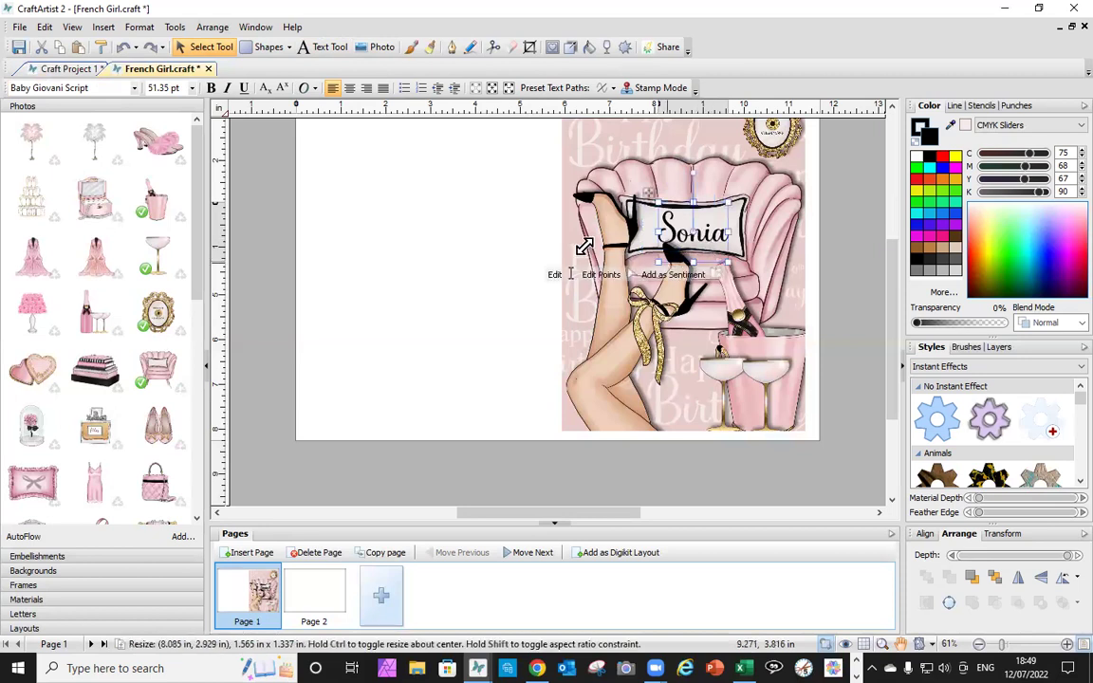
left_click(475, 225)
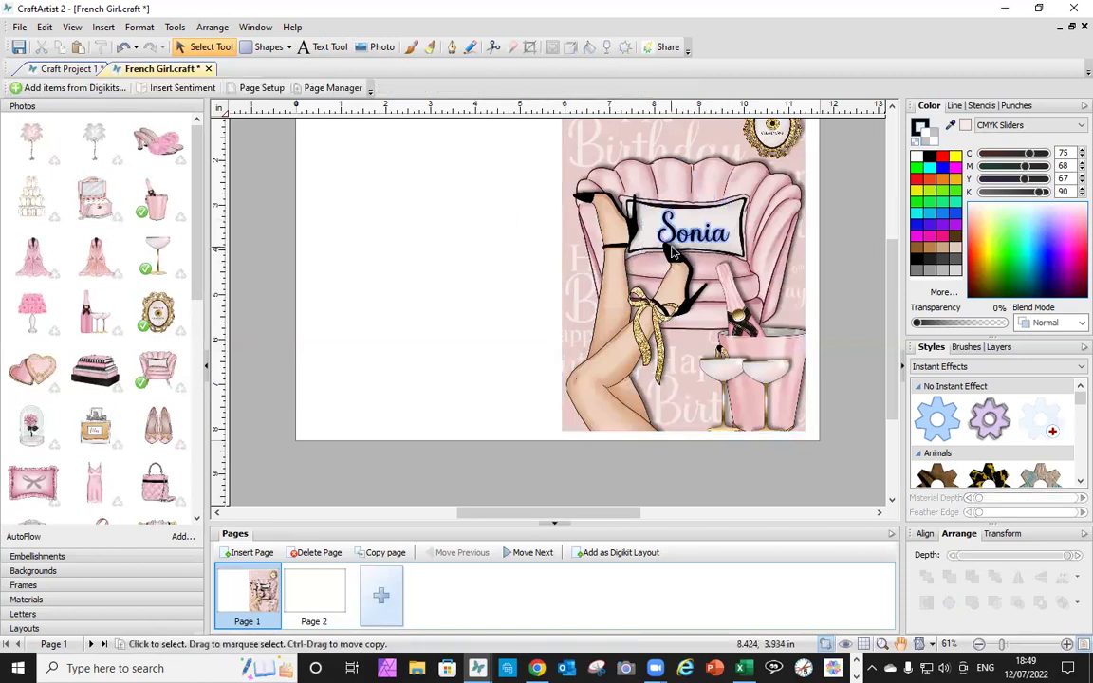
left_click_drag(682, 246, 674, 247)
left_click(465, 306)
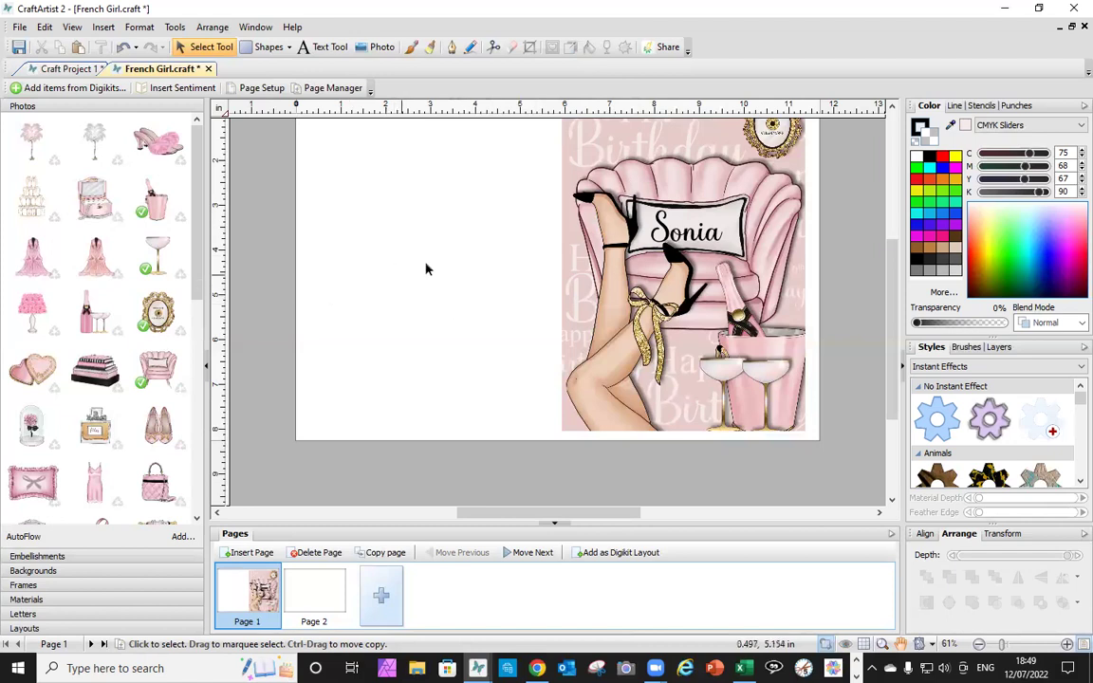
Step: Draw a Quick Rectangle about 5.7 by 8.1 in around the pink card front, just inside the page edges
scroll(440, 219, "up", 2)
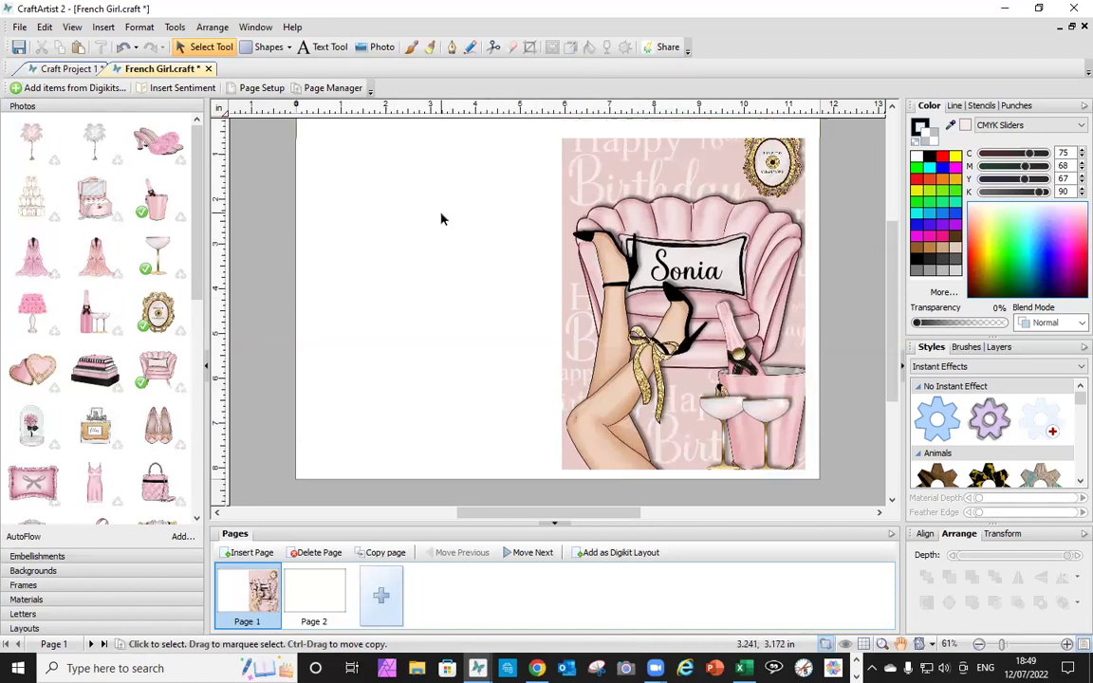
scroll(437, 196, "up", 2)
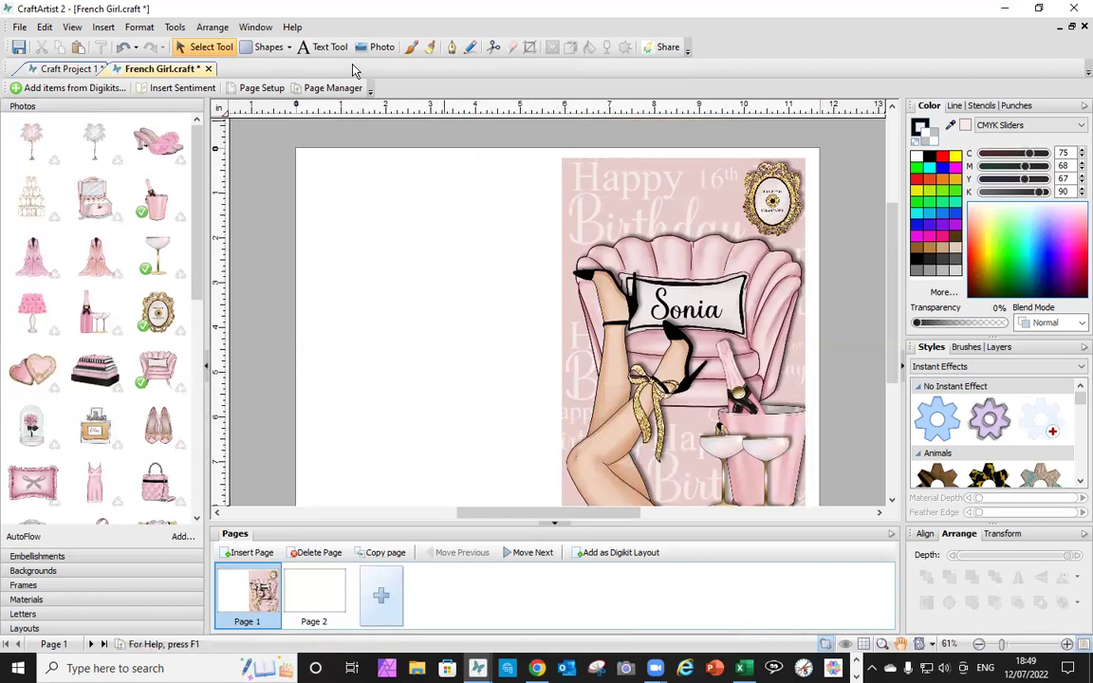
left_click(267, 46)
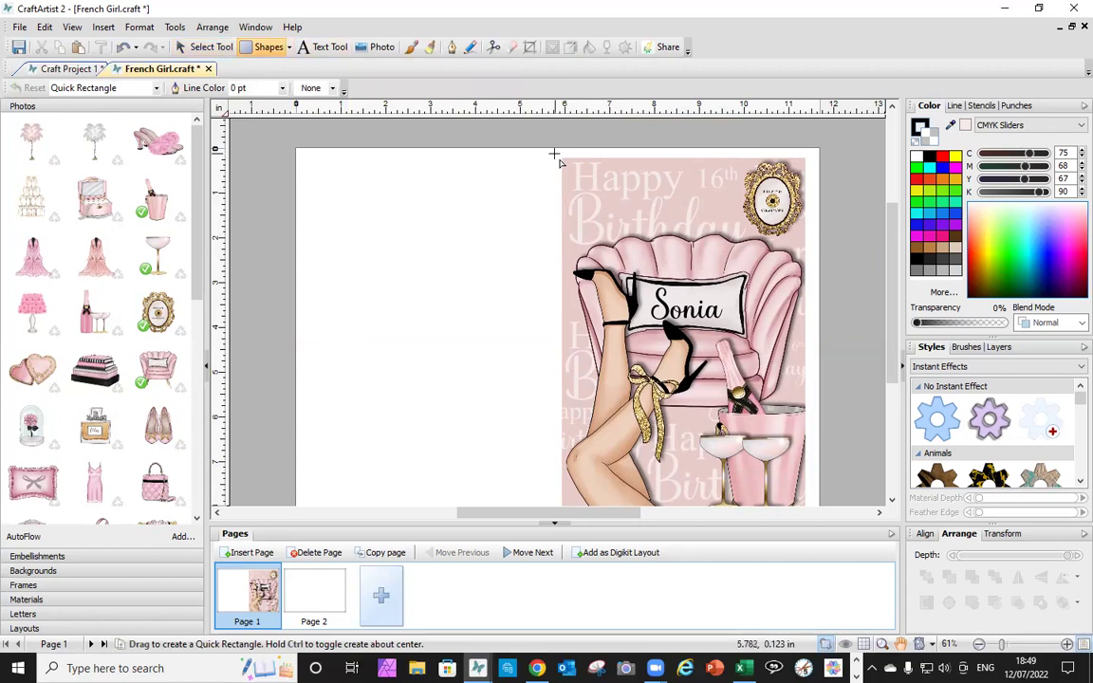
left_click_drag(556, 152, 812, 541)
scroll(738, 422, "down", 1)
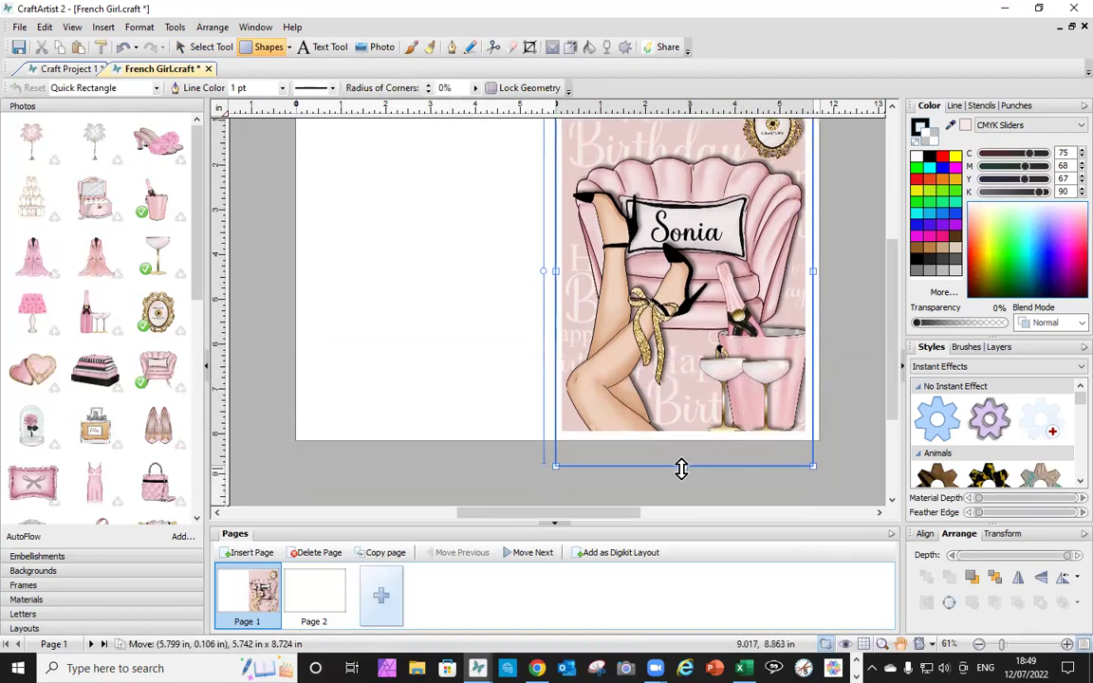
left_click_drag(683, 463, 683, 437)
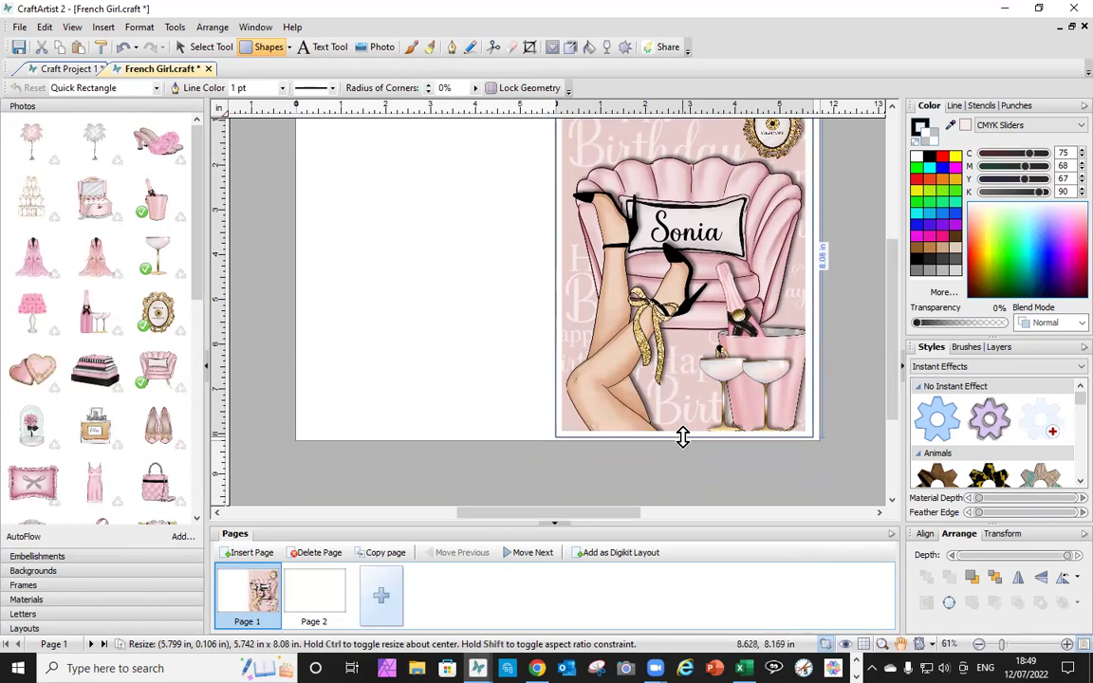
left_click_drag(683, 436, 683, 439)
scroll(481, 366, "up", 3)
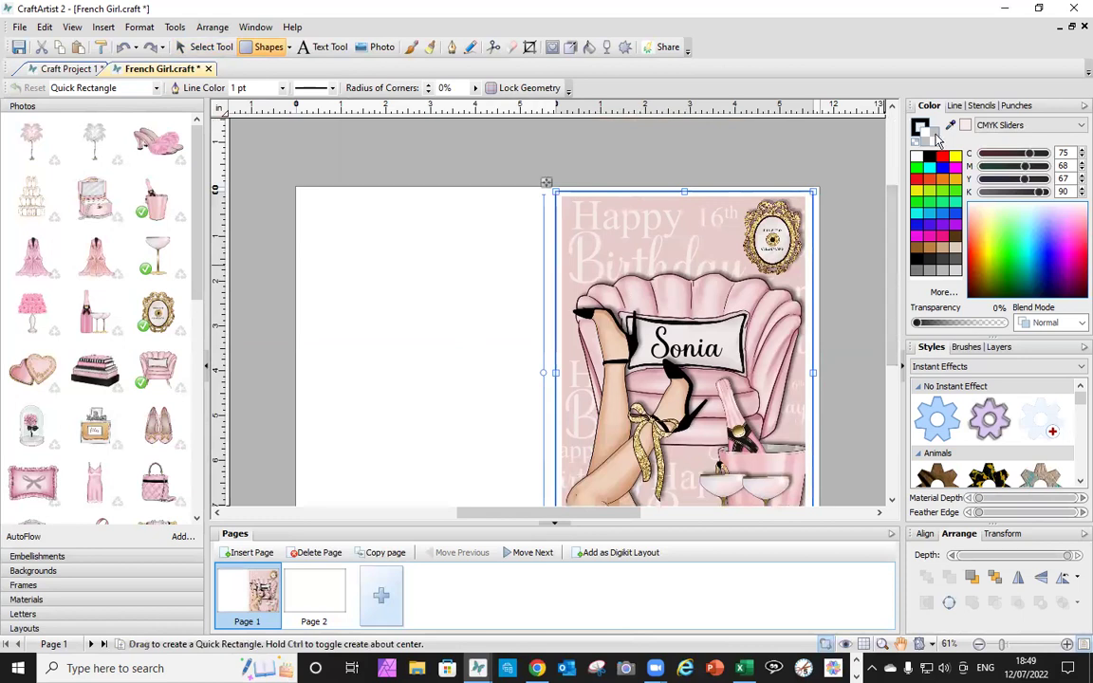
Step: Fill the rectangle with black and send it behind the patterned background and all the pictures
left_click(930, 158)
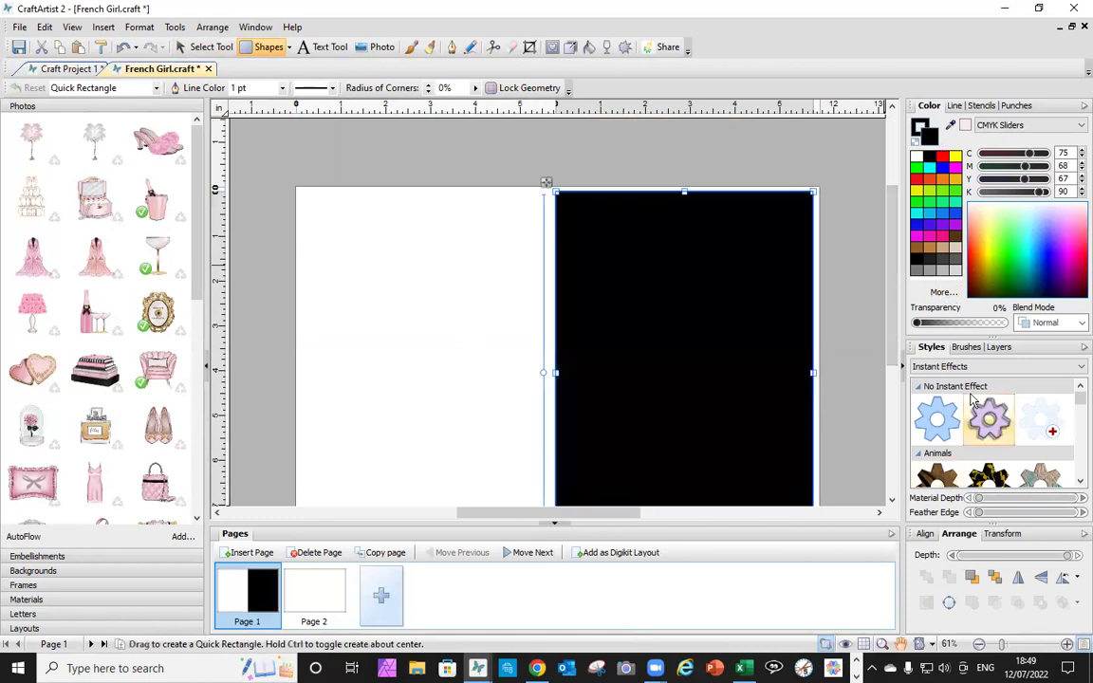
left_click(994, 577)
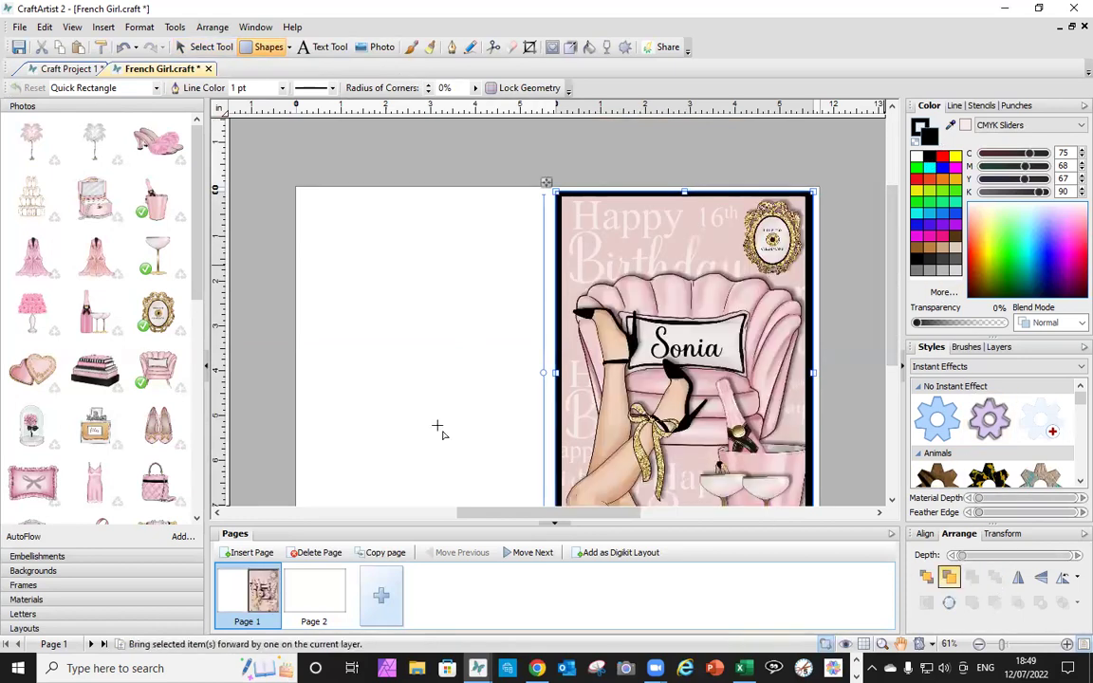
scroll(341, 244, "down", 3)
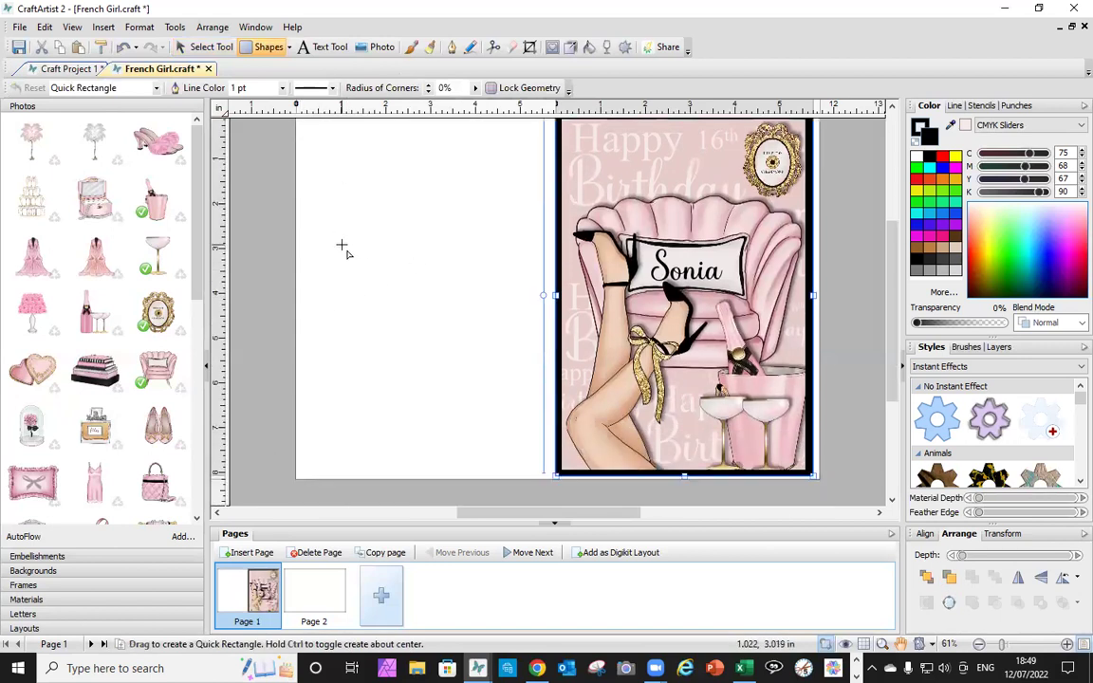
left_click(356, 244)
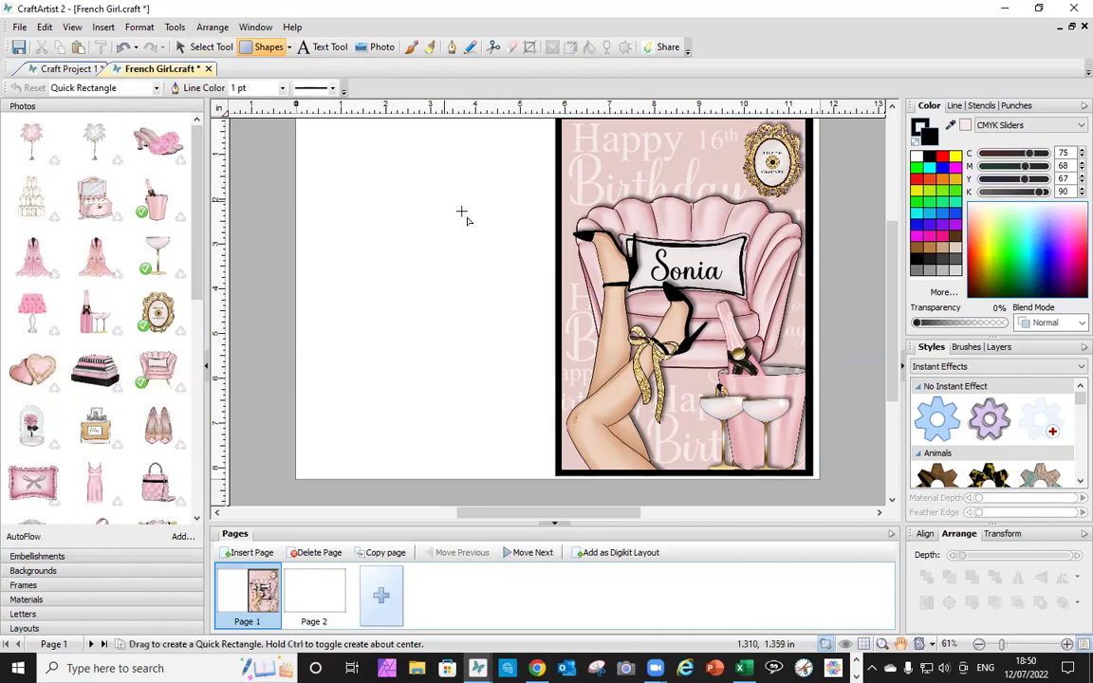
Step: Remove the rectangle's black fill and give it a 6 pt double-line outline
left_click(204, 46)
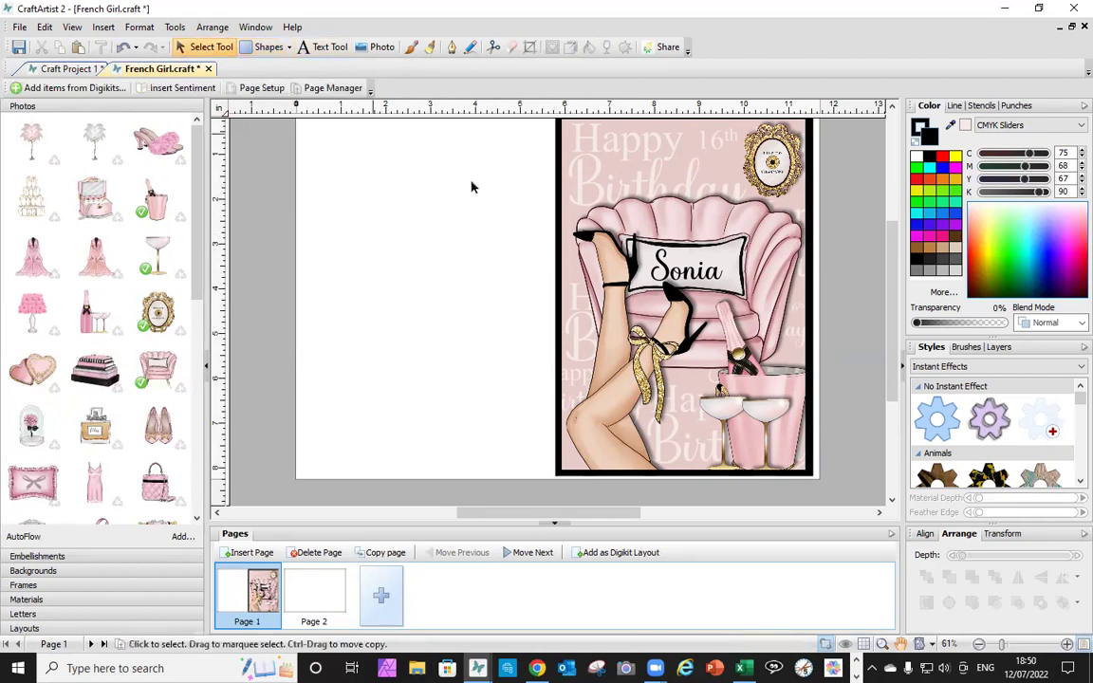
left_click(564, 242)
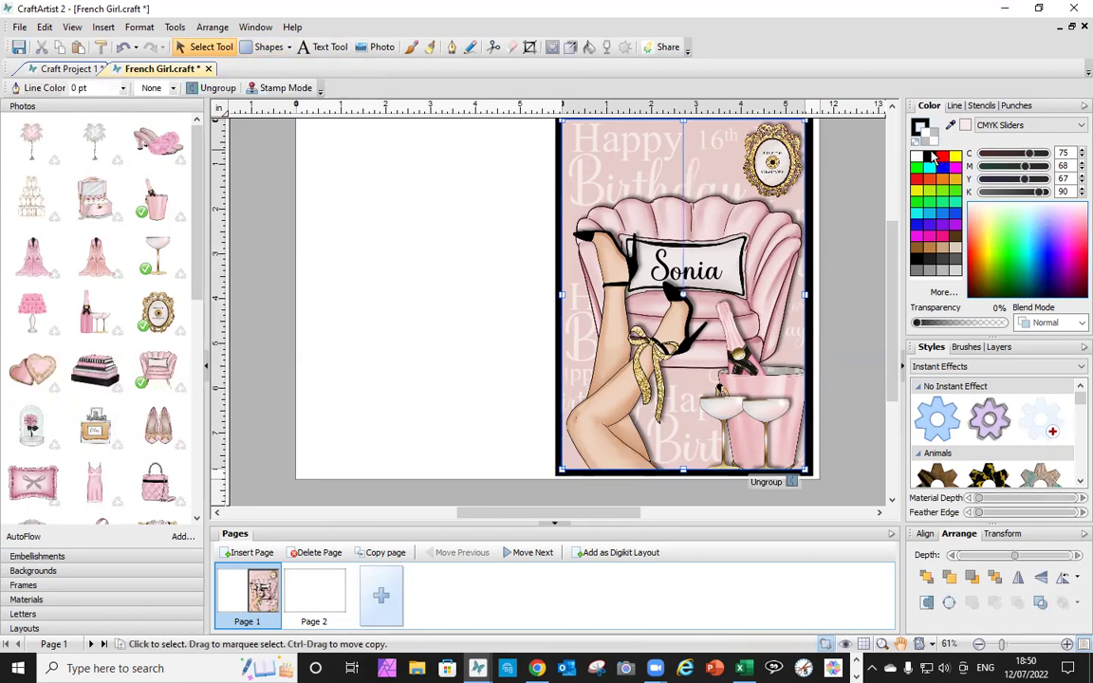
key("Tab")
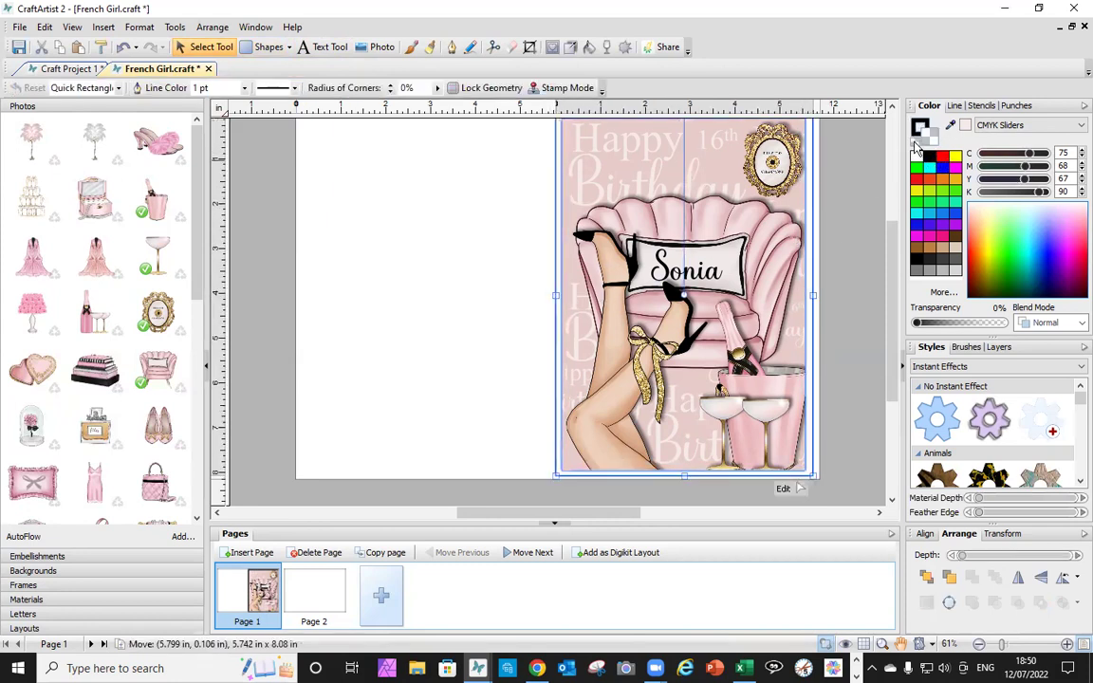
left_click(954, 105)
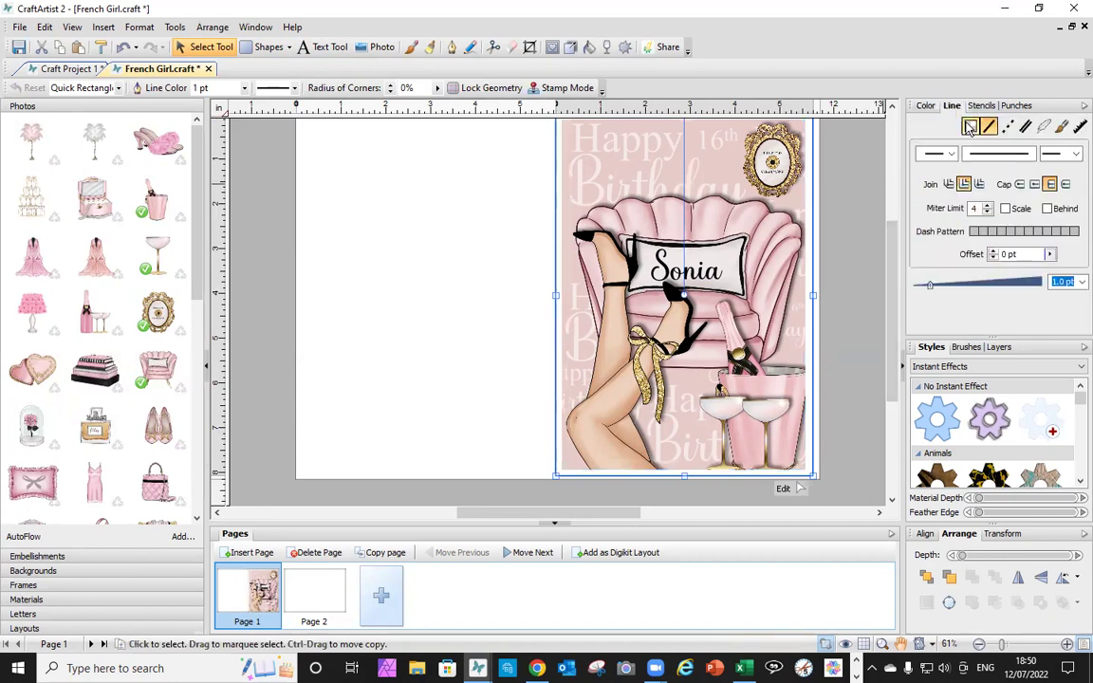
left_click(935, 289)
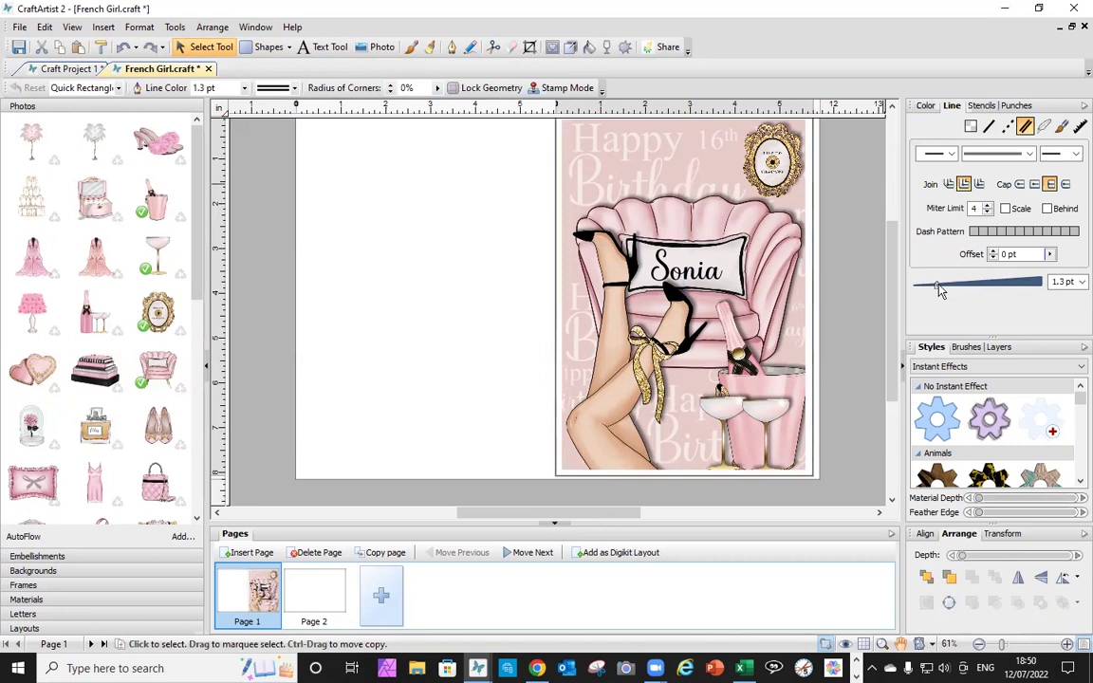
left_click_drag(939, 290, 960, 284)
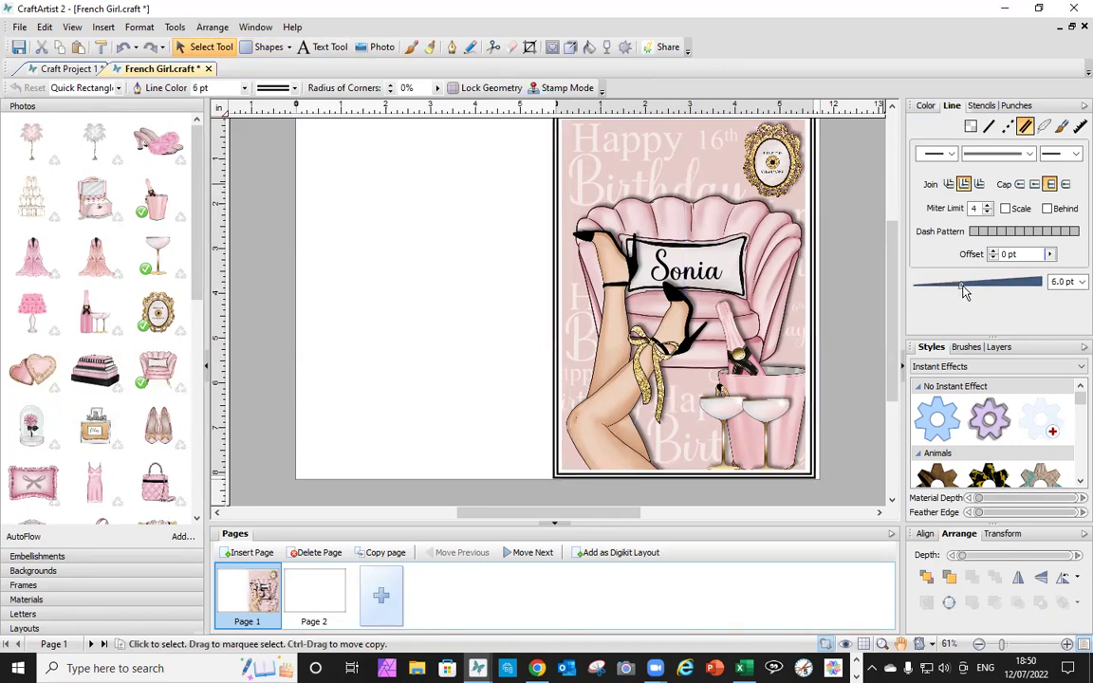
left_click(477, 453)
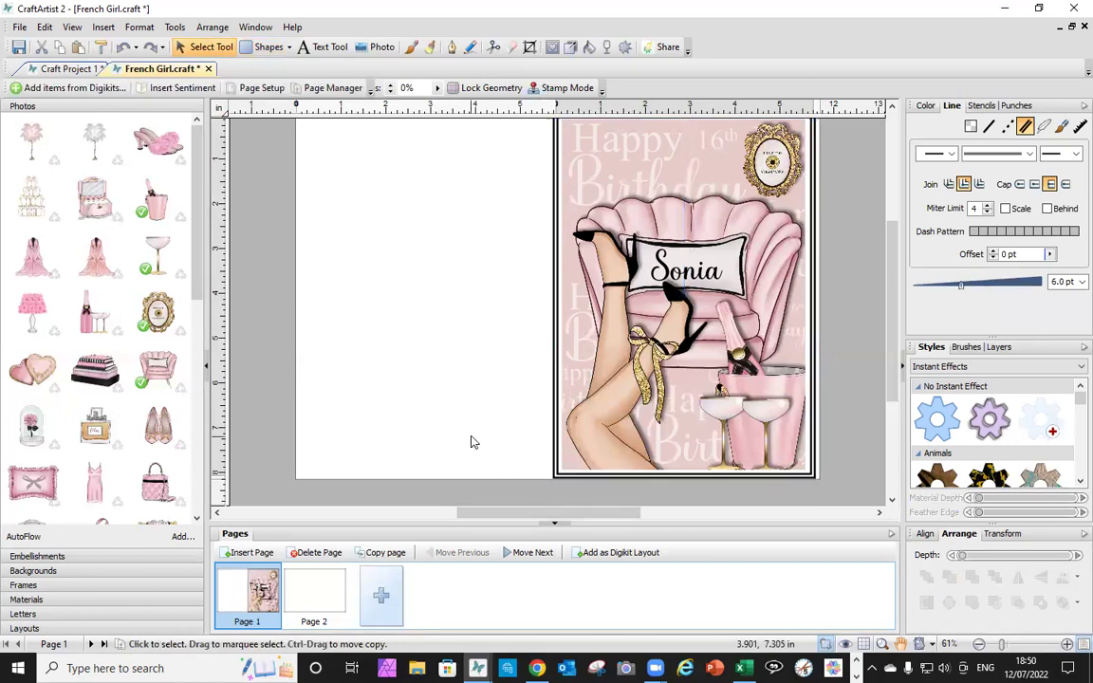
Step: Select the border, card front and name together, shrink them to about 5.5 by 7.9 in and reposition them inside the page edges
scroll(414, 154, "up", 1)
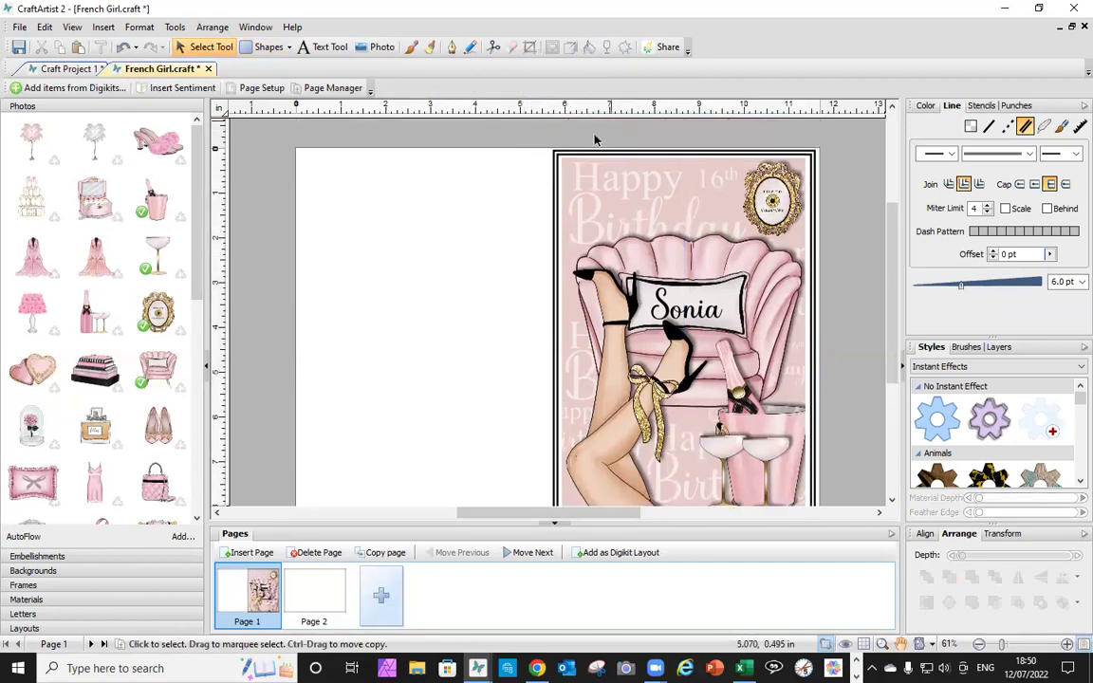
left_click_drag(471, 119, 798, 457)
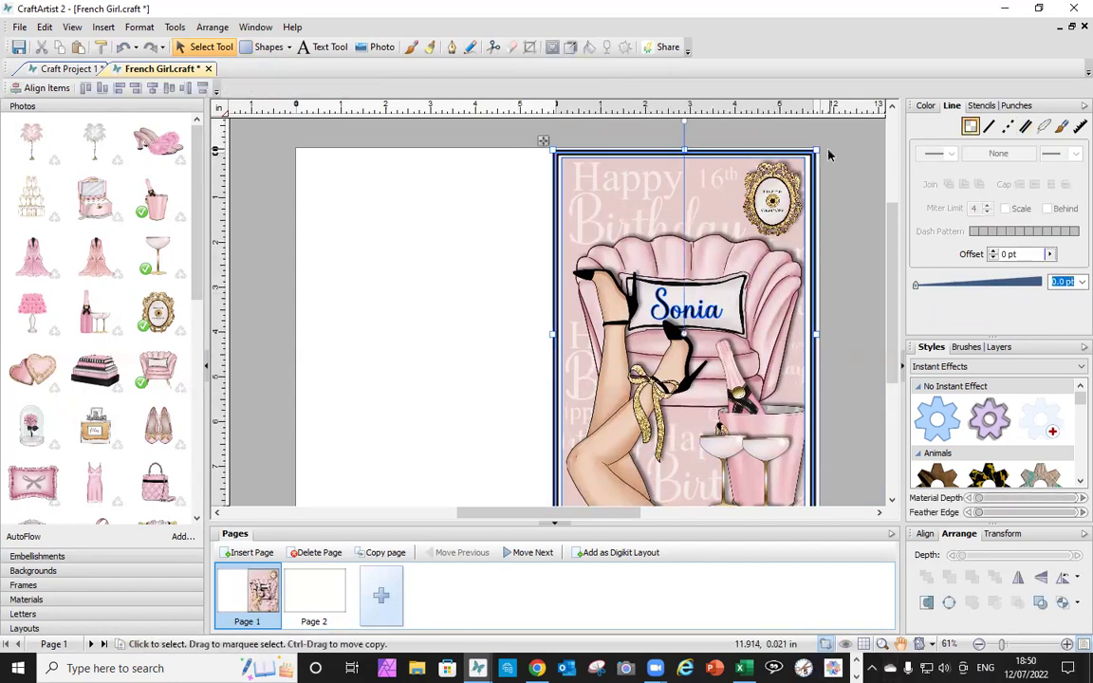
left_click_drag(815, 148, 802, 157)
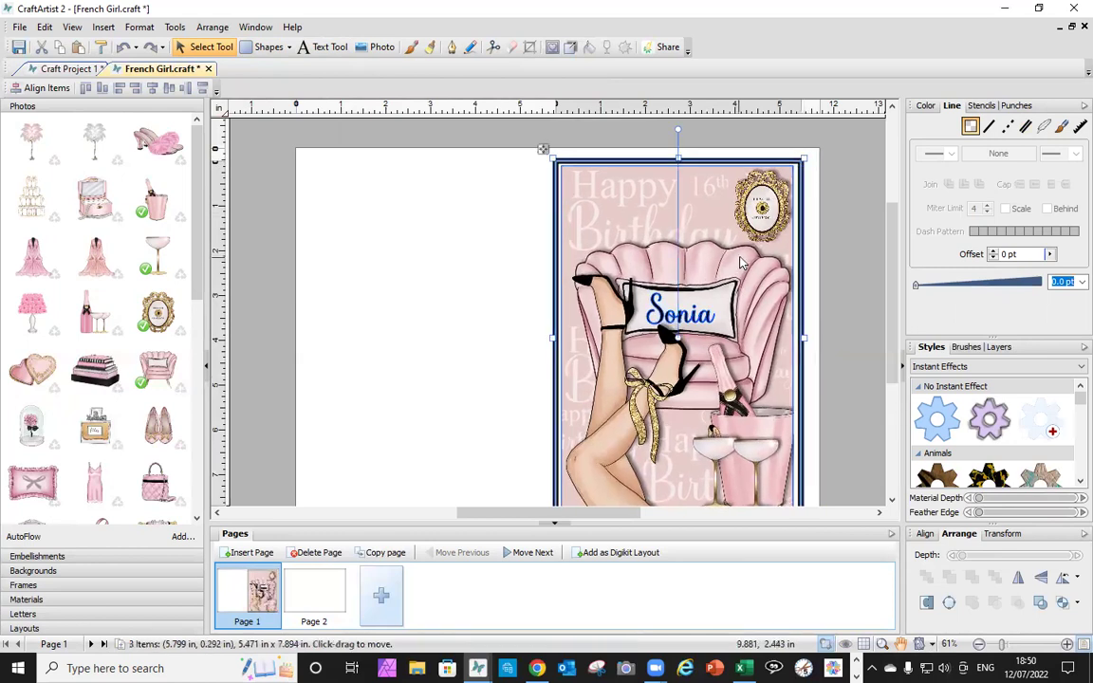
left_click_drag(745, 260, 749, 252)
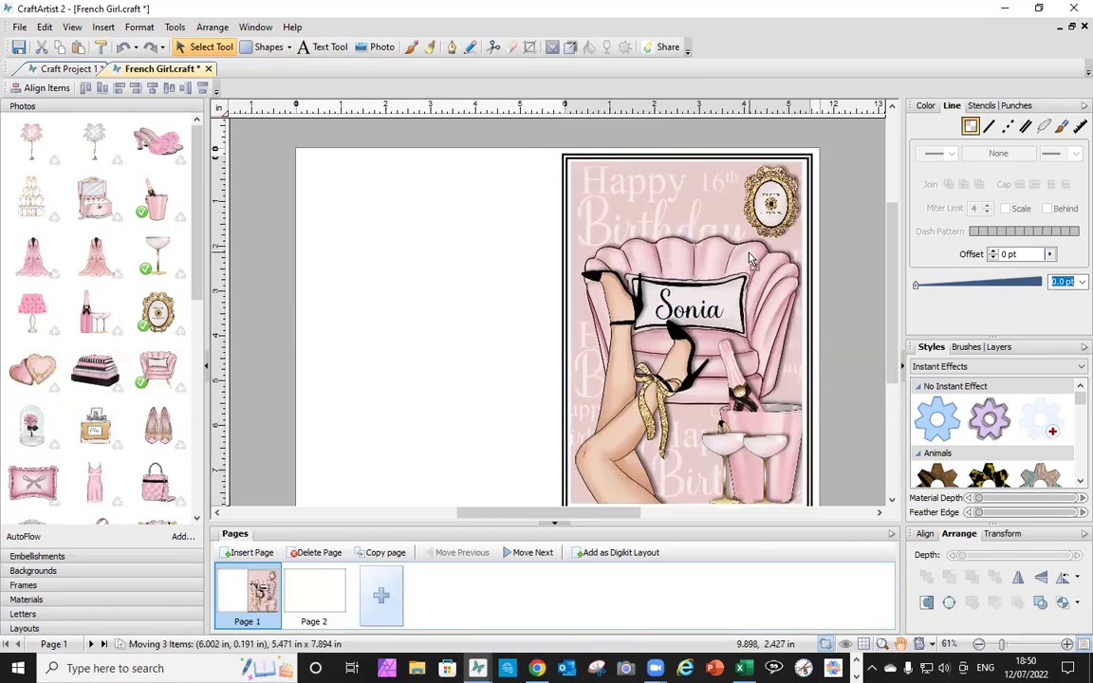
scroll(841, 336, "down", 1)
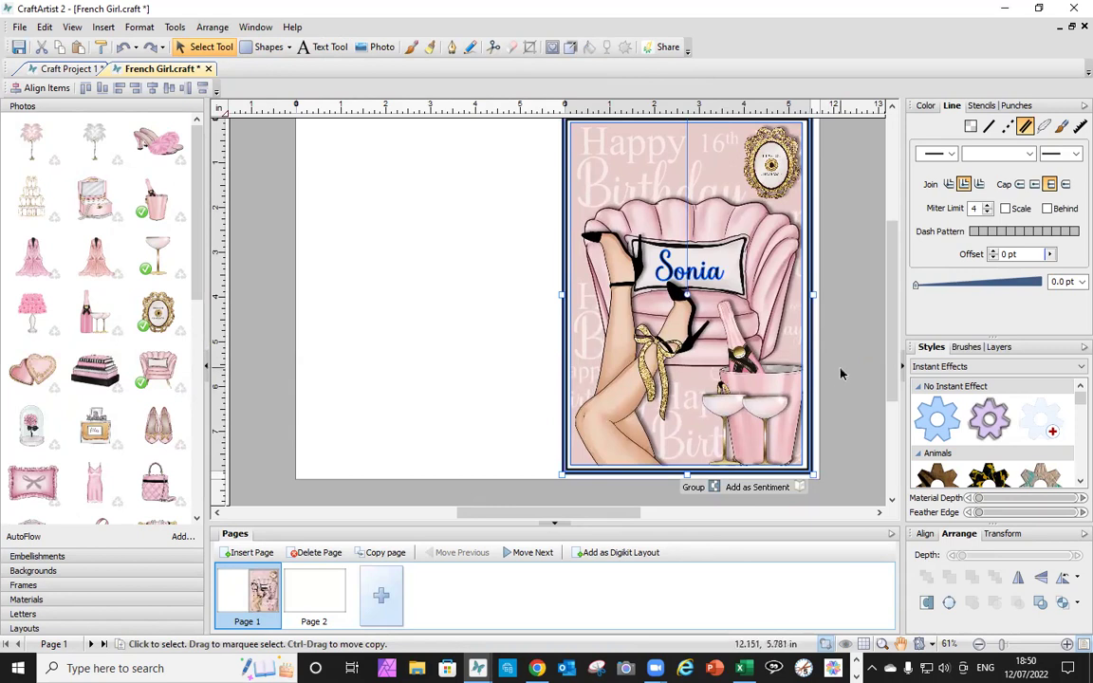
left_click(464, 410)
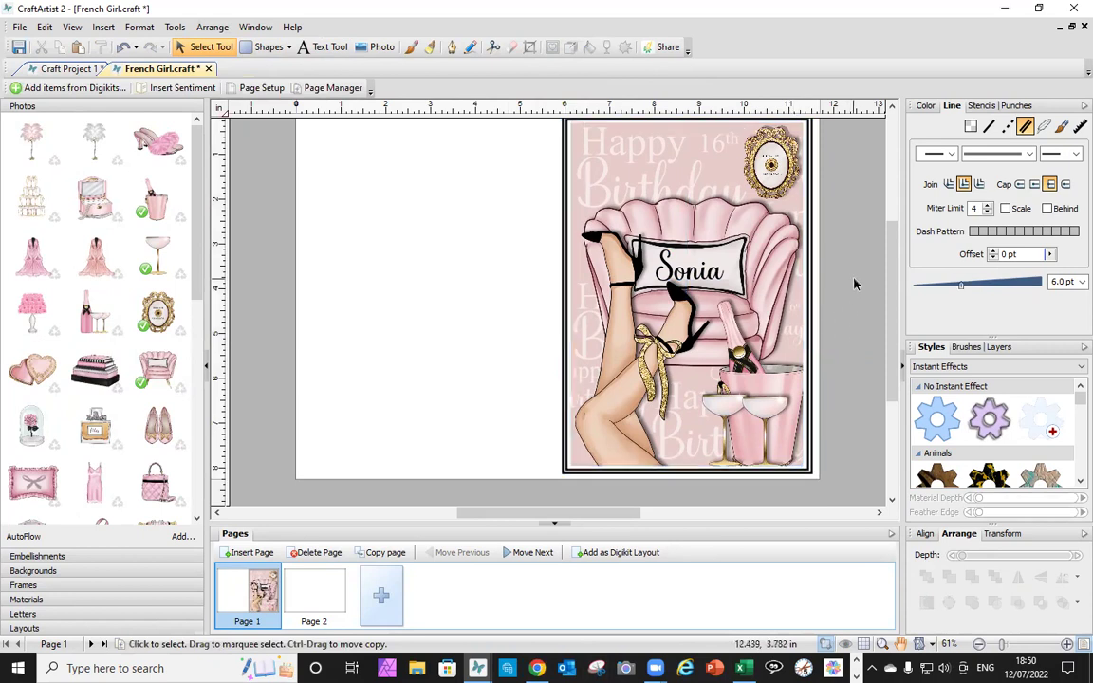
scroll(841, 272, "up", 1)
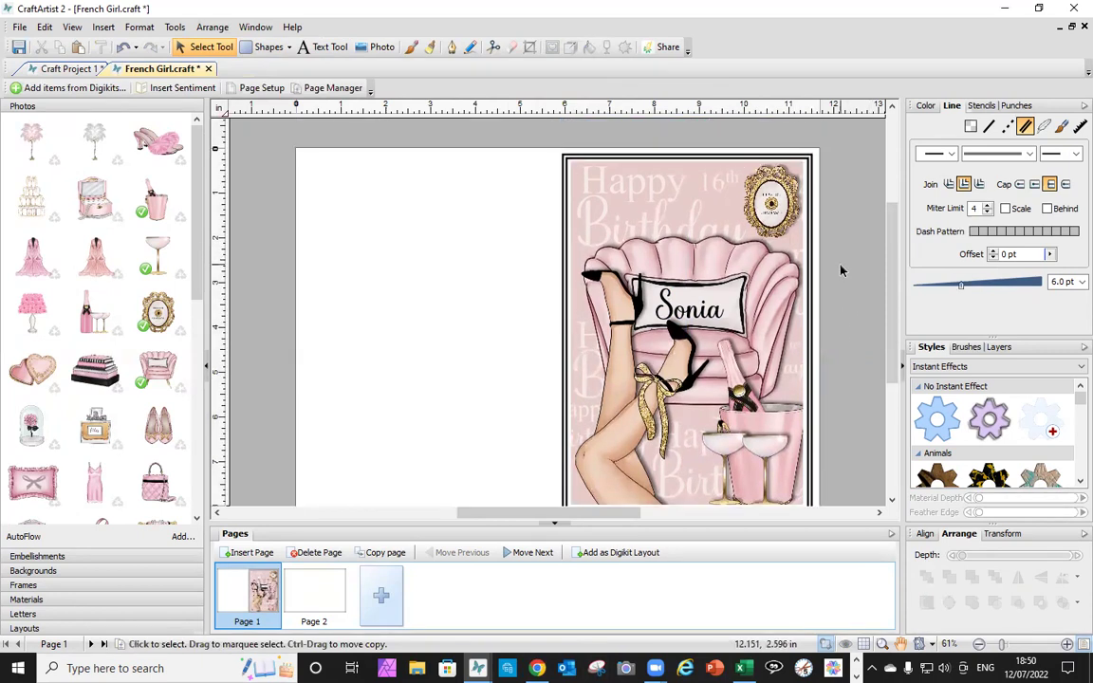